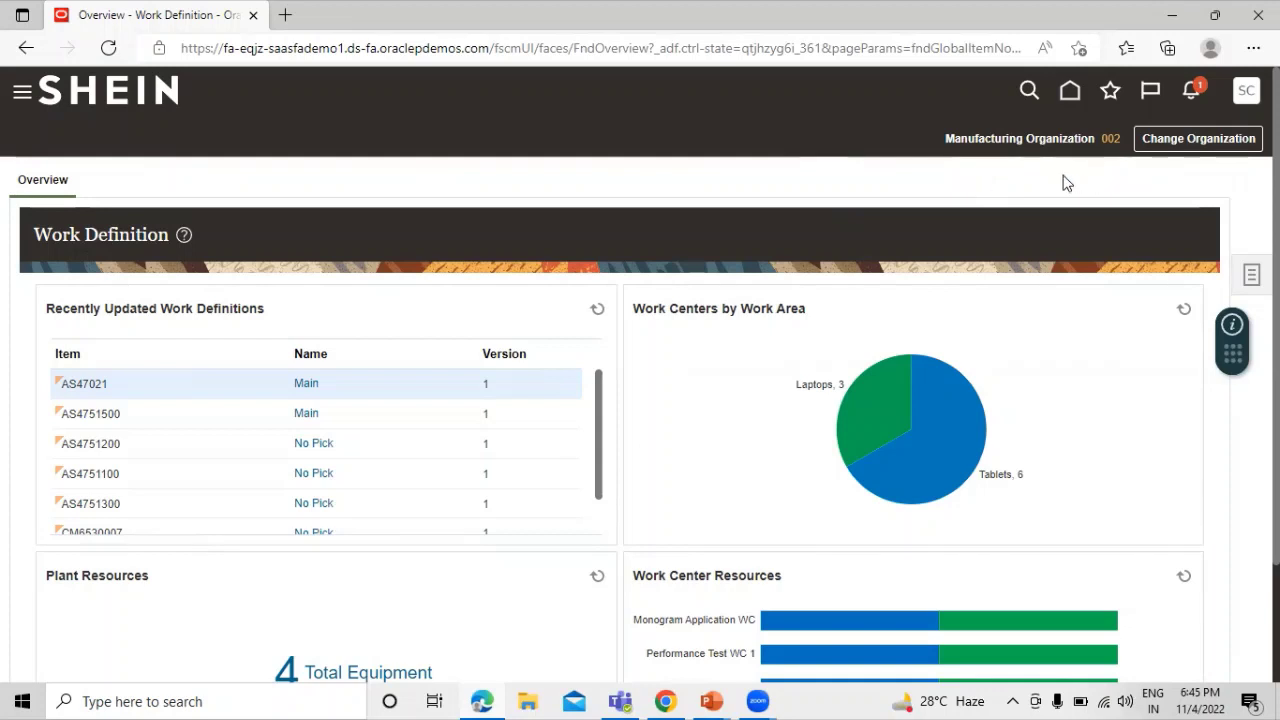
Step: Change the manufacturing organization to 430
click(1186, 143)
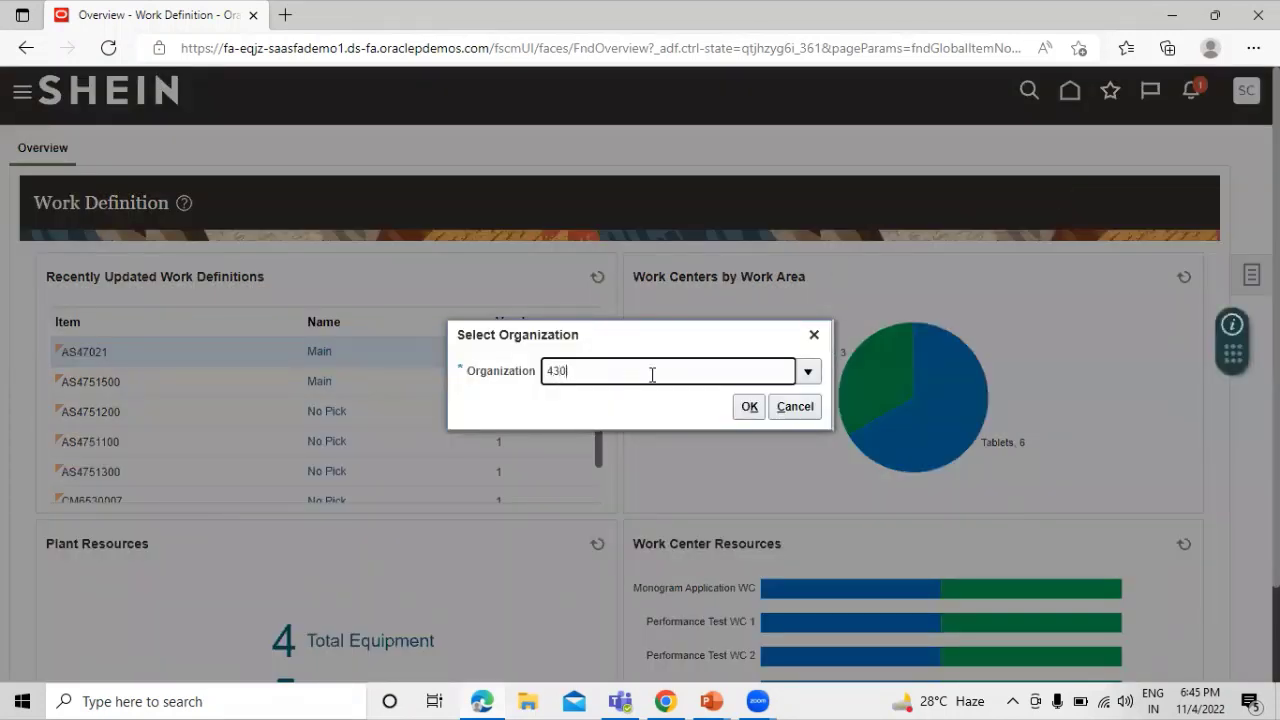
click(749, 407)
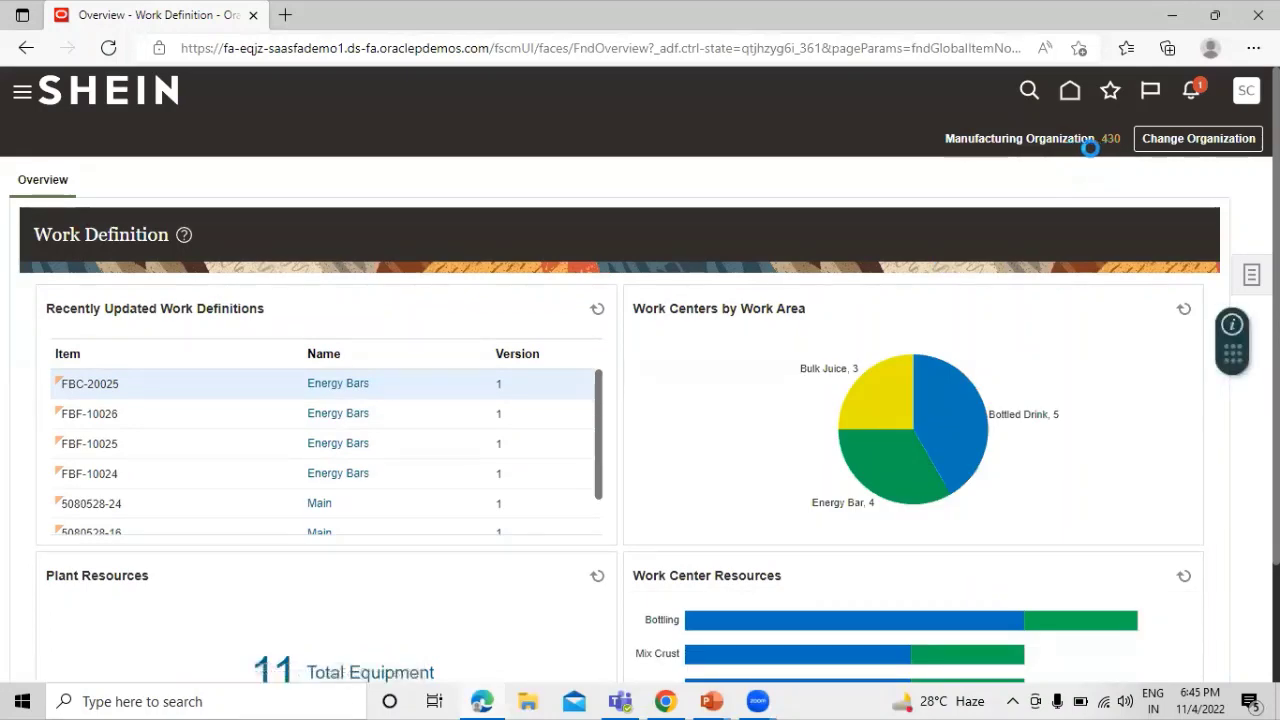
mouse_move(1105, 145)
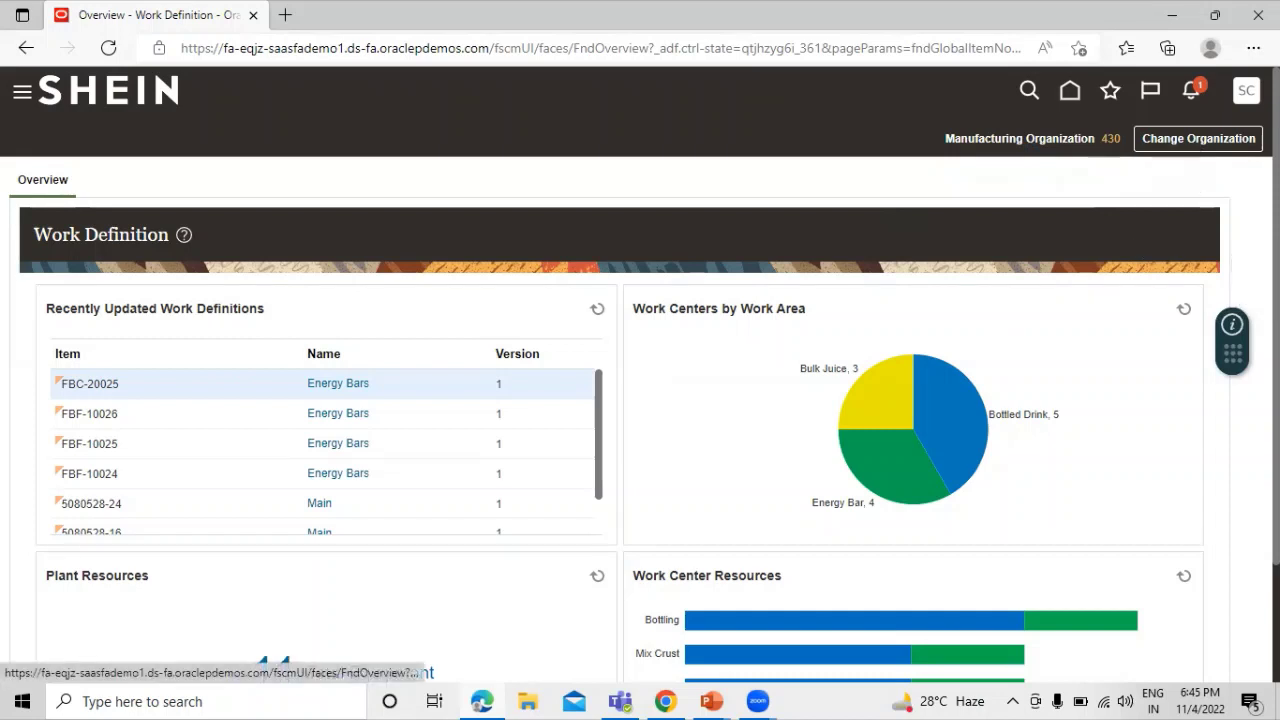
Step: Open Manage Work Definition Names and add a new blank row to the list
click(1232, 352)
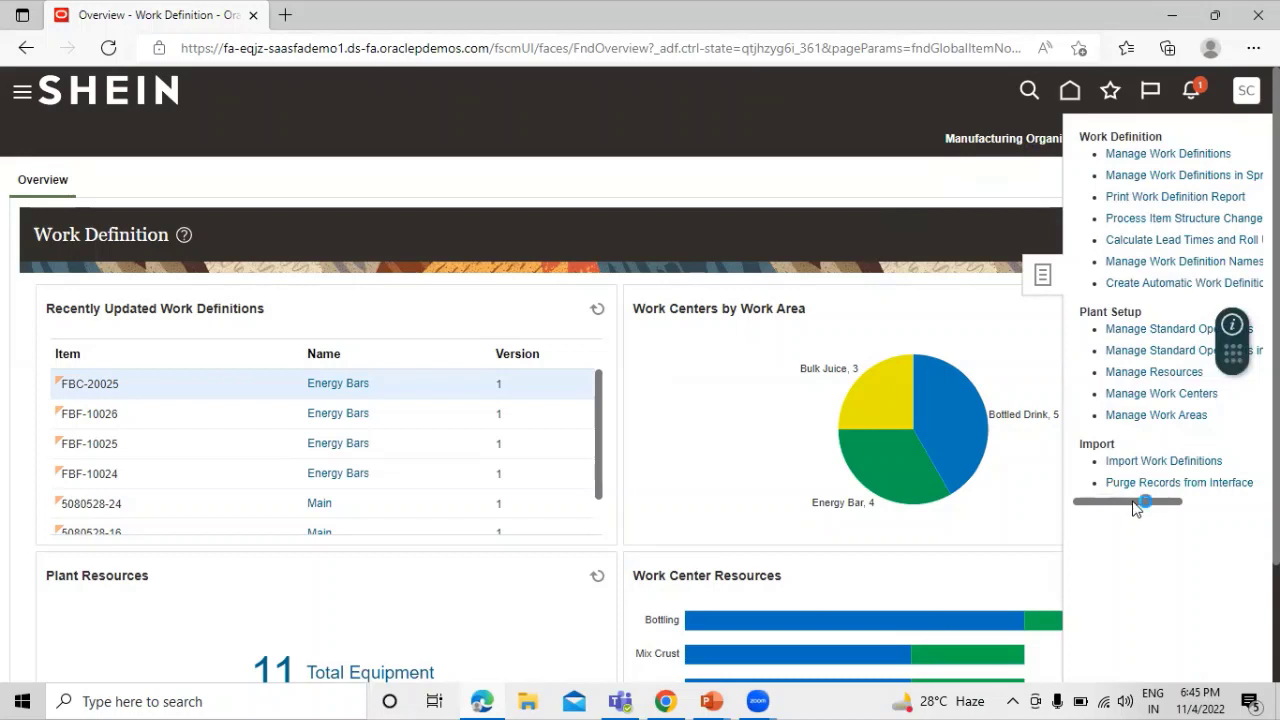
drag(1136, 508, 1143, 508)
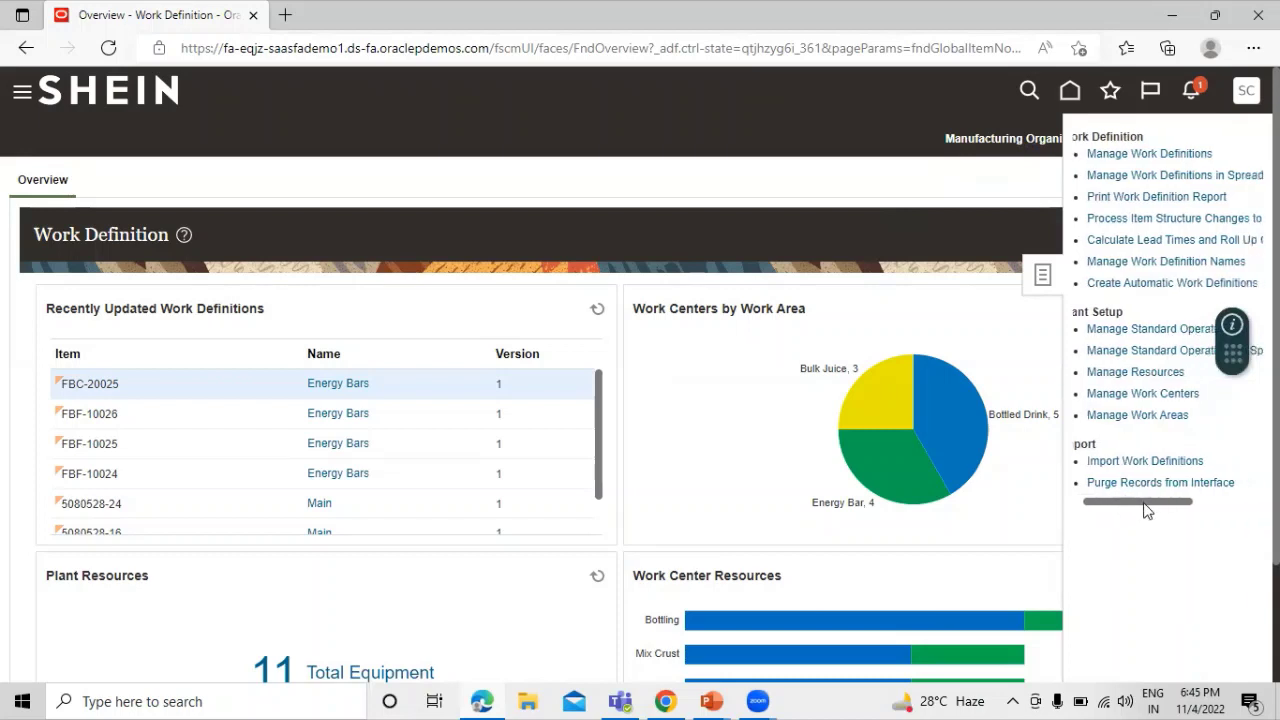
click(1137, 262)
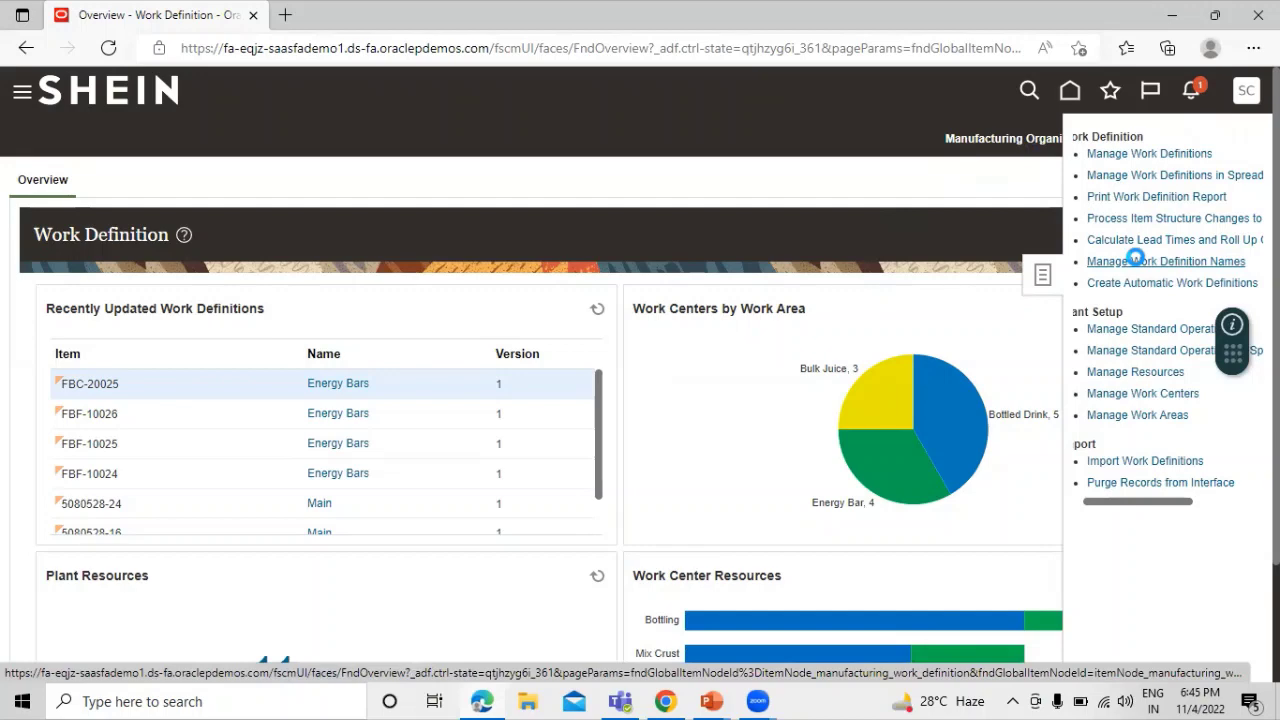
click(171, 335)
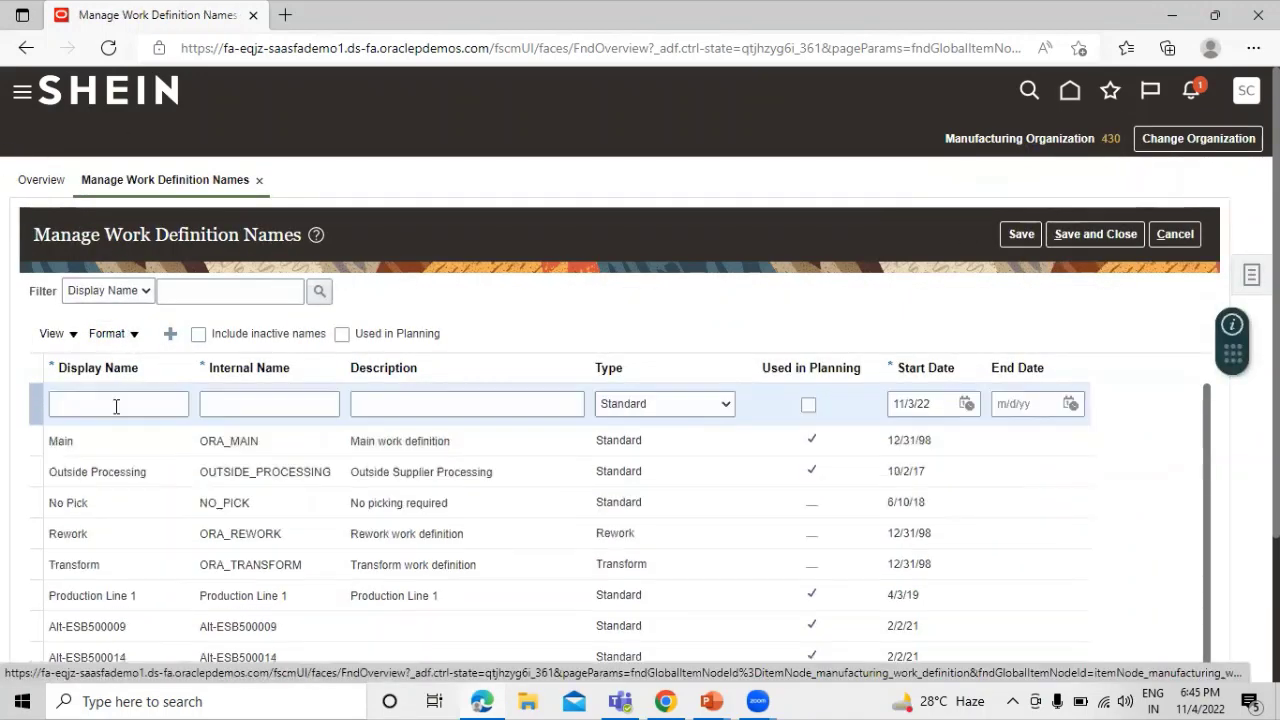
Step: Enter "Energy Drink PWD" as the display name of the new work definition name
click(110, 406)
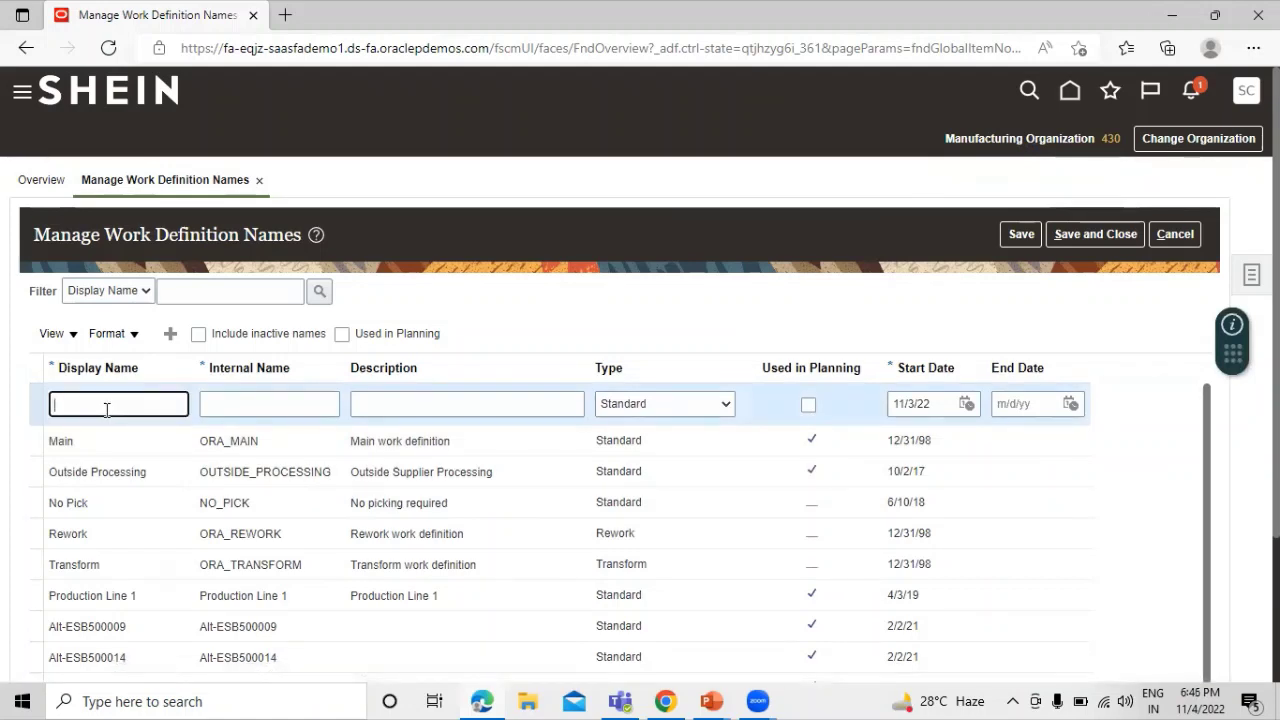
text(Energy Di)
text(ink W)
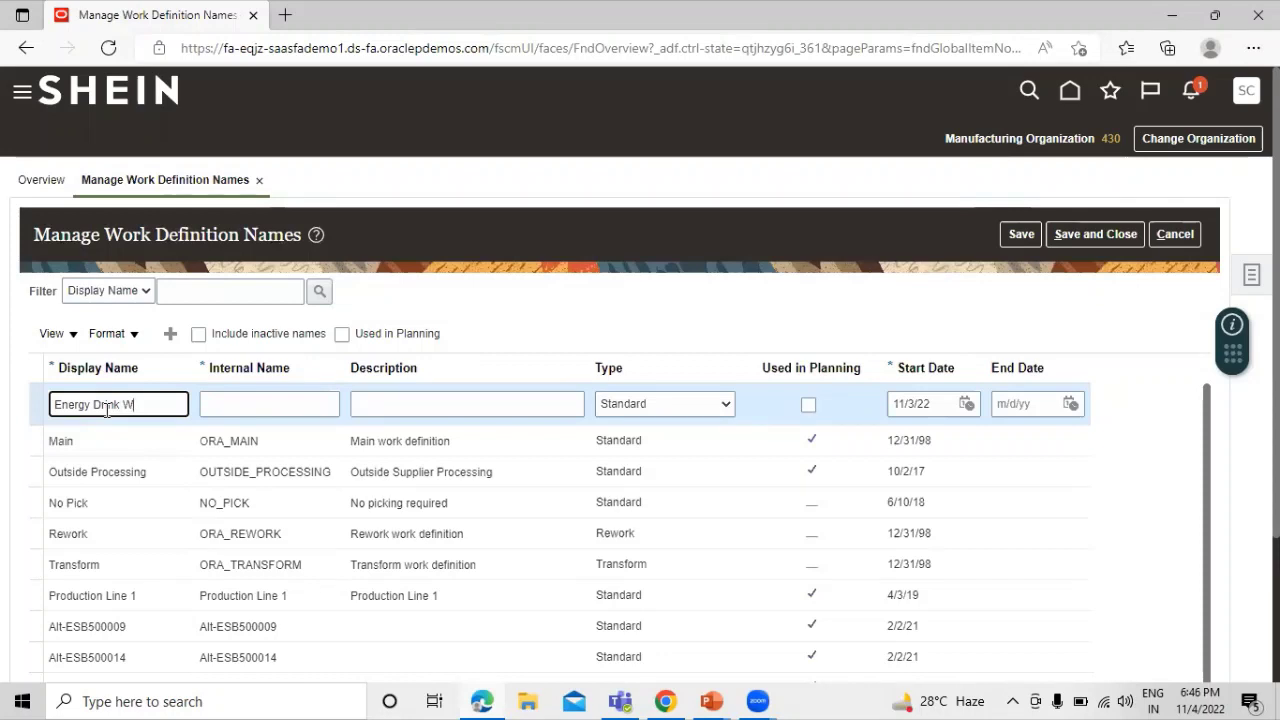
key(BackSpace)
key(BackSpace)
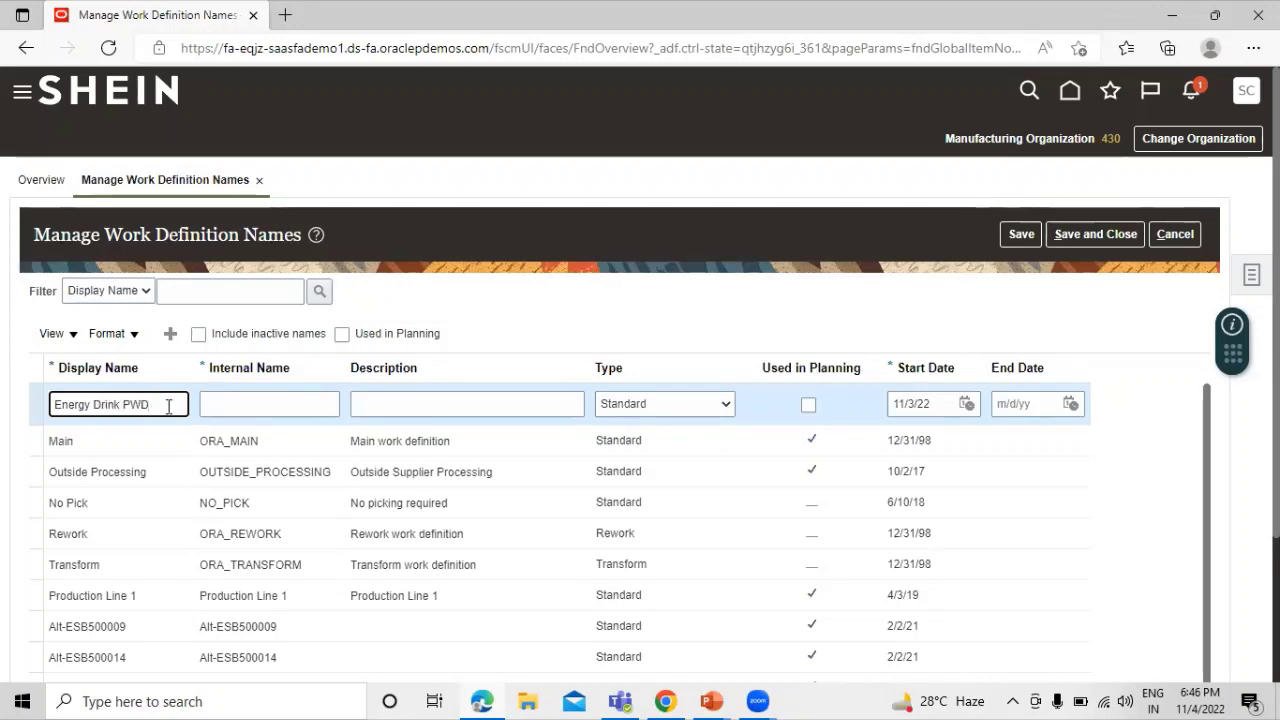
Step: Copy the display name "Energy Drink PWD" into the internal name and the description
drag(165, 402, 8, 412)
key(ctrl+c)
click(279, 403)
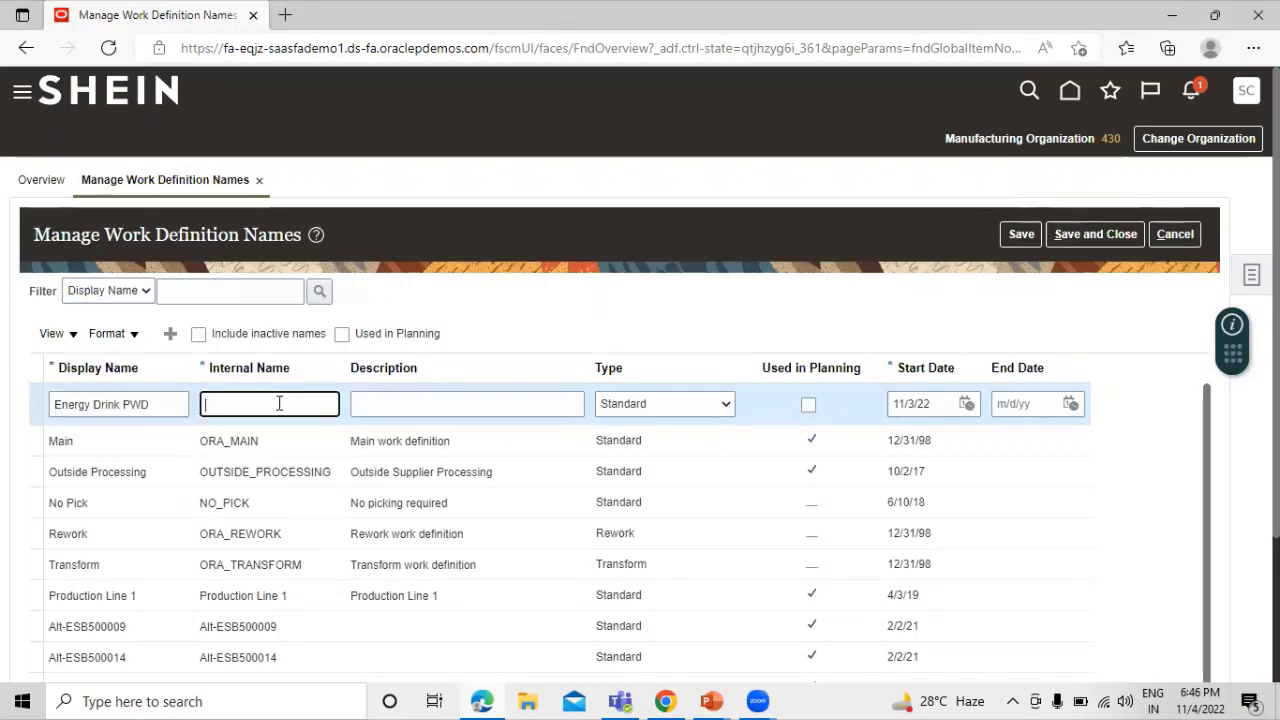
key(ctrl+v)
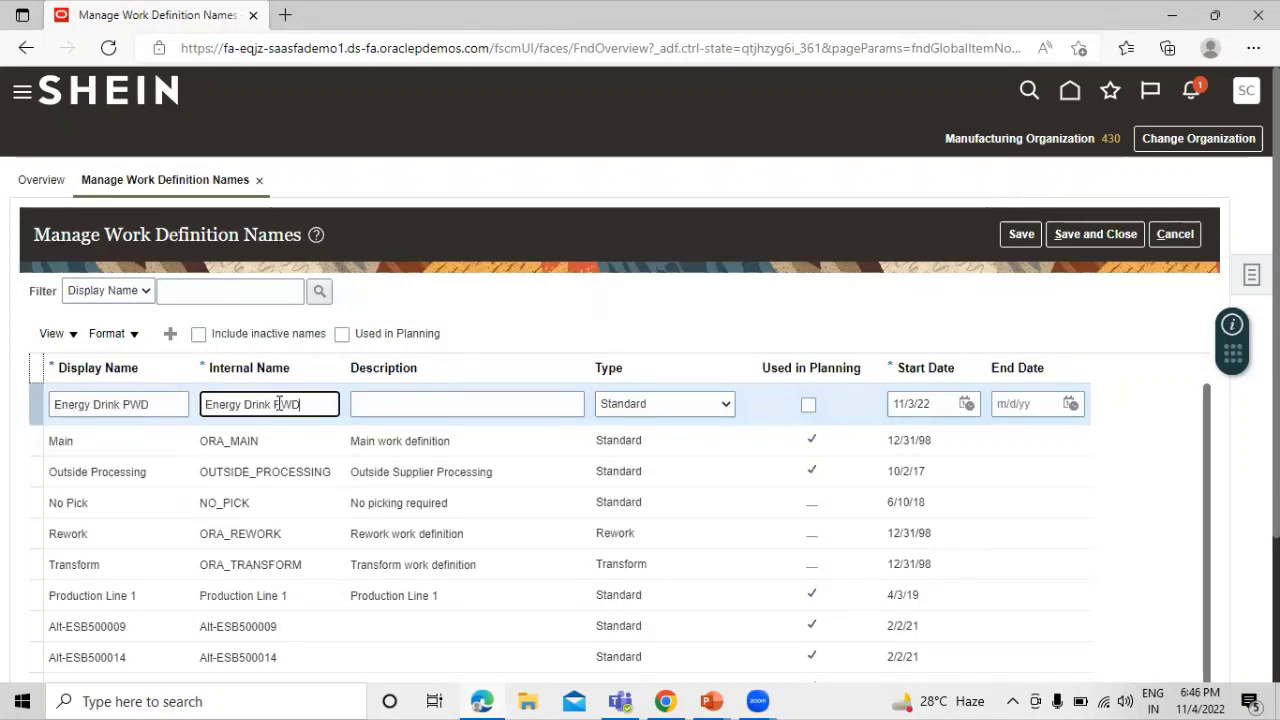
click(405, 404)
key(ctrl+v)
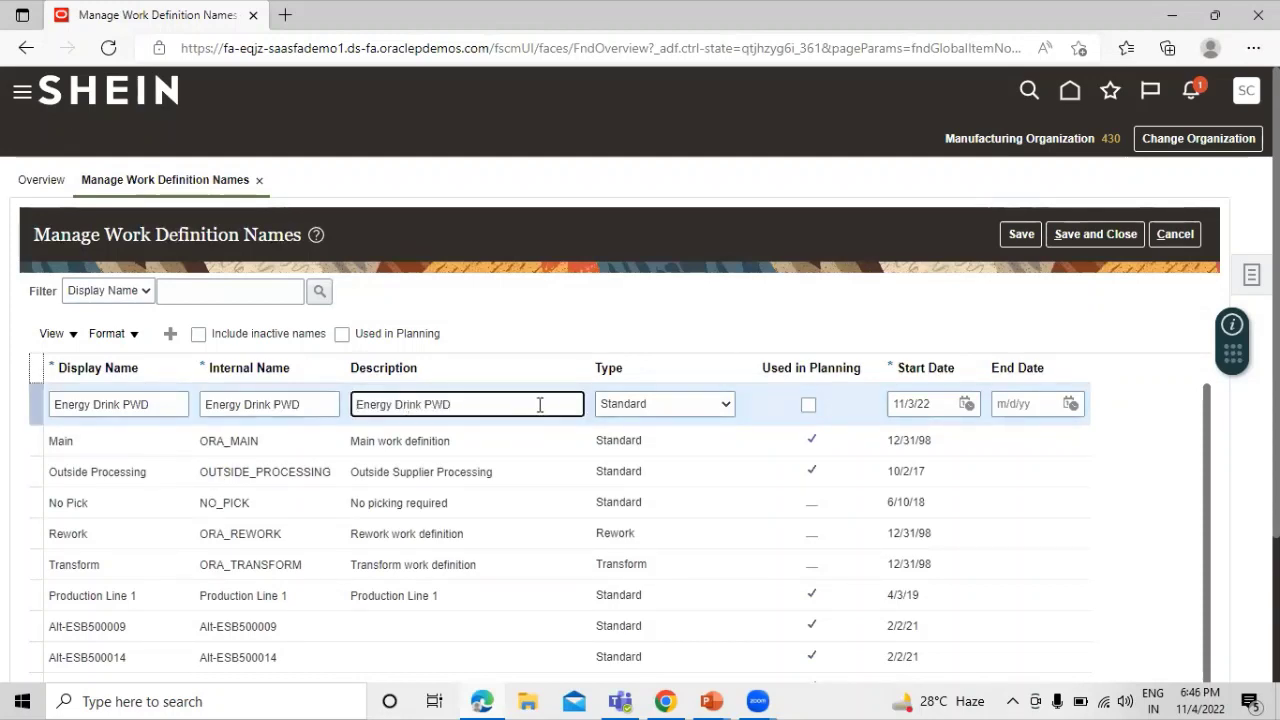
Step: Keep the Standard type, mark the new name as used in planning, and save and close the list
click(726, 405)
click(726, 405)
click(726, 405)
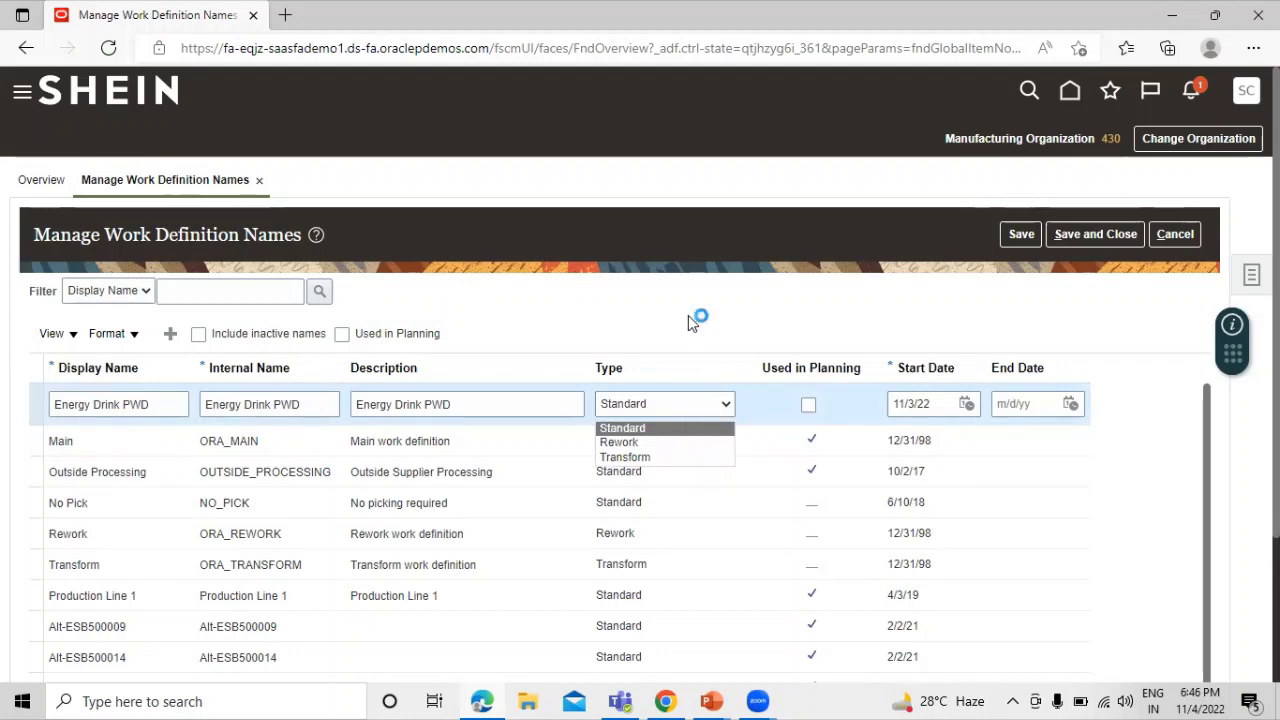
click(780, 310)
click(808, 404)
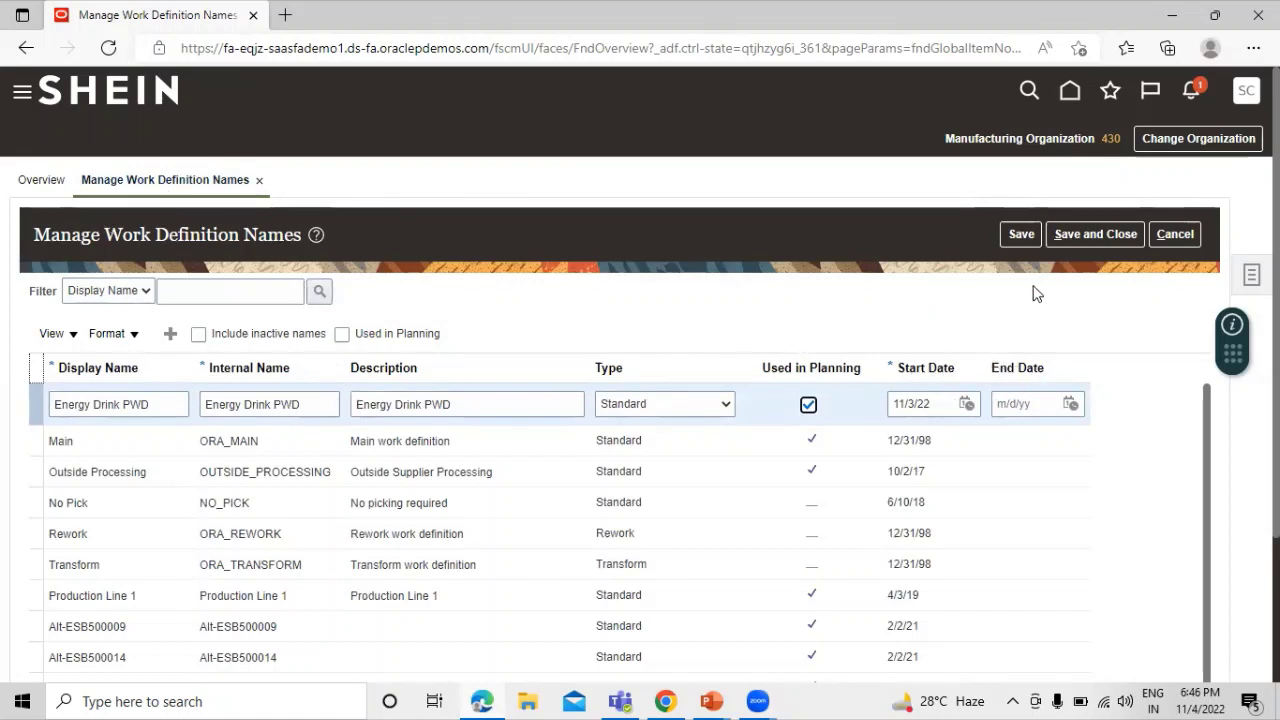
click(1101, 236)
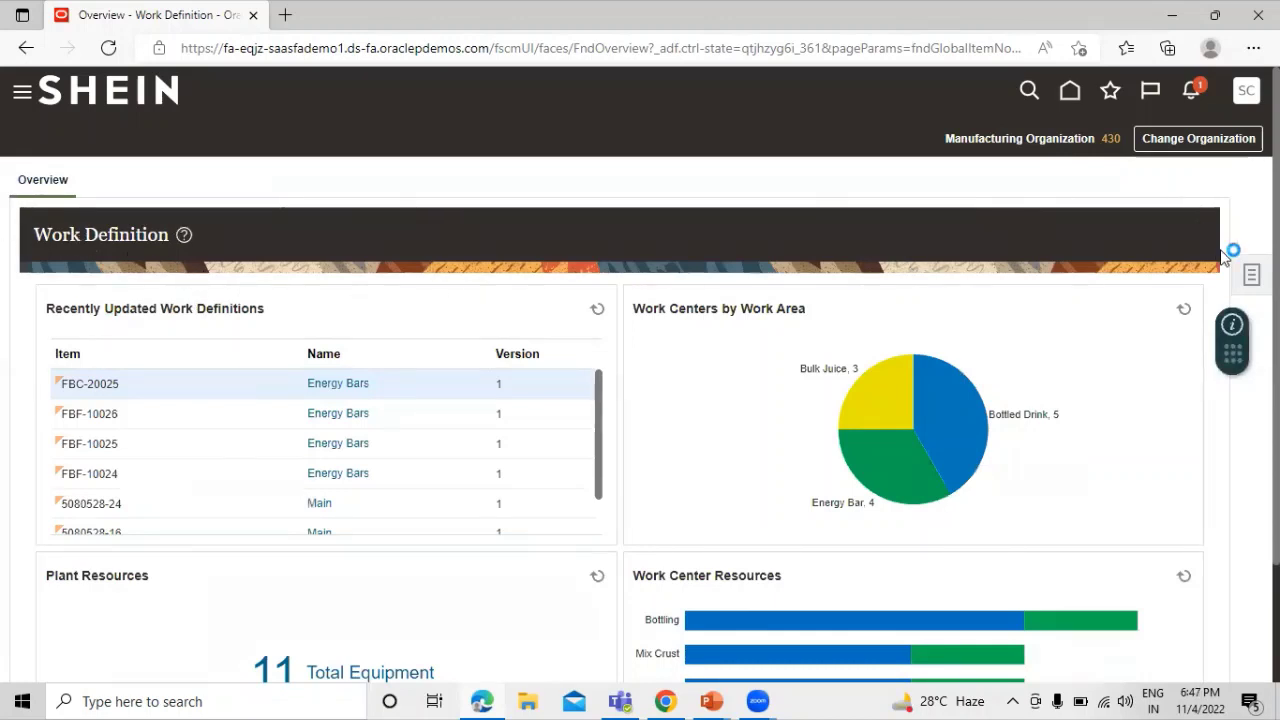
Step: Open Manage Work Definitions and start creating a new work definition with the Process Manufacturing work method
click(1251, 274)
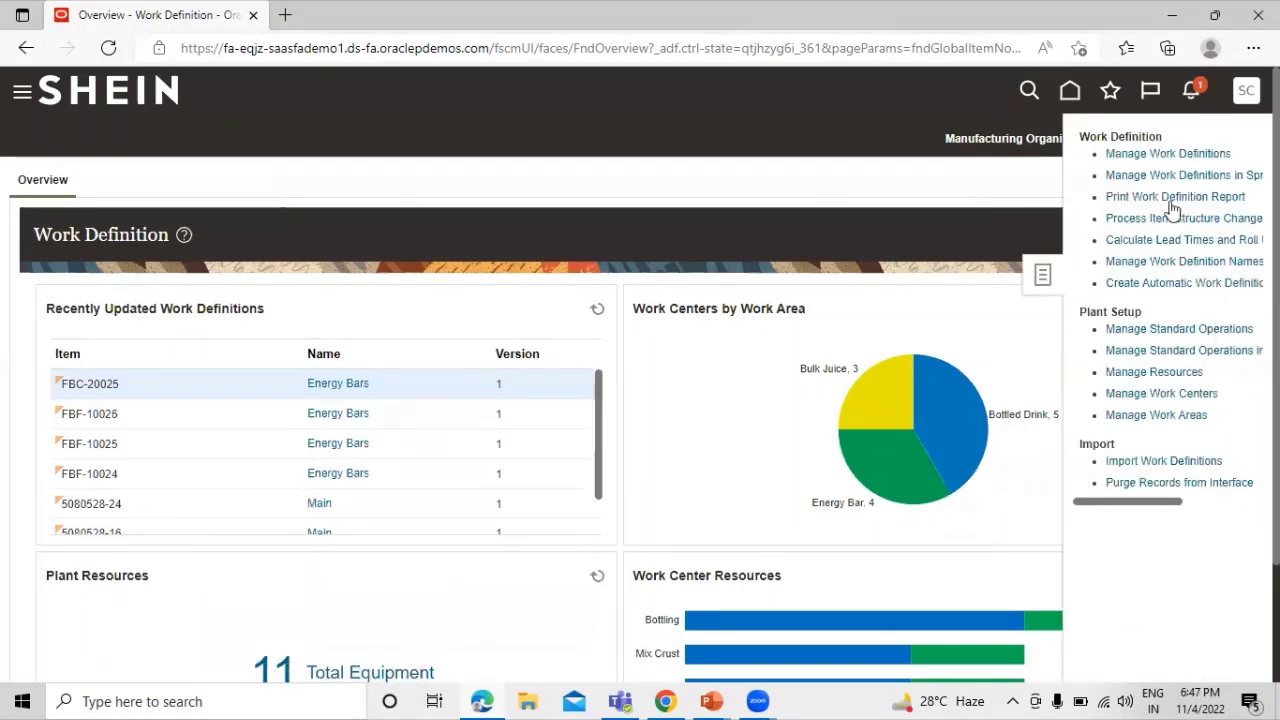
click(1166, 155)
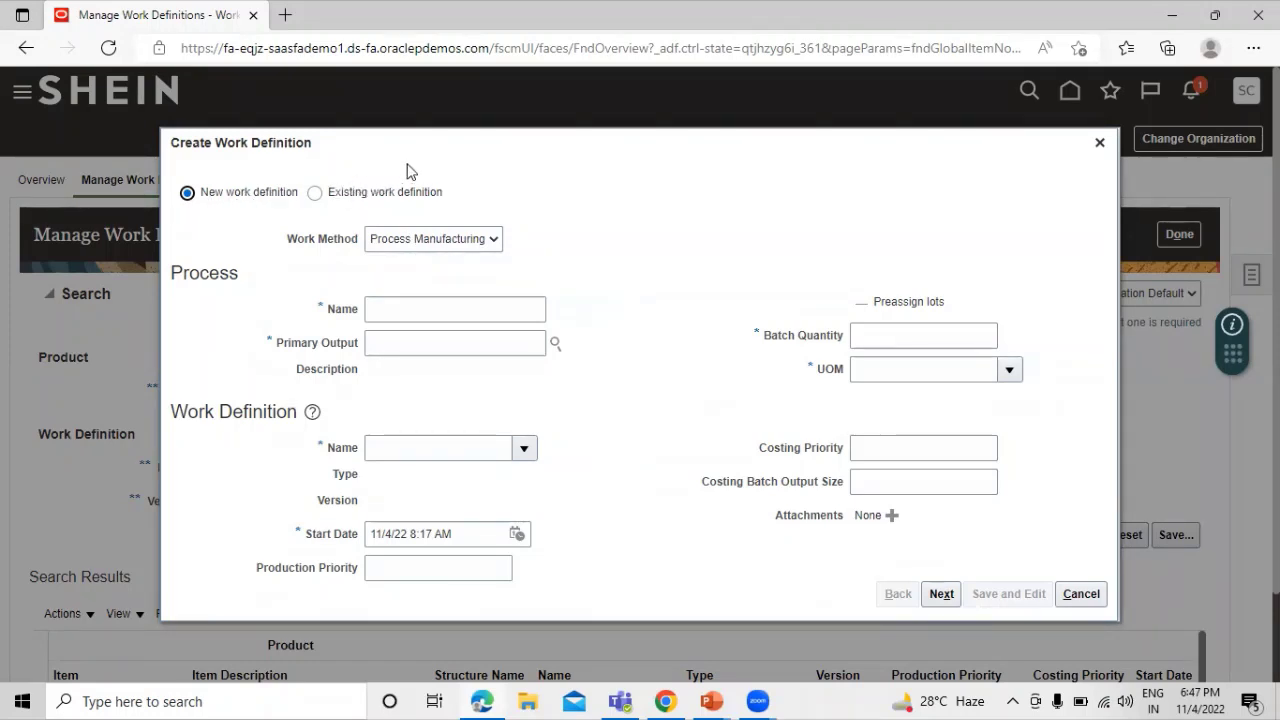
click(316, 192)
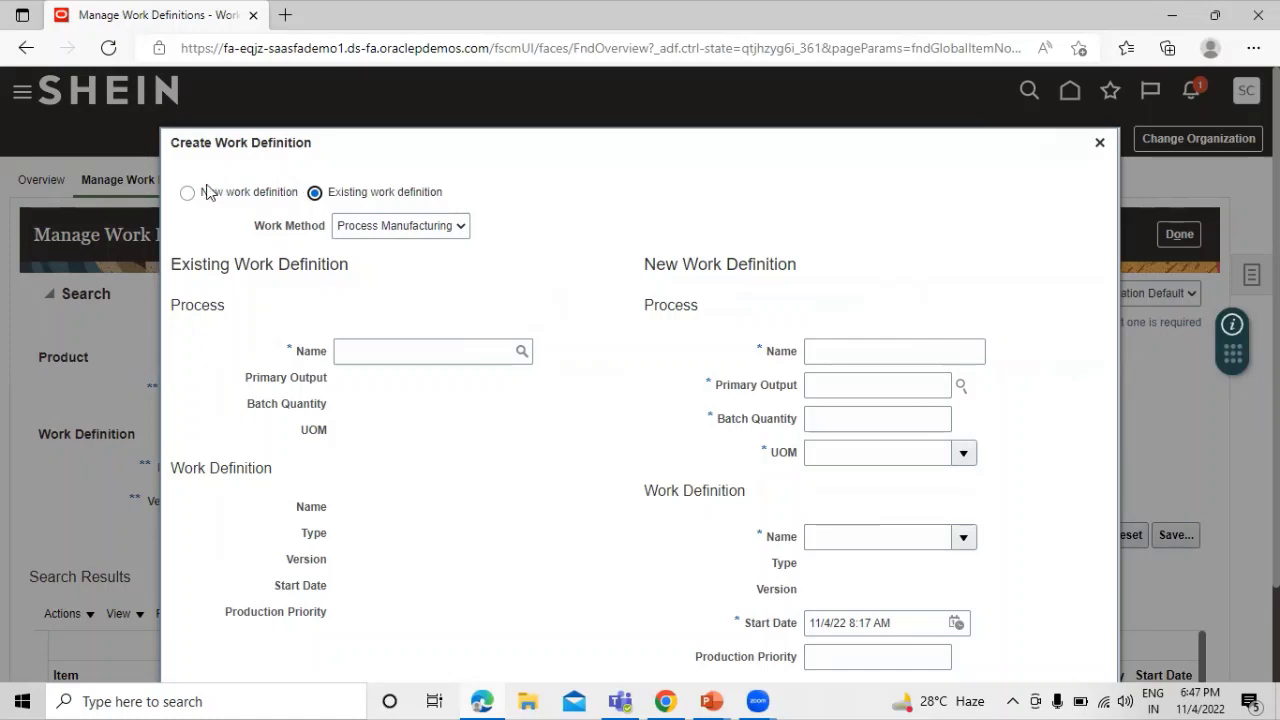
click(237, 192)
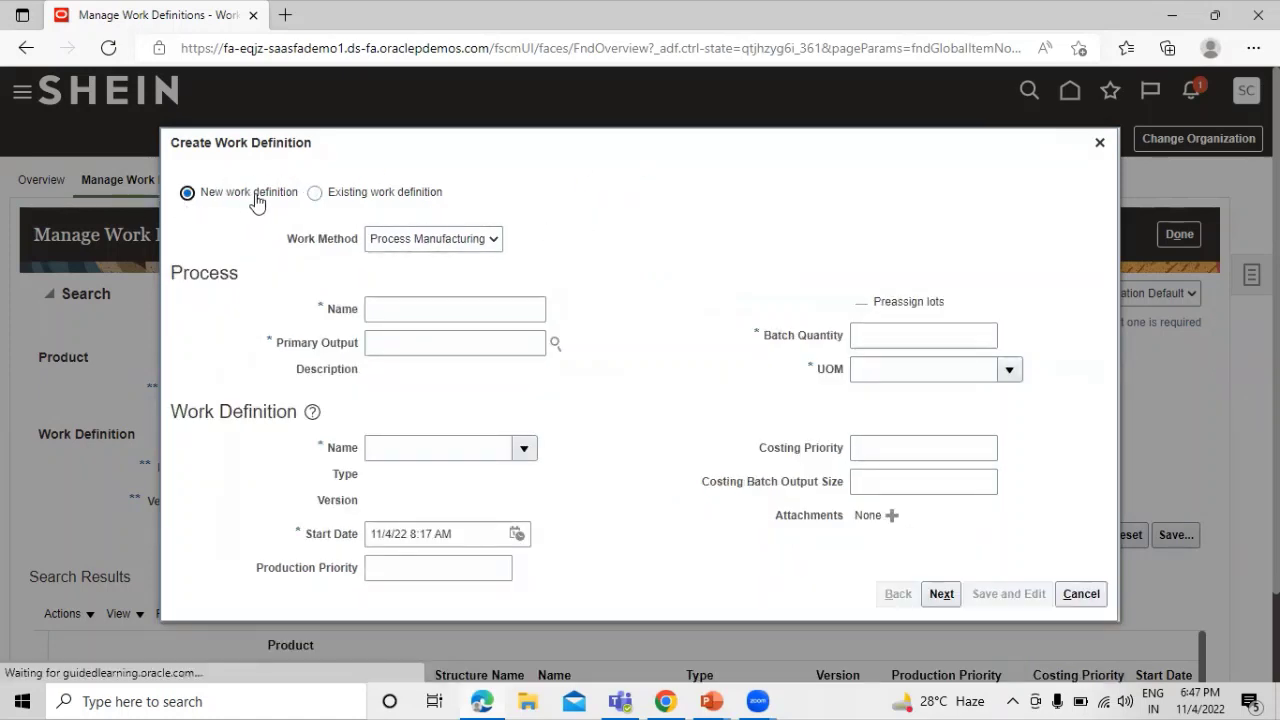
click(462, 239)
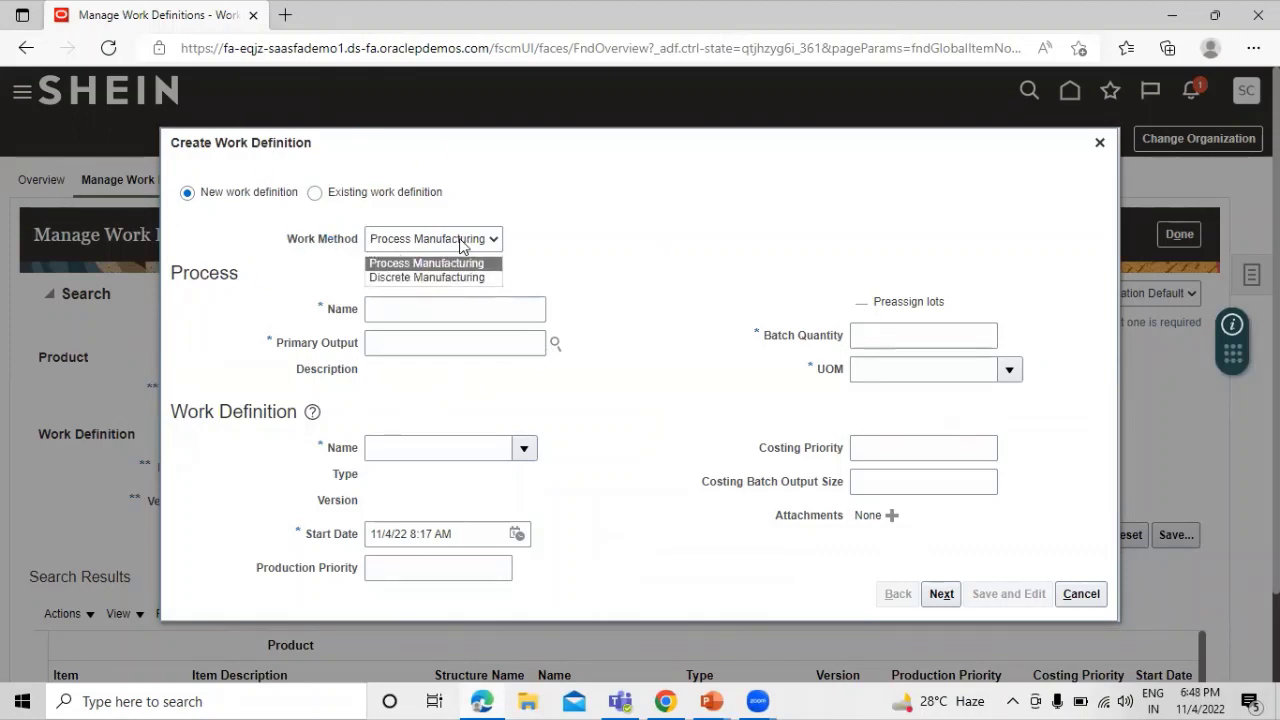
click(424, 263)
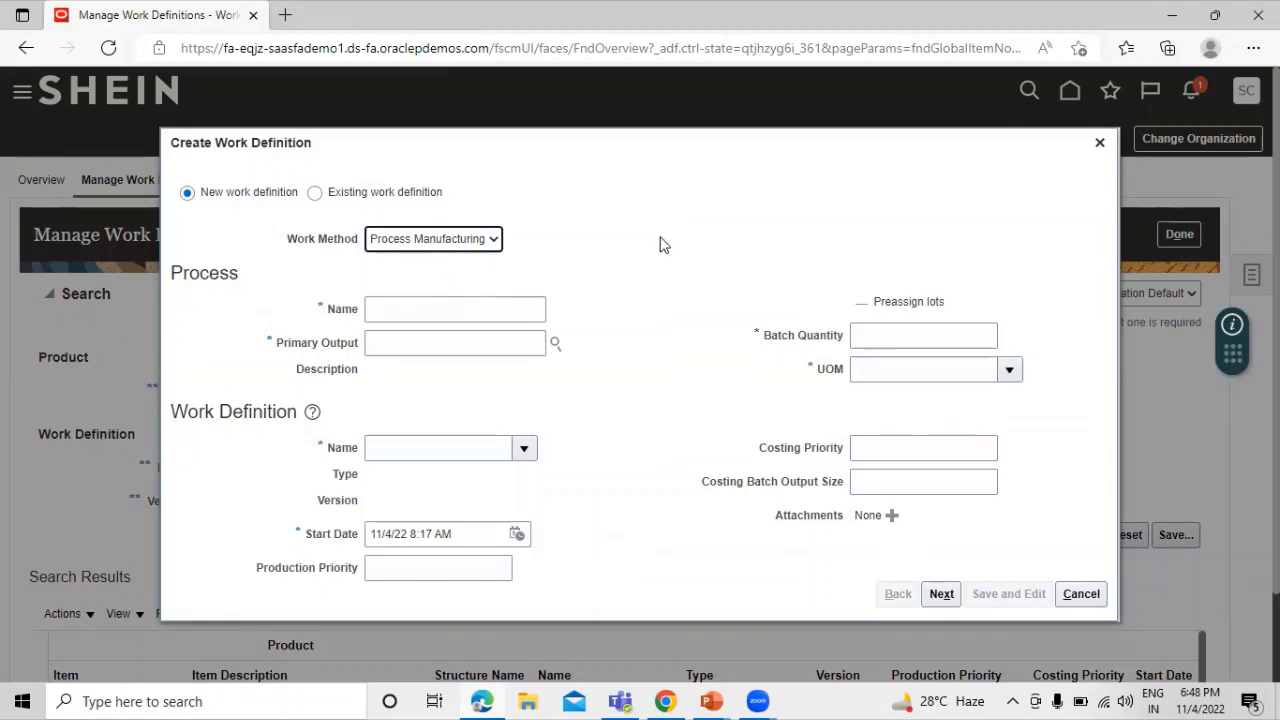
Step: Name the process "ENERGY DRINK PROCESS WD"
click(444, 311)
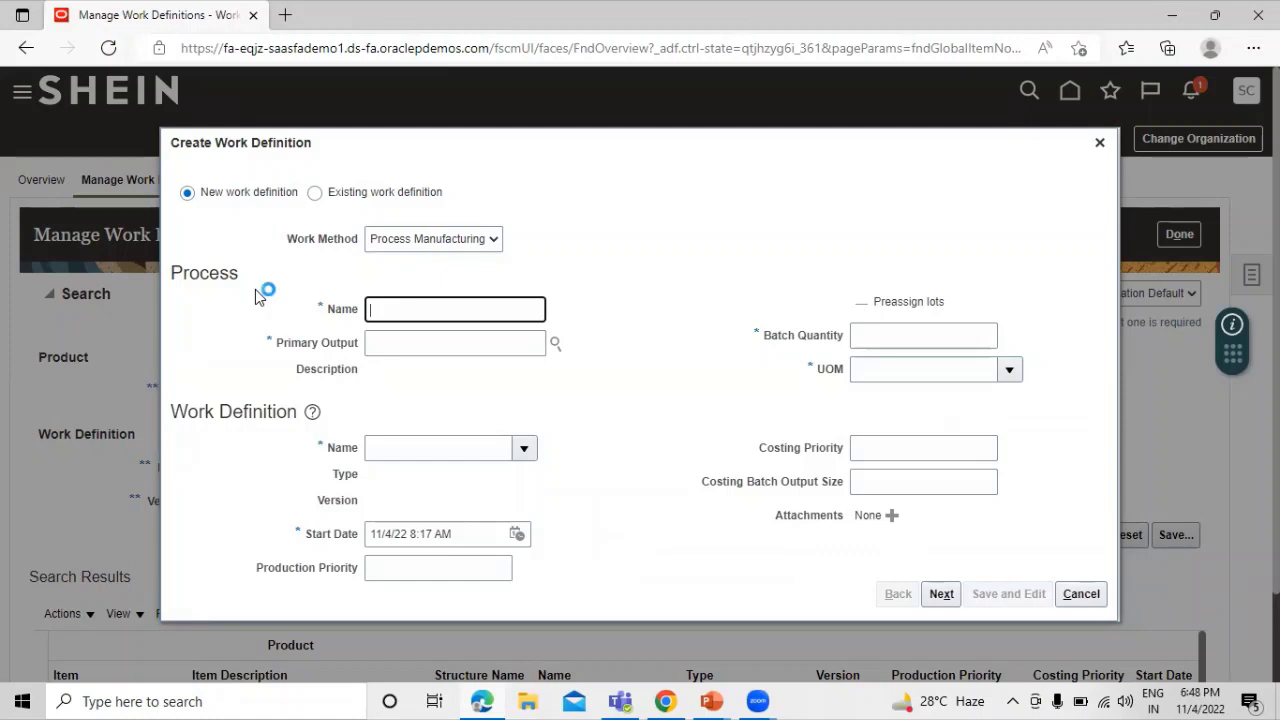
text(EN)
key(BackSpace)
text(NERGY DRINK)
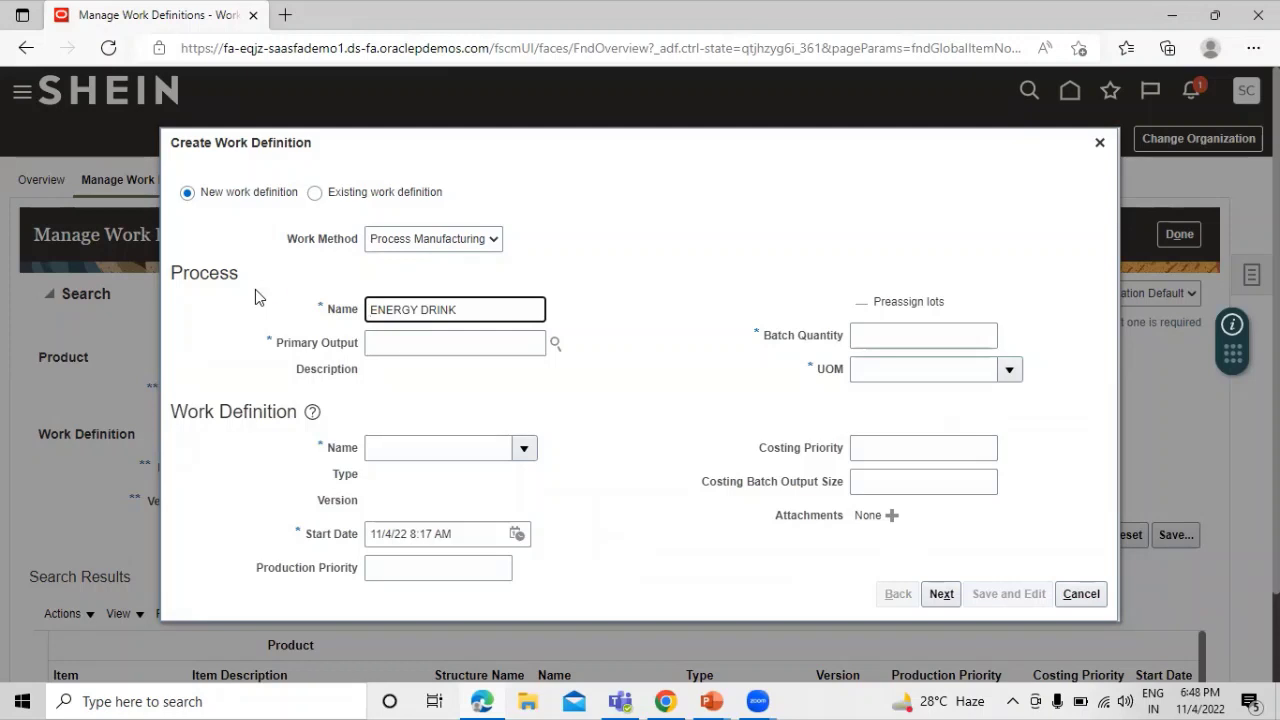
text( p)
key(BackSpace)
text(PWD)
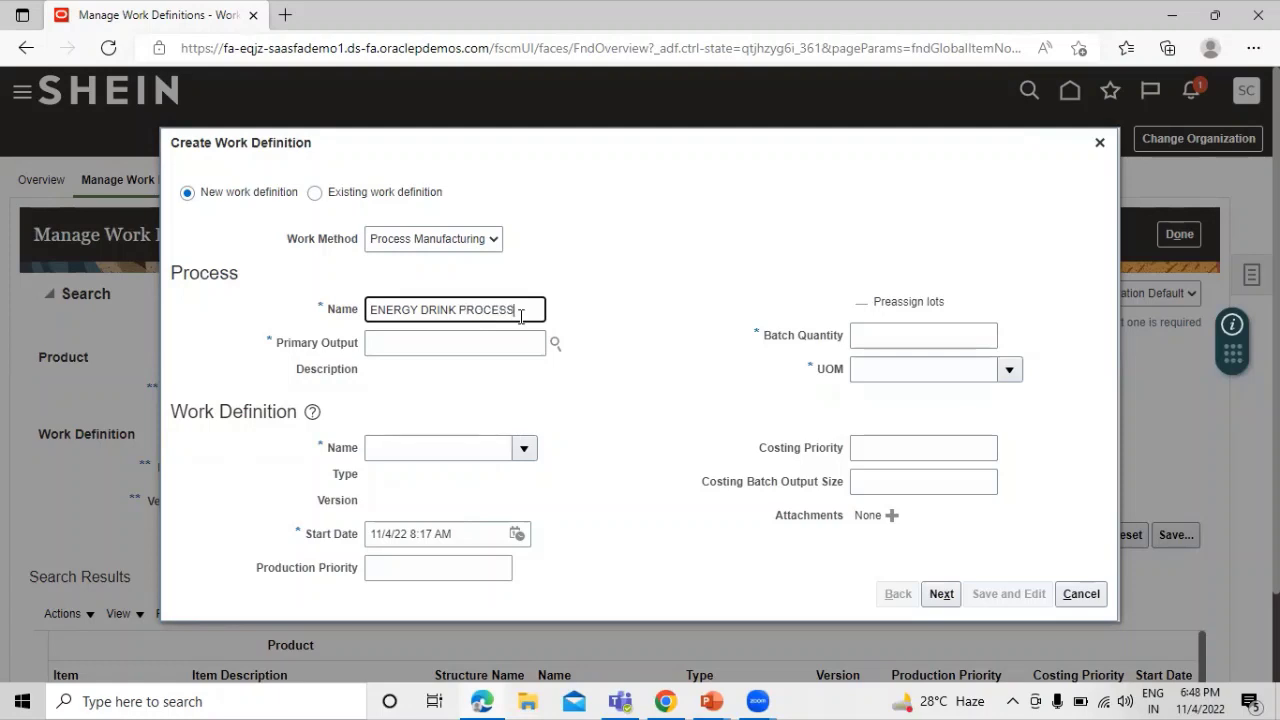
click(631, 314)
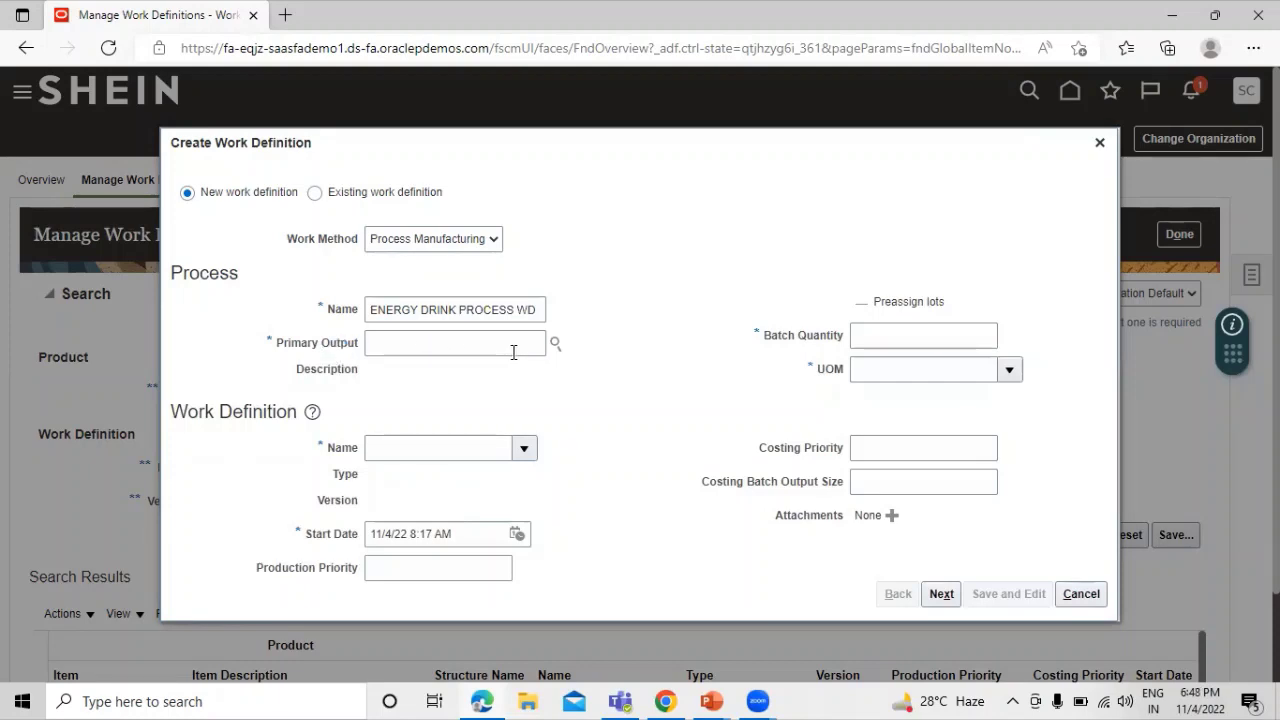
Step: Find item 5080528B and select it as the primary output, and set the batch quantity to 2000
click(555, 343)
click(442, 285)
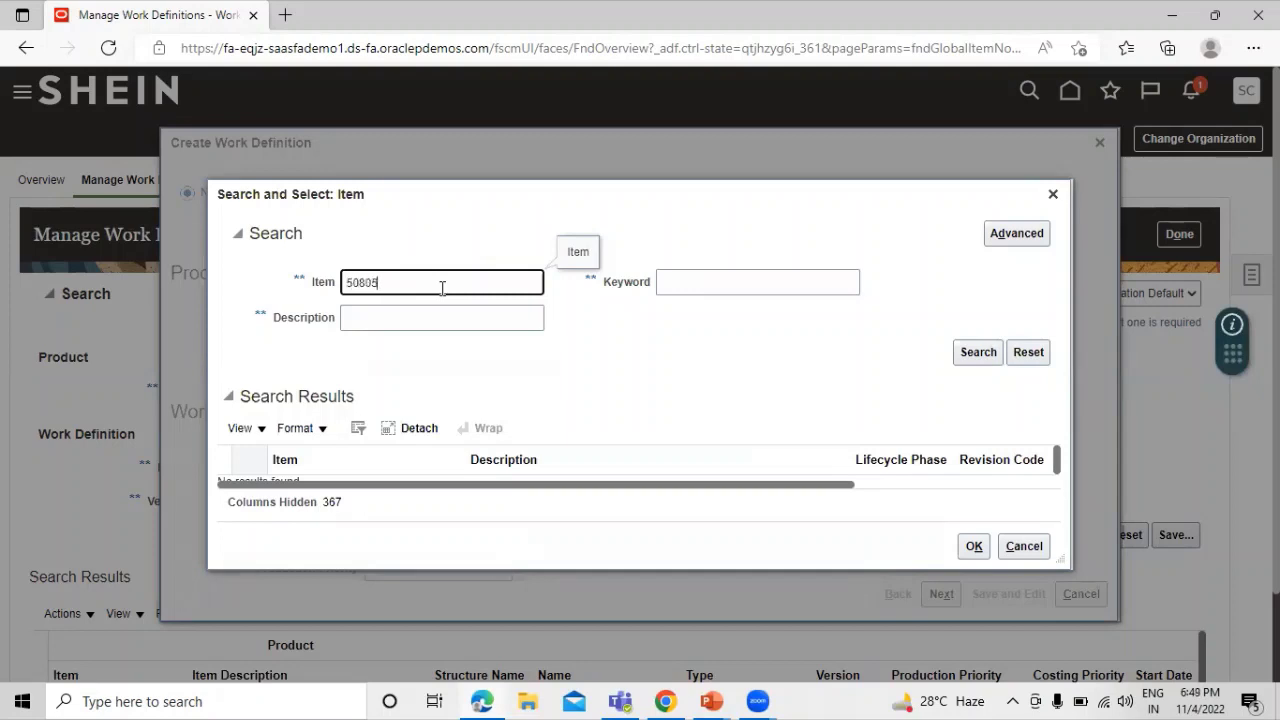
text(50805288)
click(966, 348)
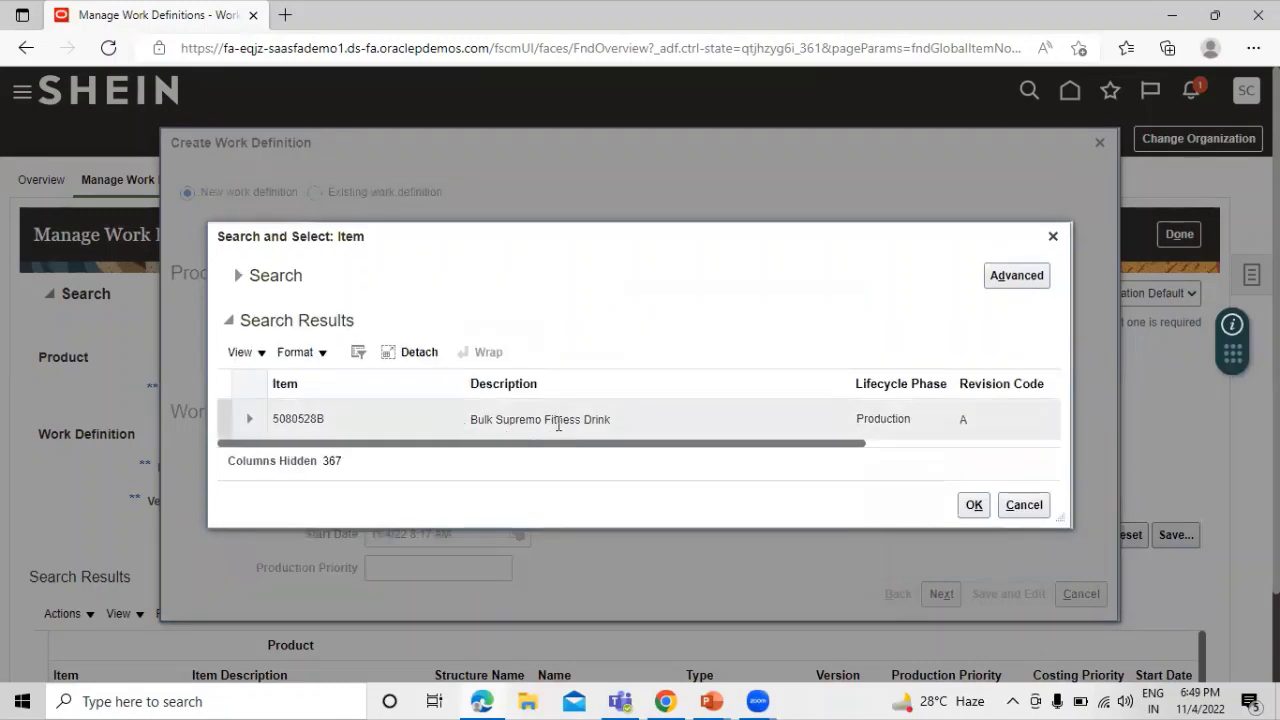
click(414, 418)
click(972, 505)
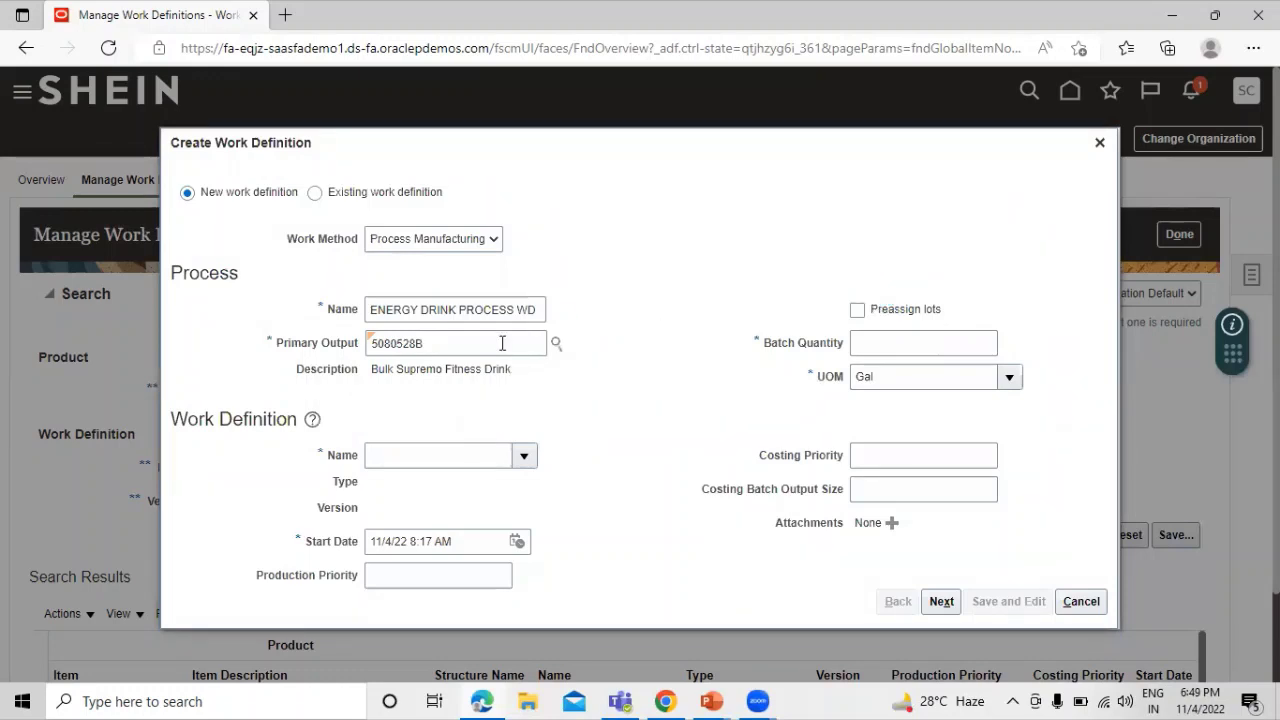
click(892, 344)
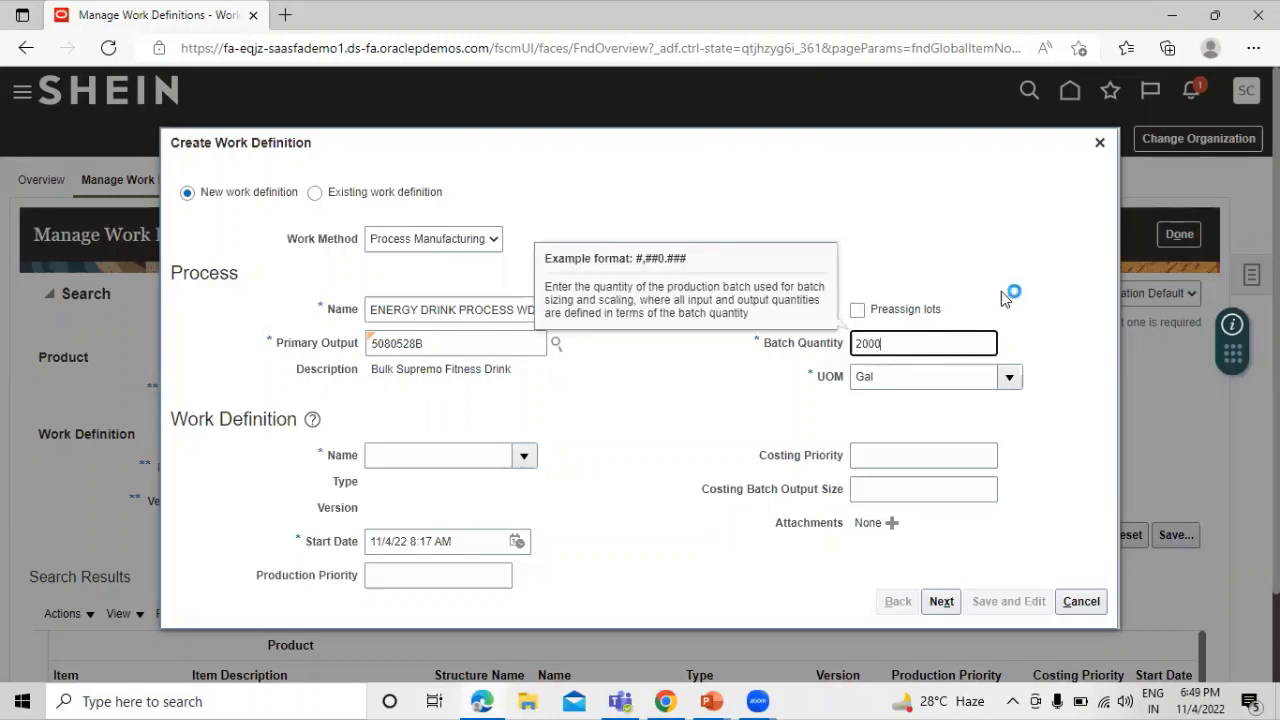
click(726, 410)
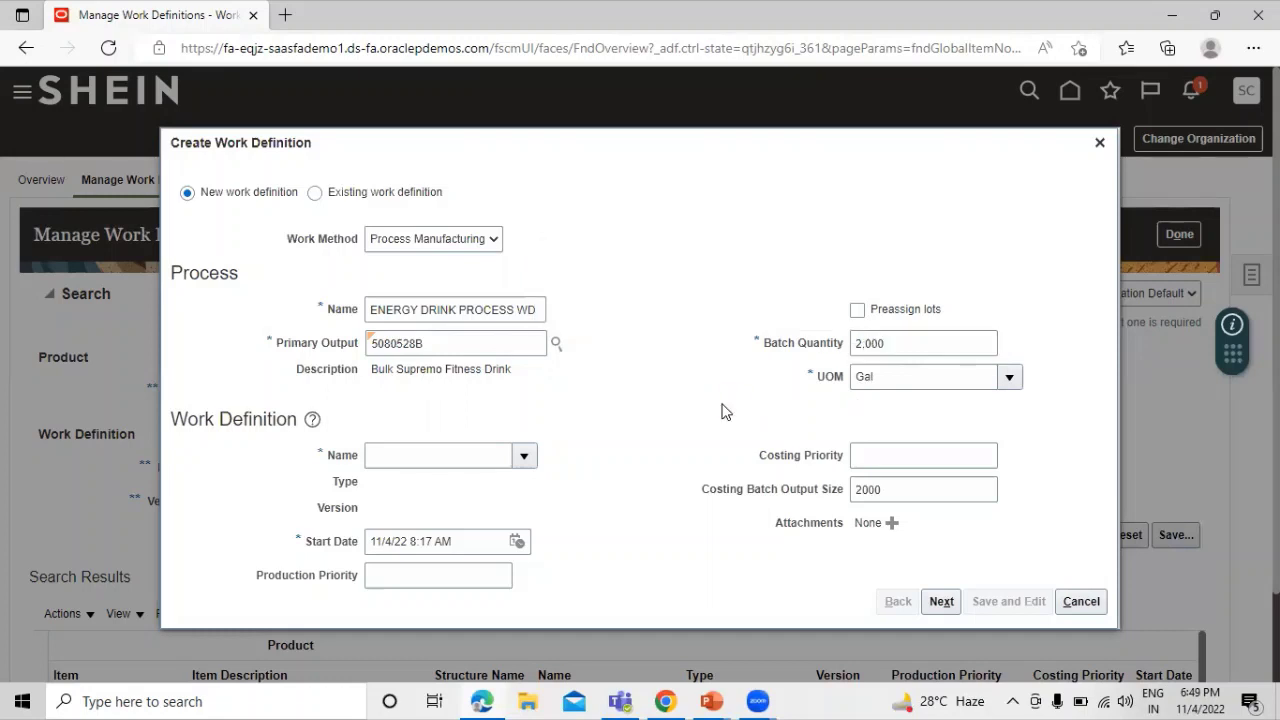
Step: Search the work definition names for "ENERGY", select Energy Drink PWD, and continue to the operations
scroll(735, 379, down, 1)
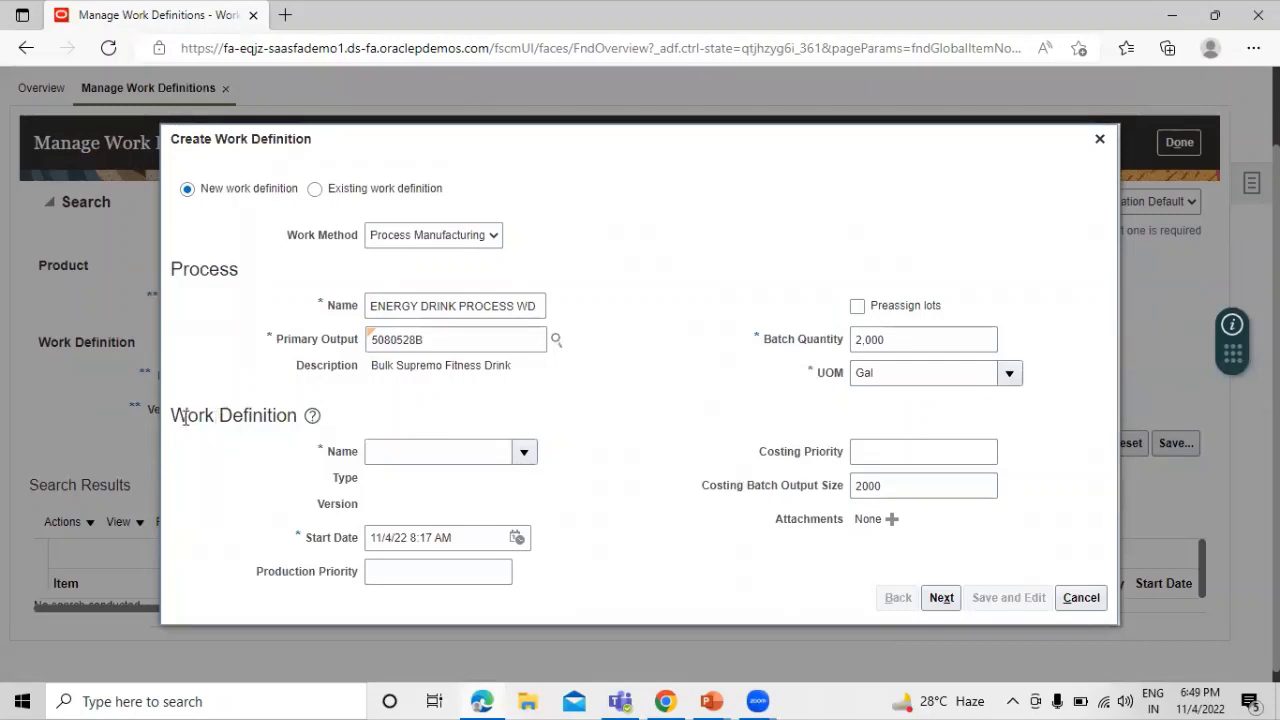
click(523, 451)
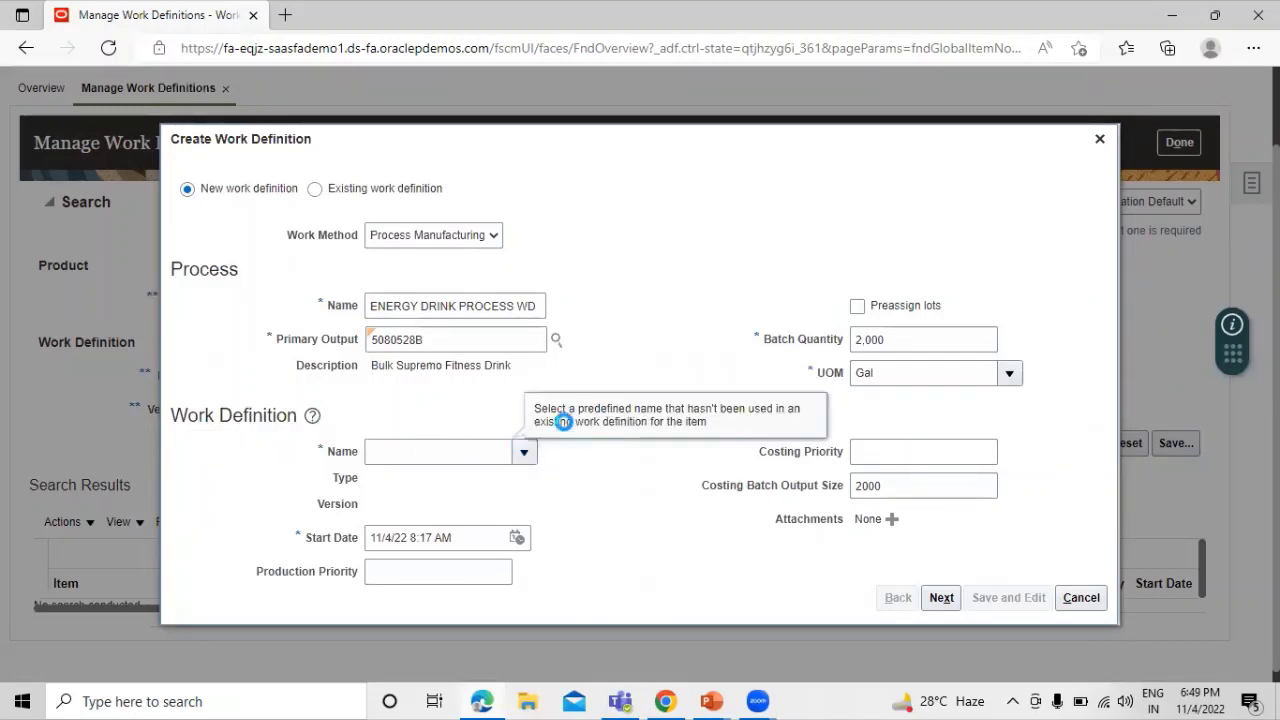
click(382, 424)
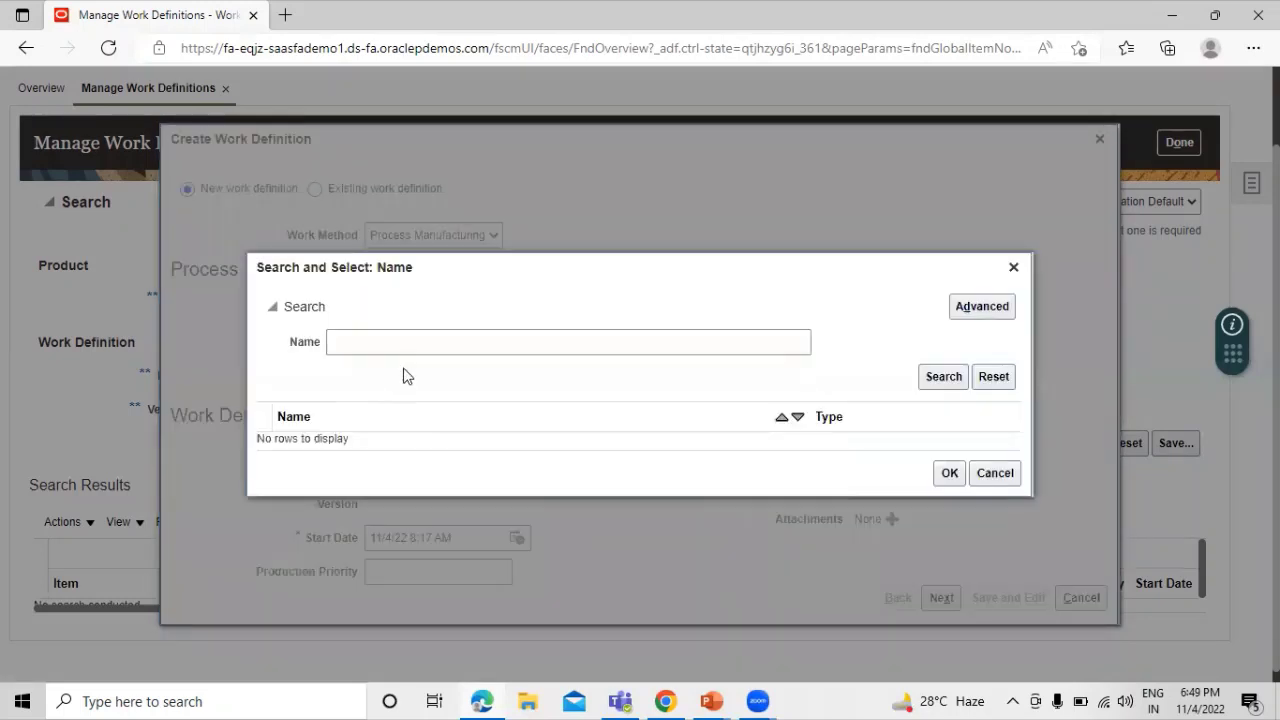
click(435, 341)
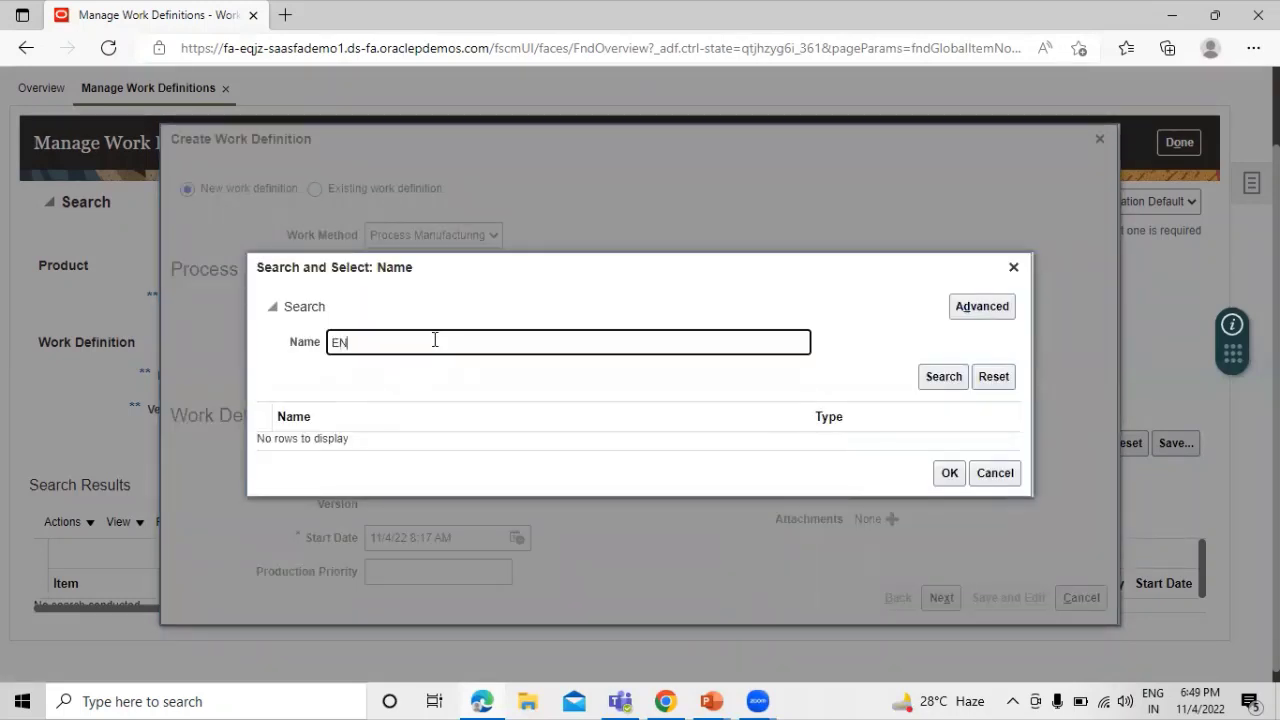
text(ENERGY)
click(943, 376)
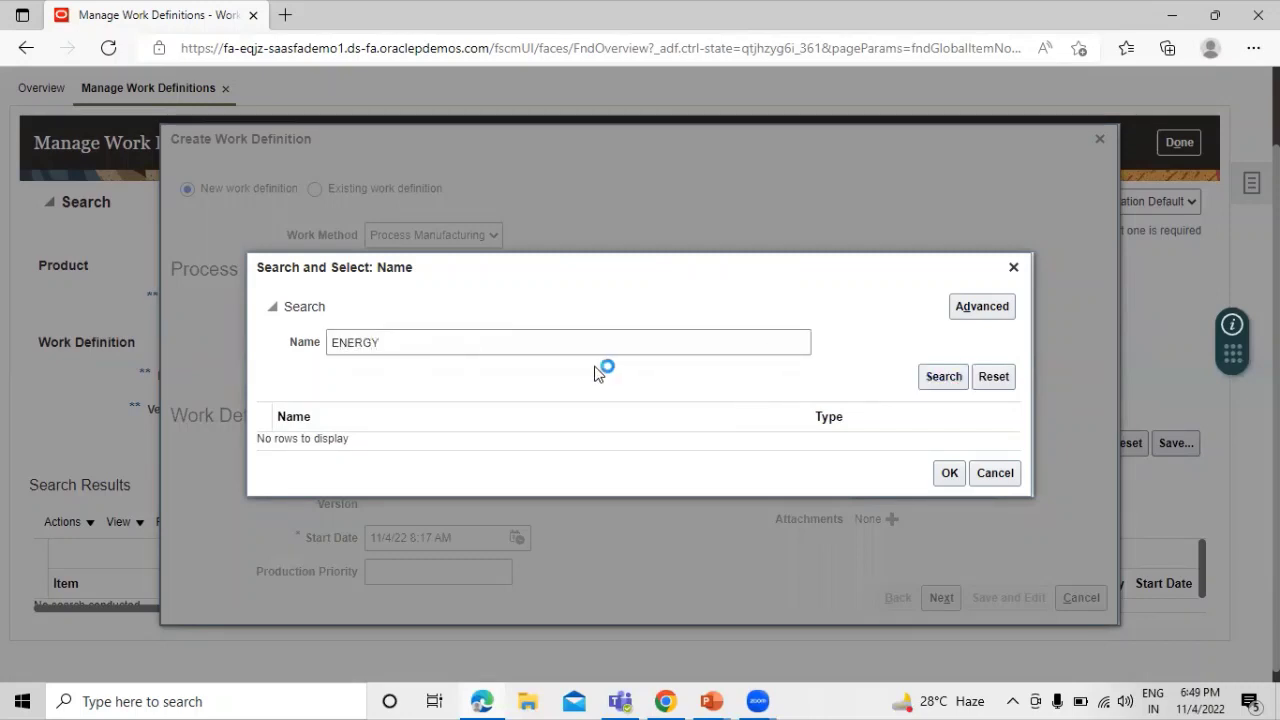
click(409, 461)
click(948, 496)
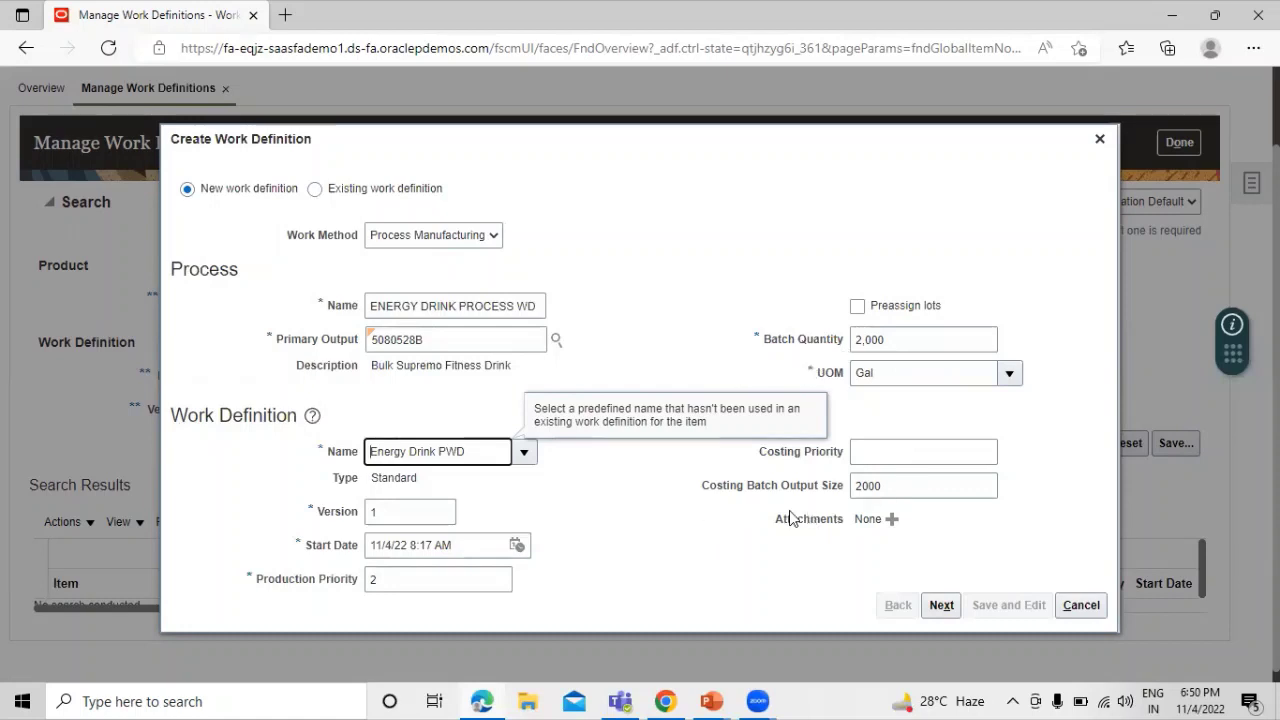
click(592, 506)
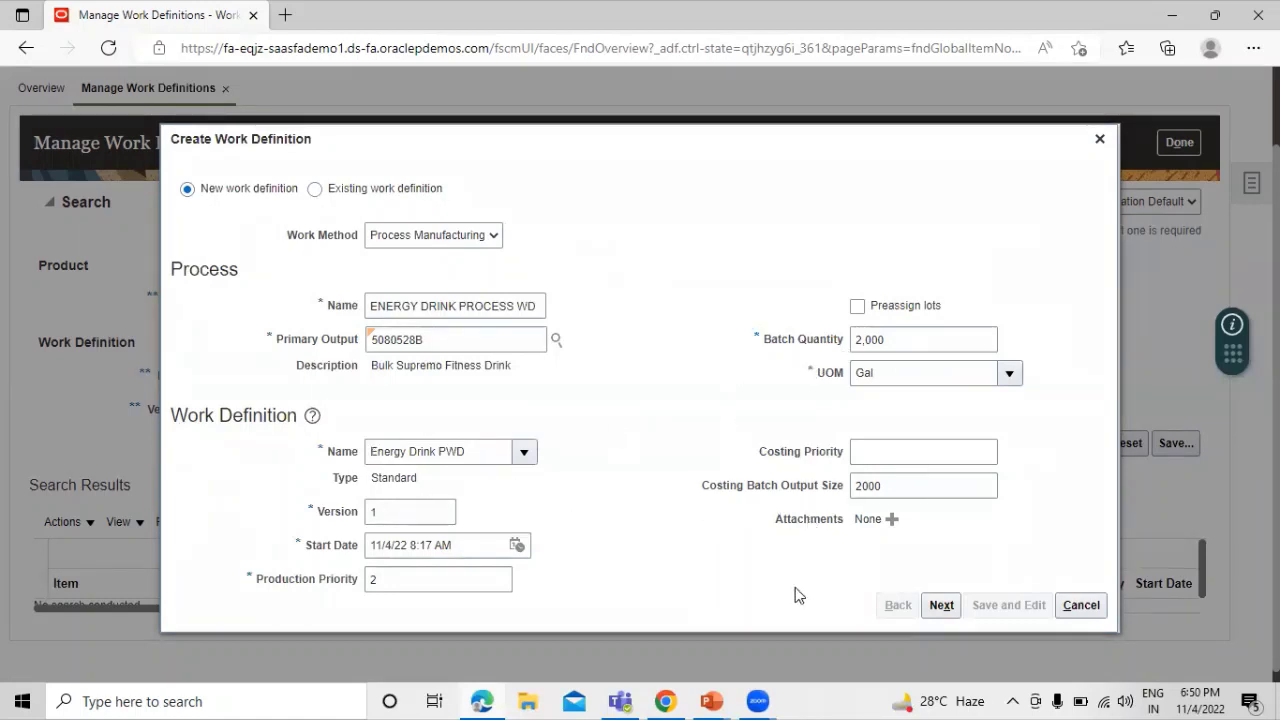
click(941, 605)
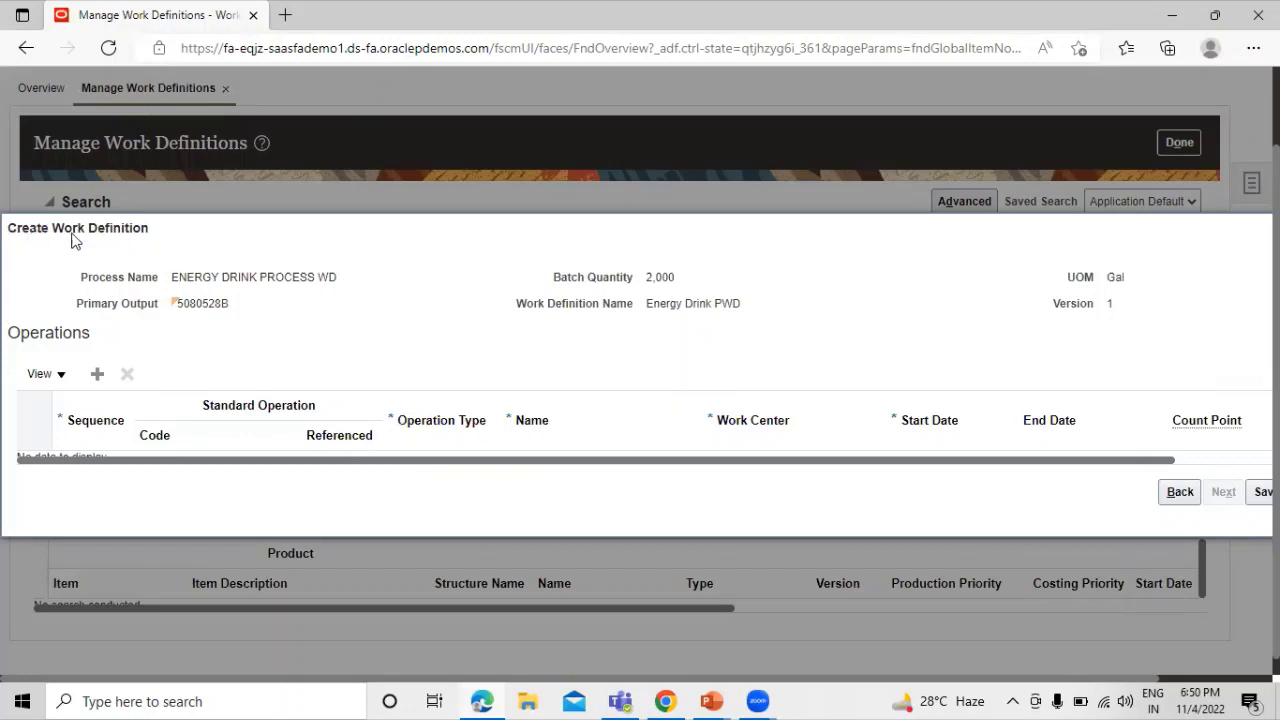
Step: Add operation 10 using the standard operation RECONSO (Reconstitute)
scroll(375, 345, down, 1)
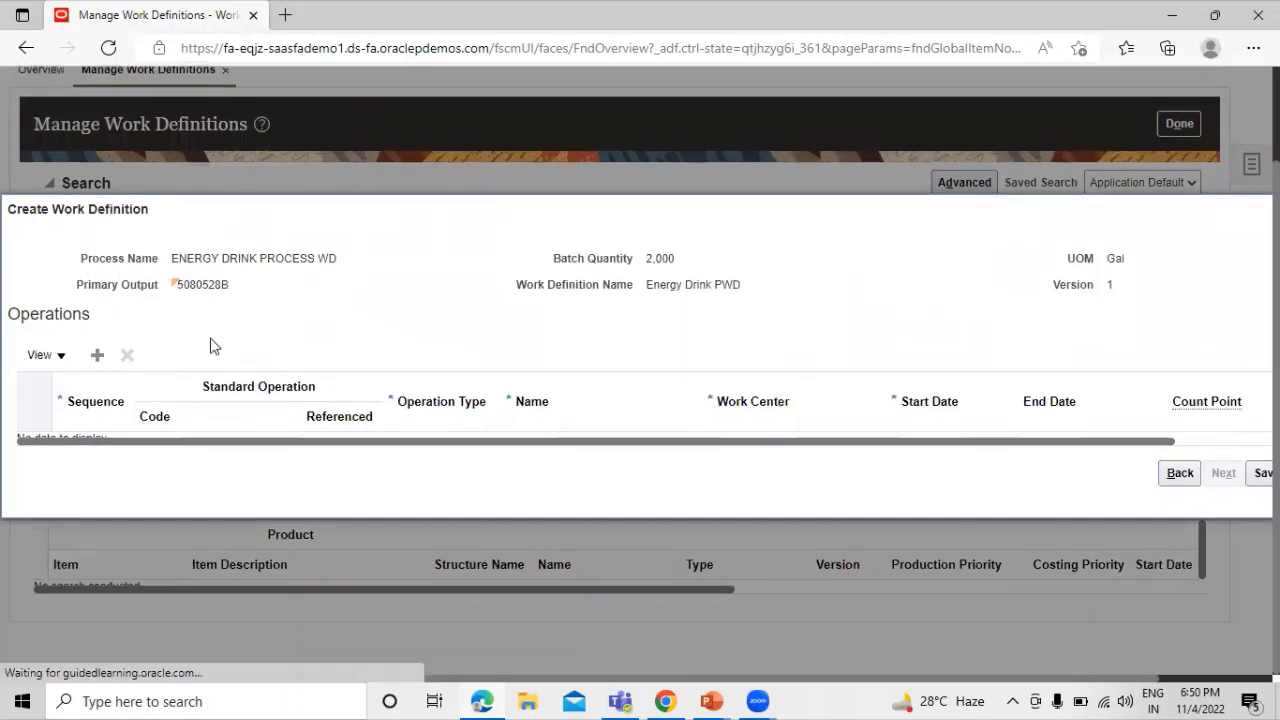
click(97, 356)
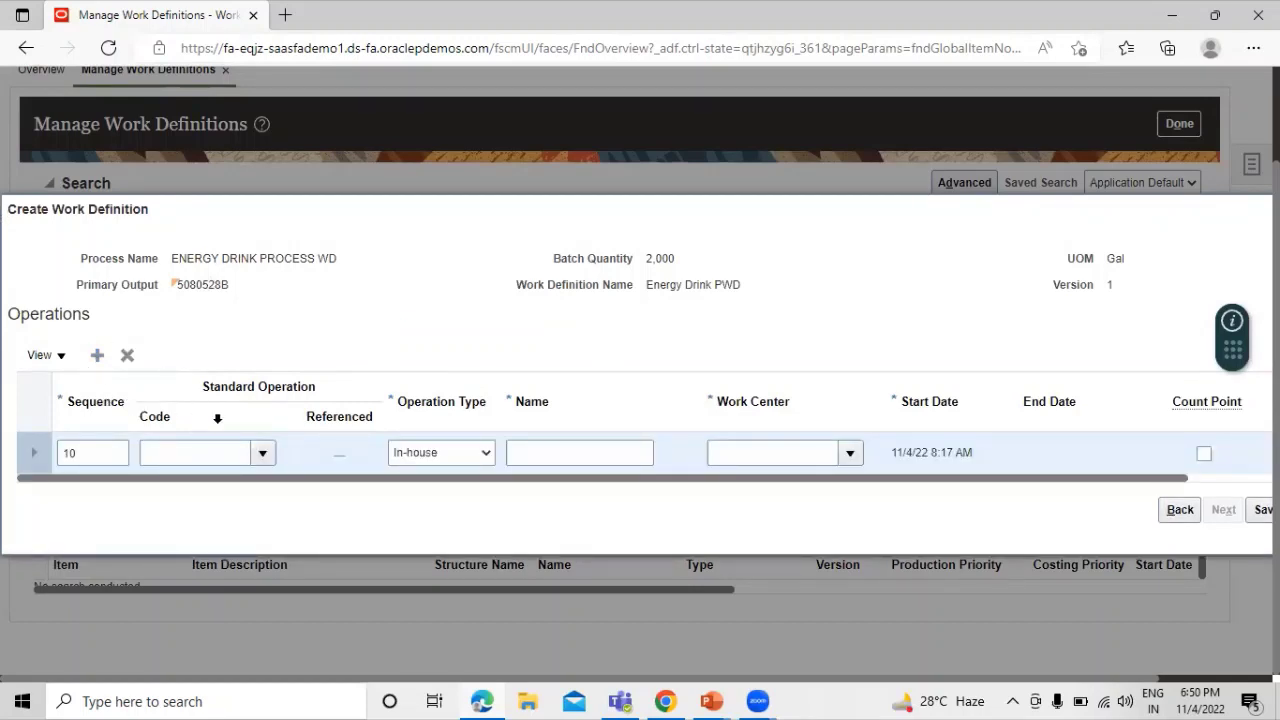
click(262, 452)
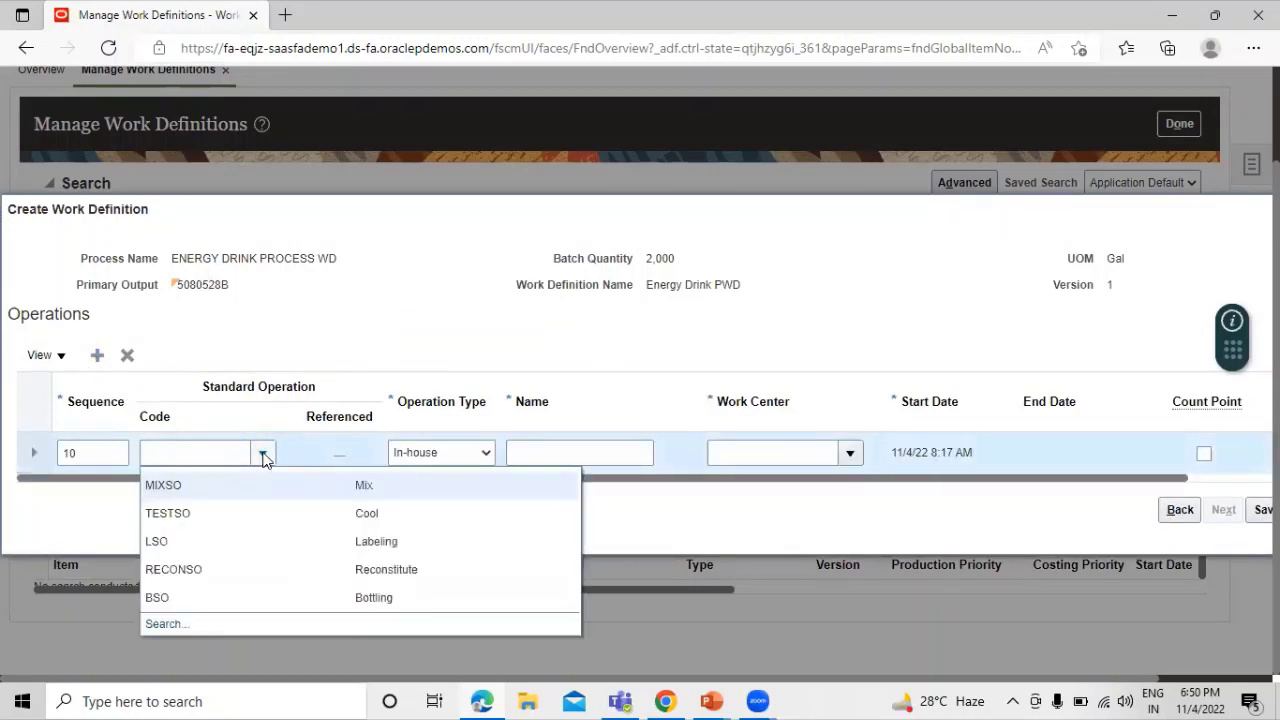
click(238, 566)
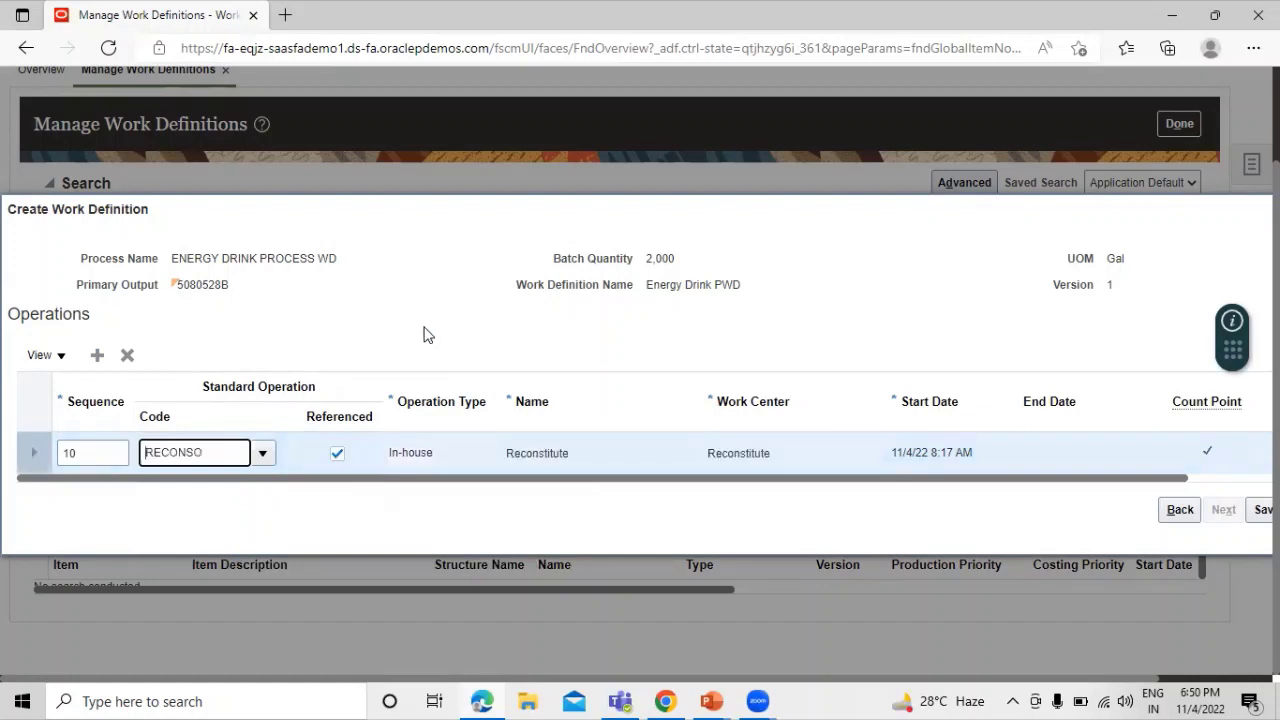
Step: Add operation 20 using the standard operation MIXSO (Mix)
click(127, 357)
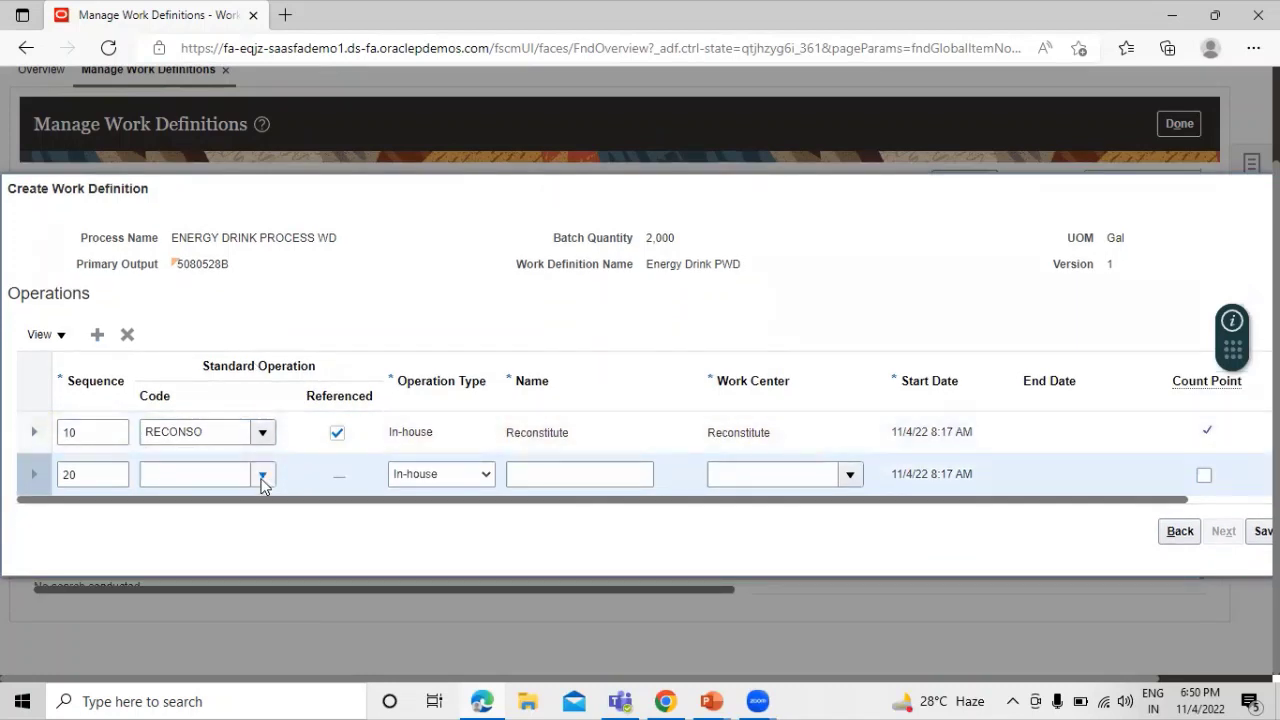
click(260, 475)
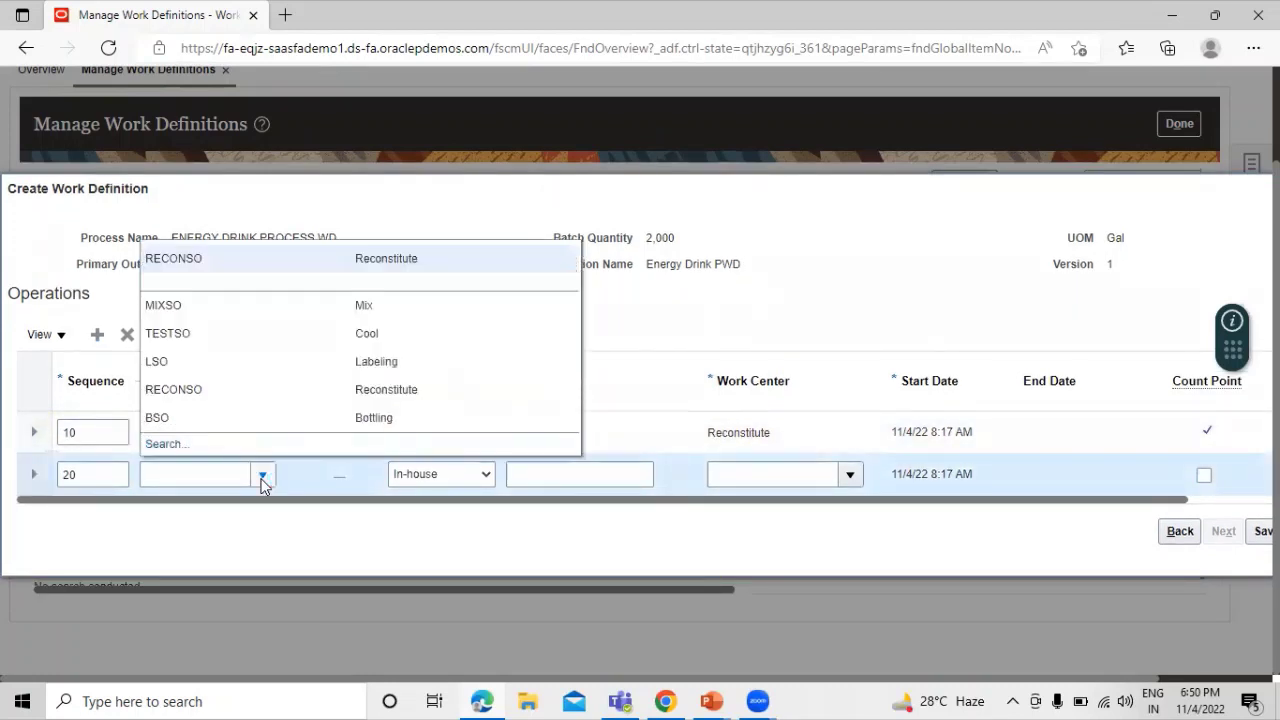
click(265, 310)
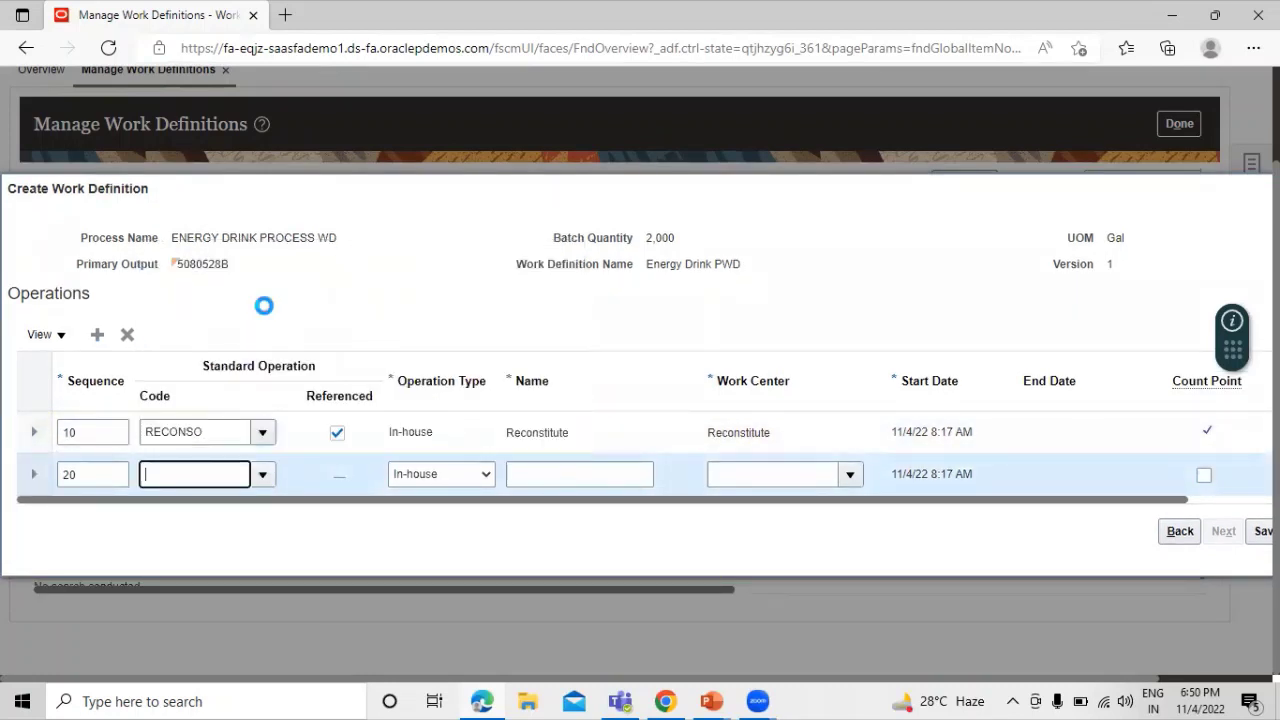
Step: Add operation 30 using the standard operation TESTSO (Cool)
click(97, 334)
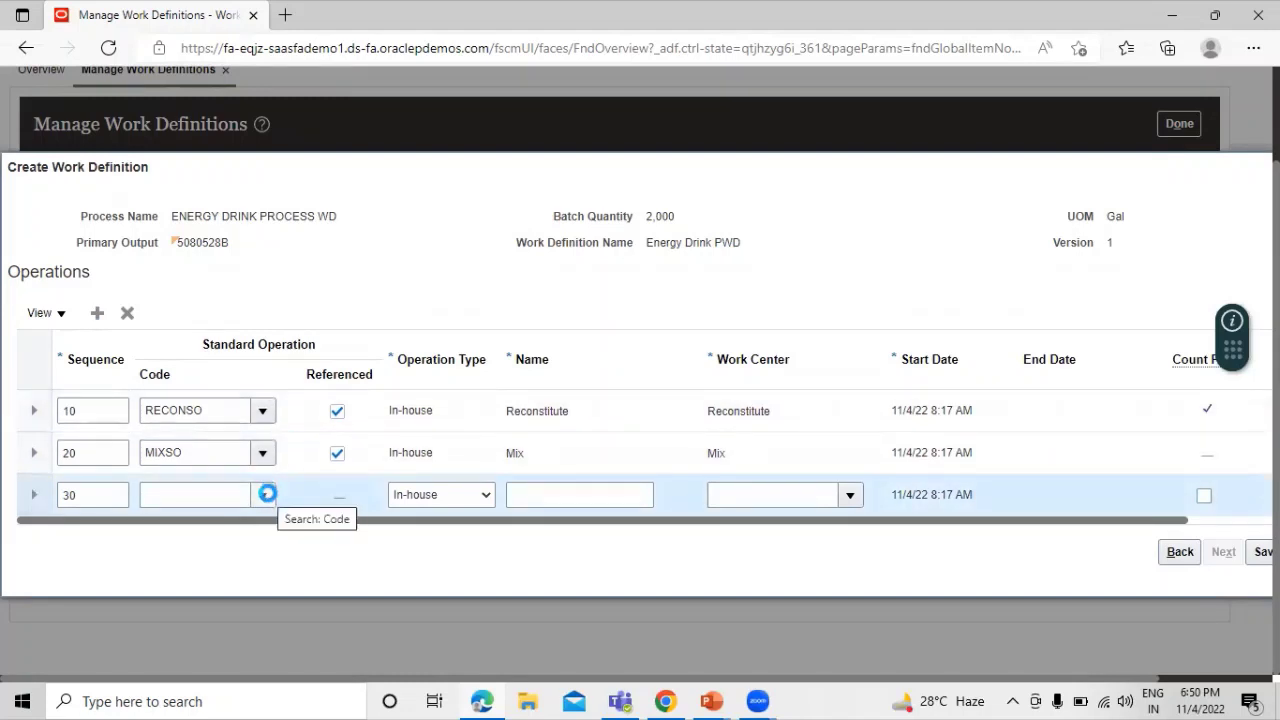
click(263, 496)
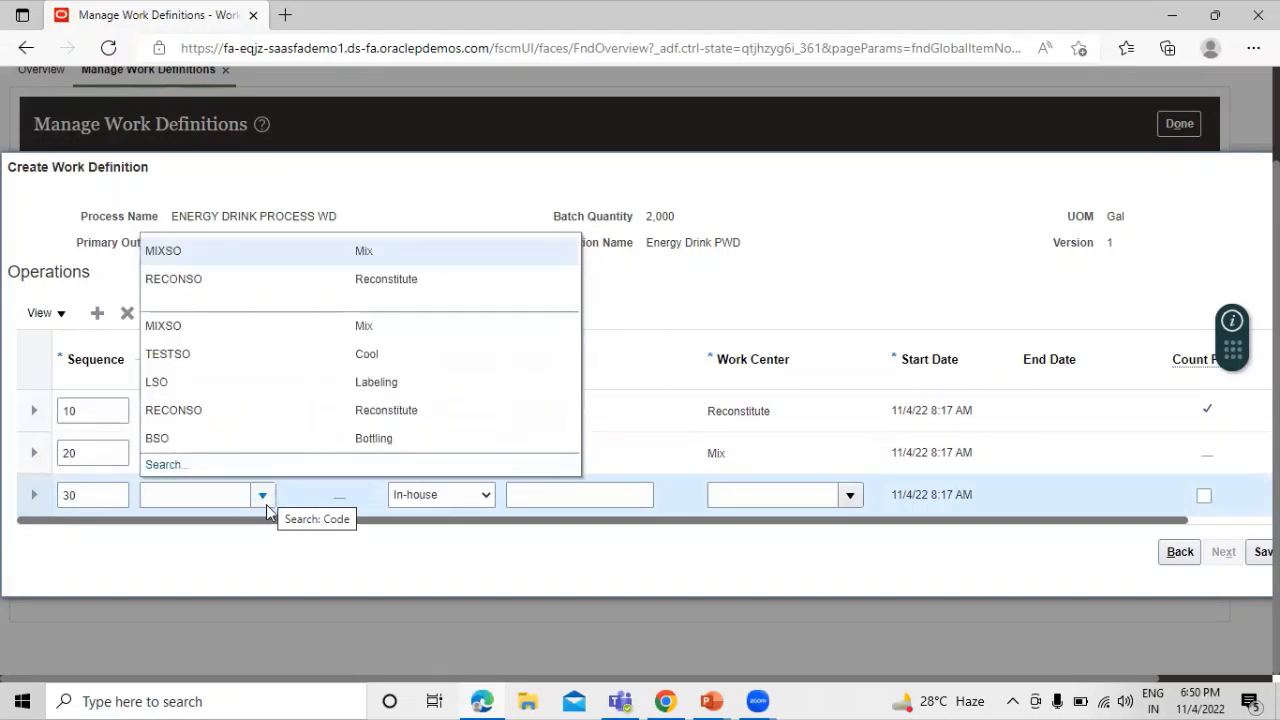
click(200, 356)
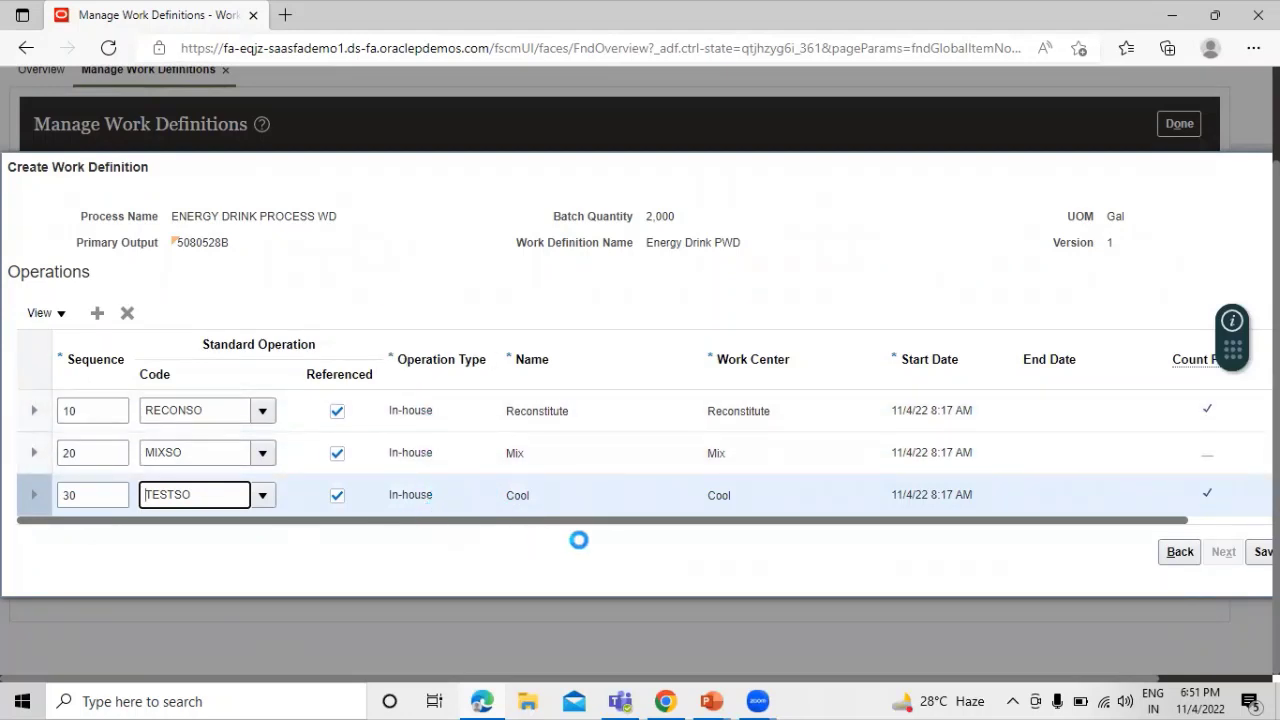
drag(643, 527, 440, 549)
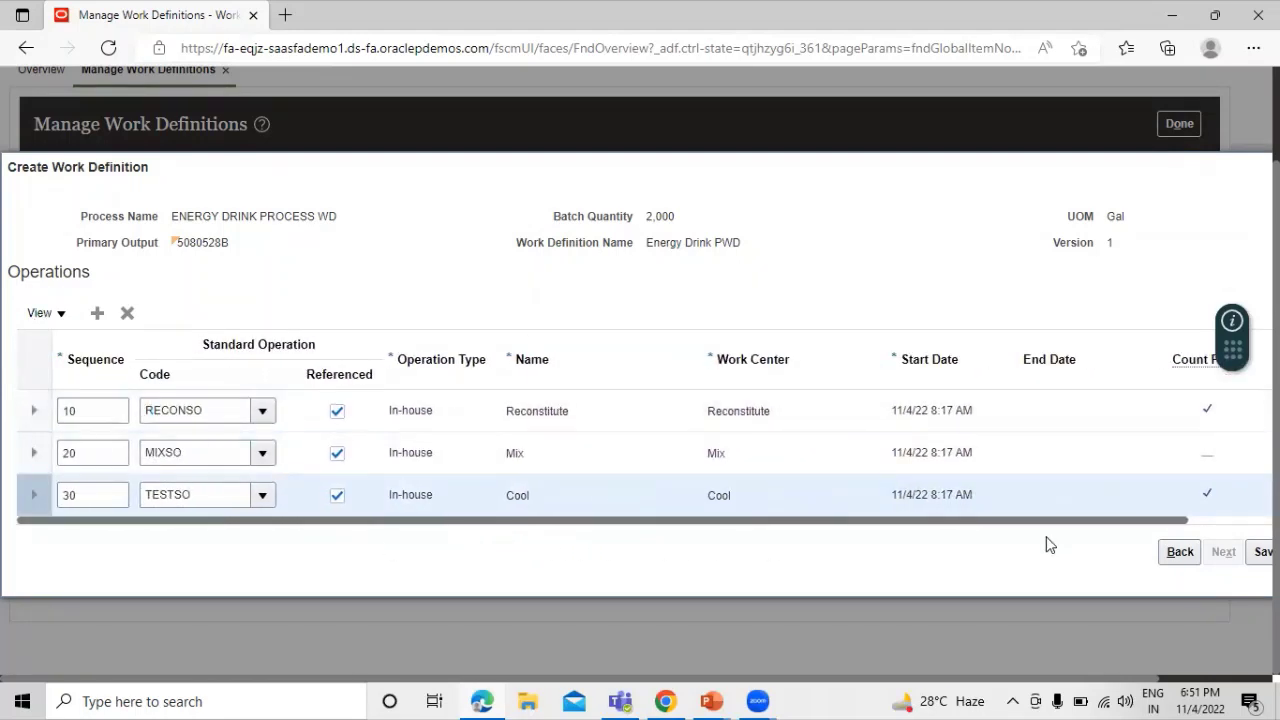
Step: Save the new work definition with its operations and open it for detailed editing
scroll(1080, 525, right, 2)
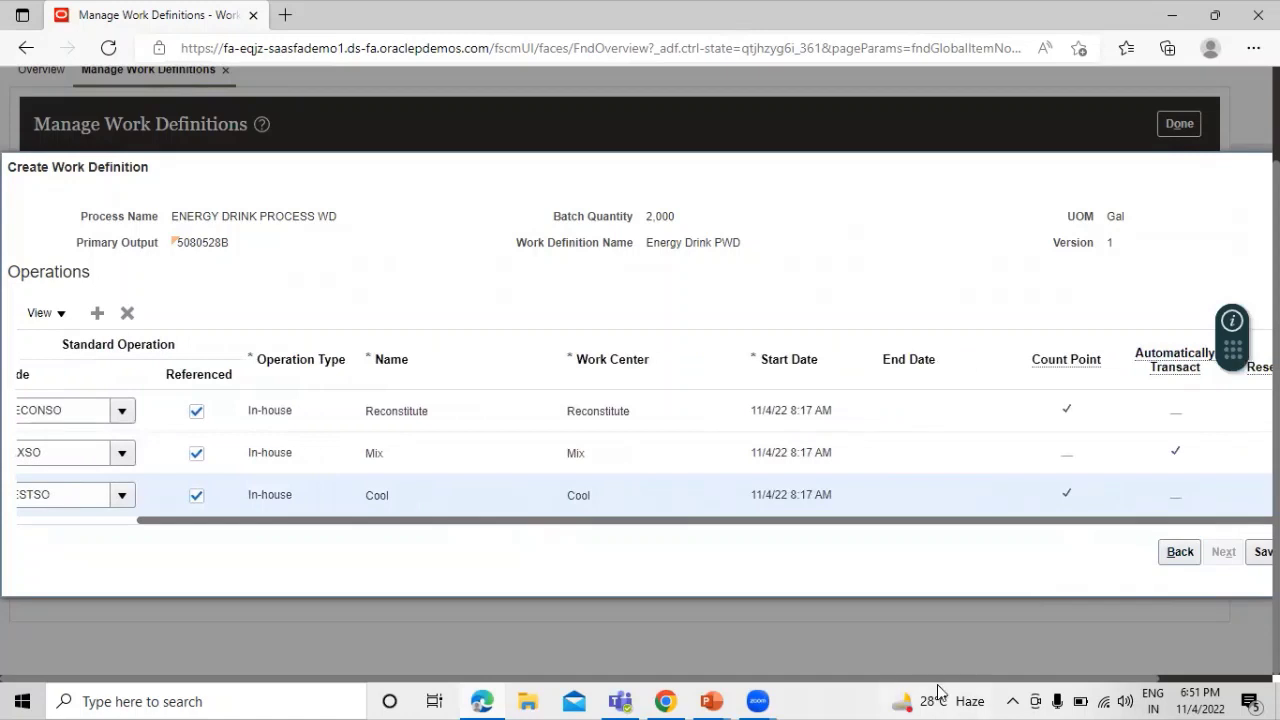
scroll(1060, 600, right, 2)
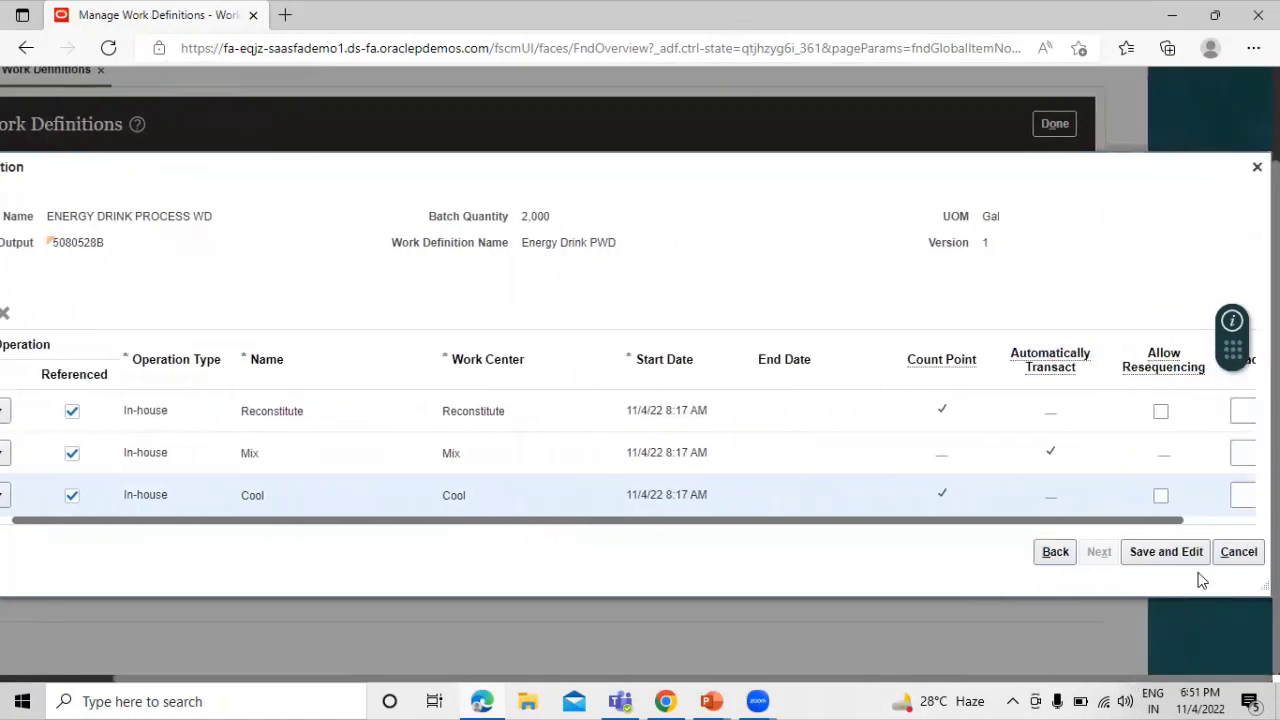
click(1166, 552)
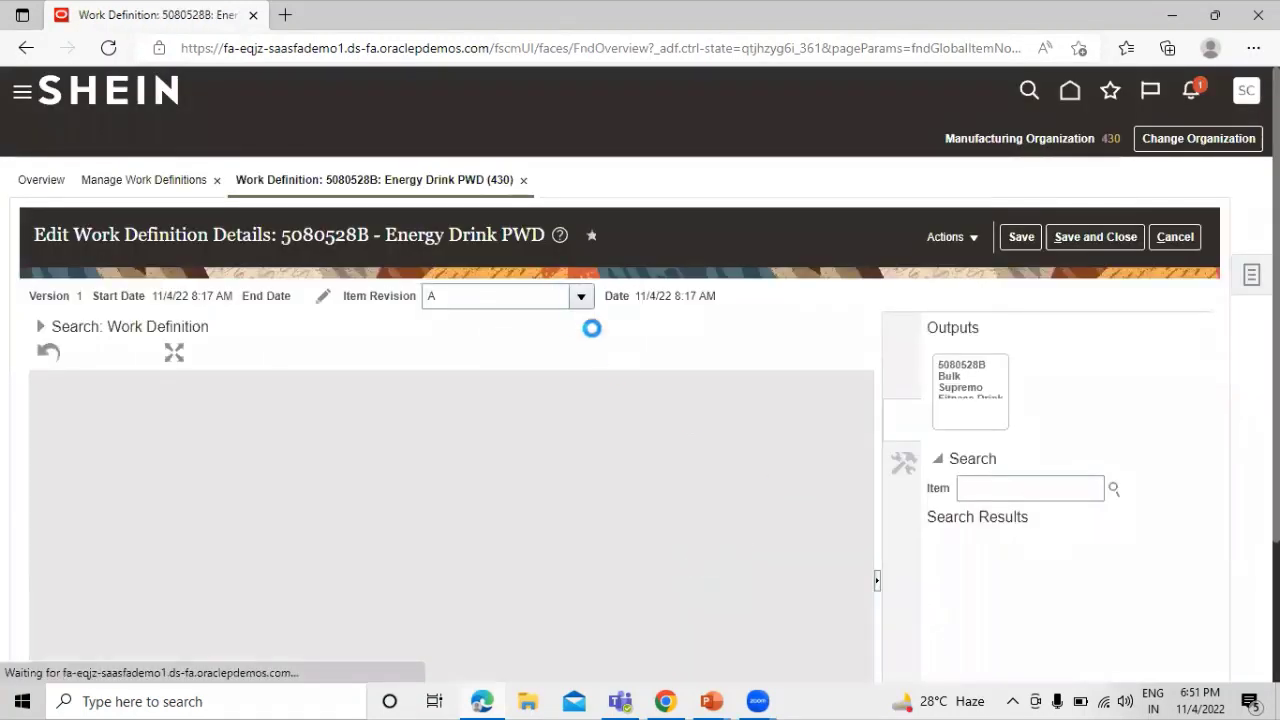
Step: Examine the resources assigned to the Reconstitute, Mix and Cool operations in the work definition diagram
scroll(574, 331, down, 2)
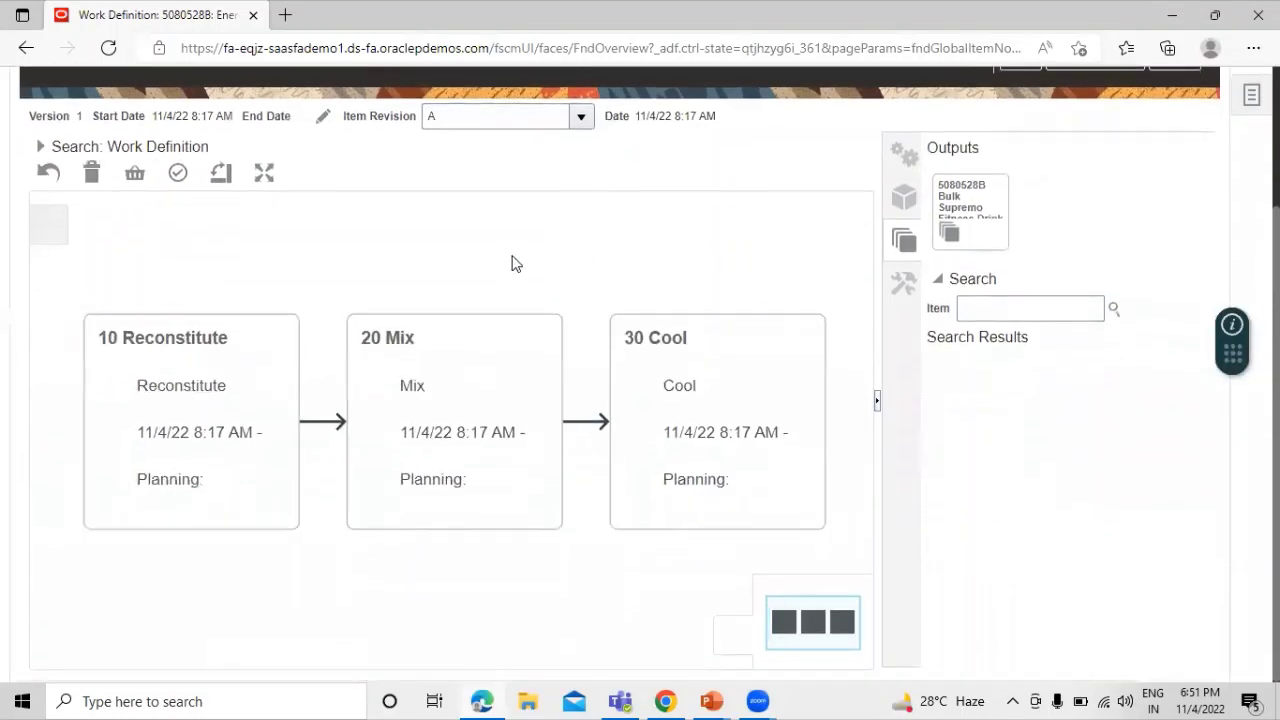
scroll(903, 410, up, 2)
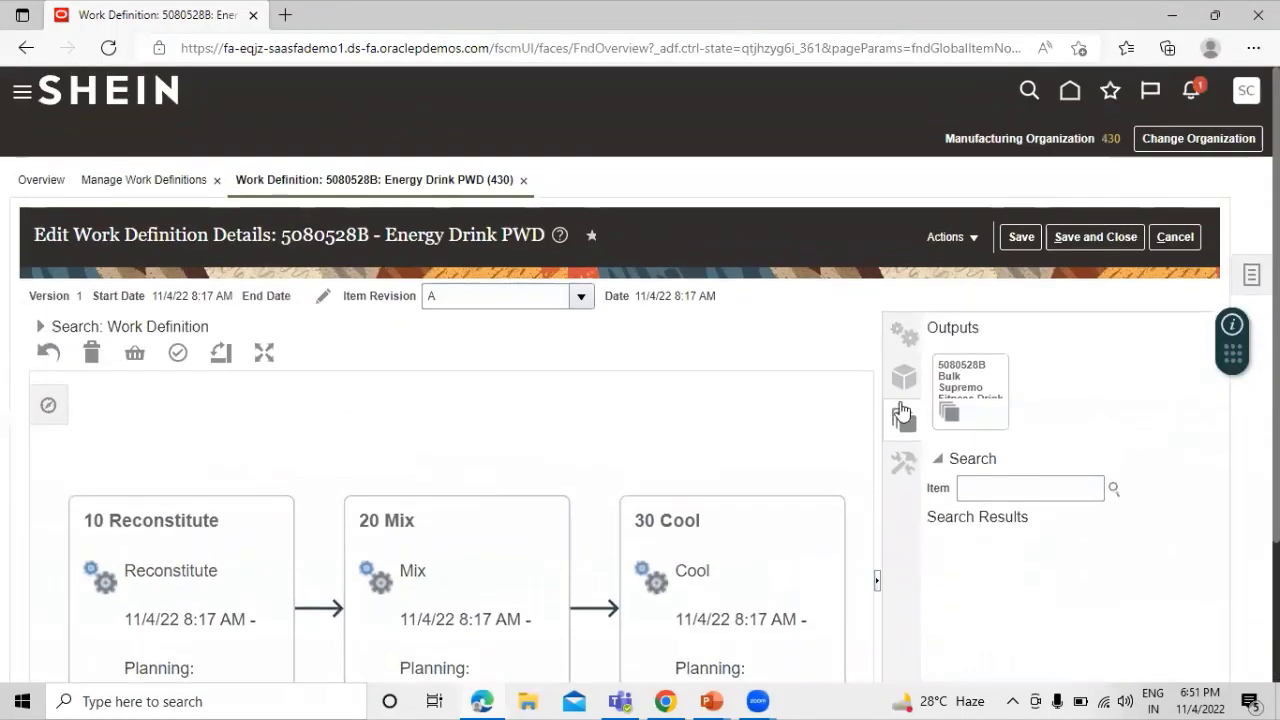
scroll(740, 389, down, 1)
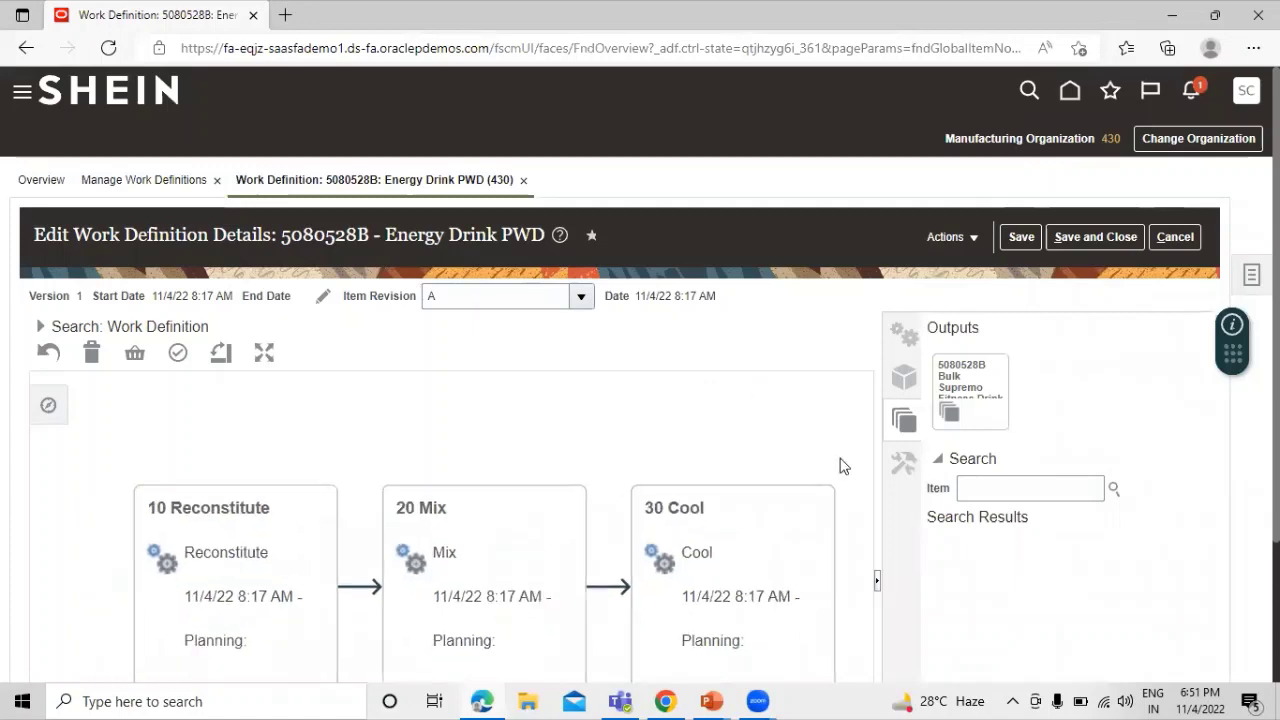
scroll(1003, 534, down, 2)
click(306, 372)
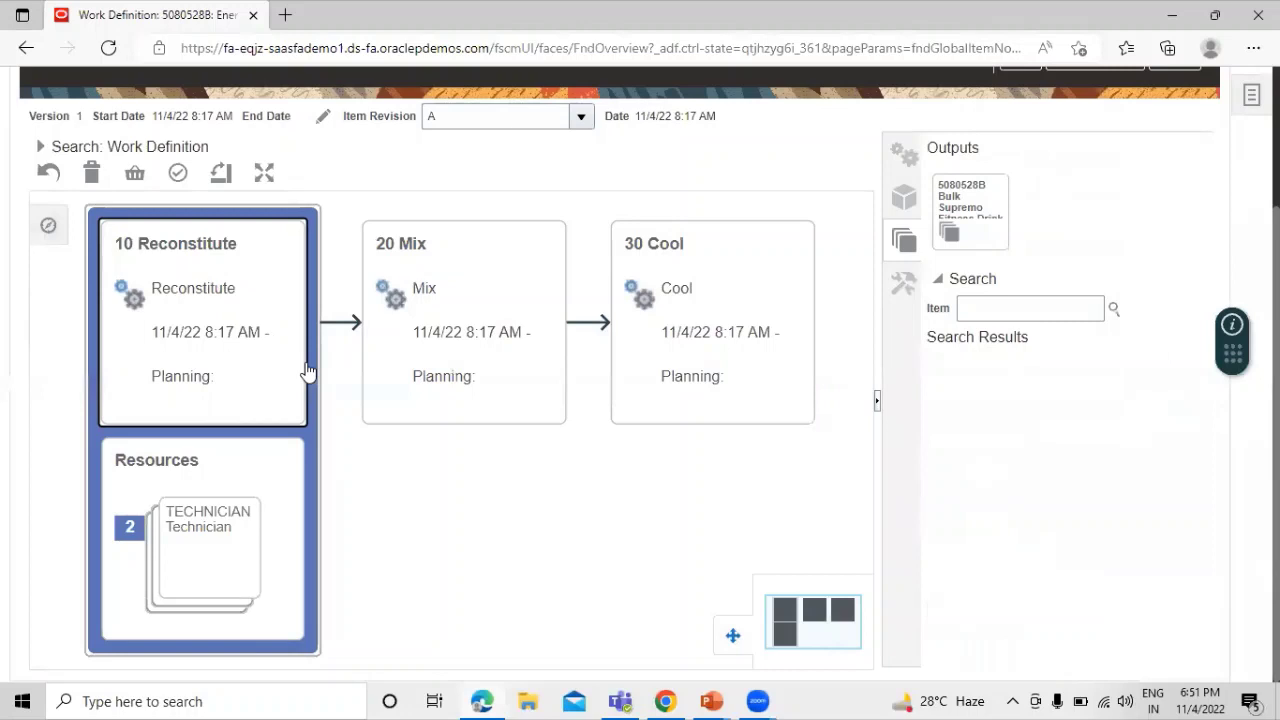
click(250, 474)
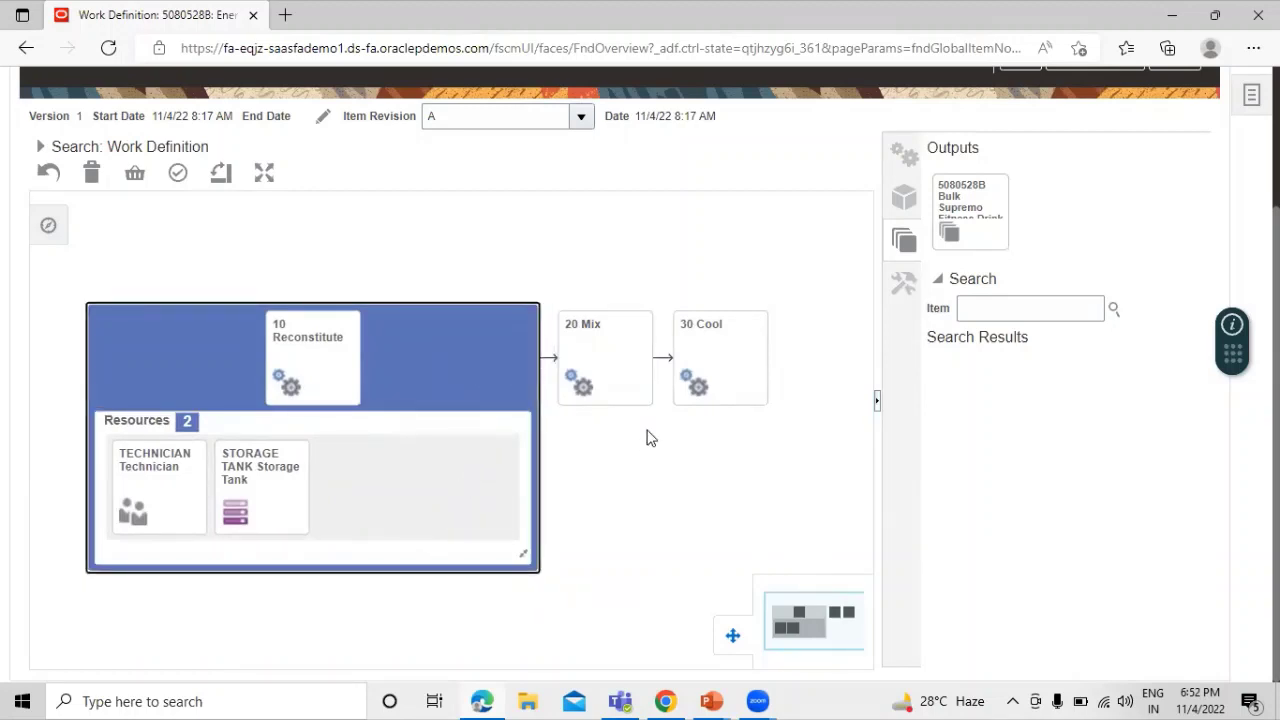
click(643, 377)
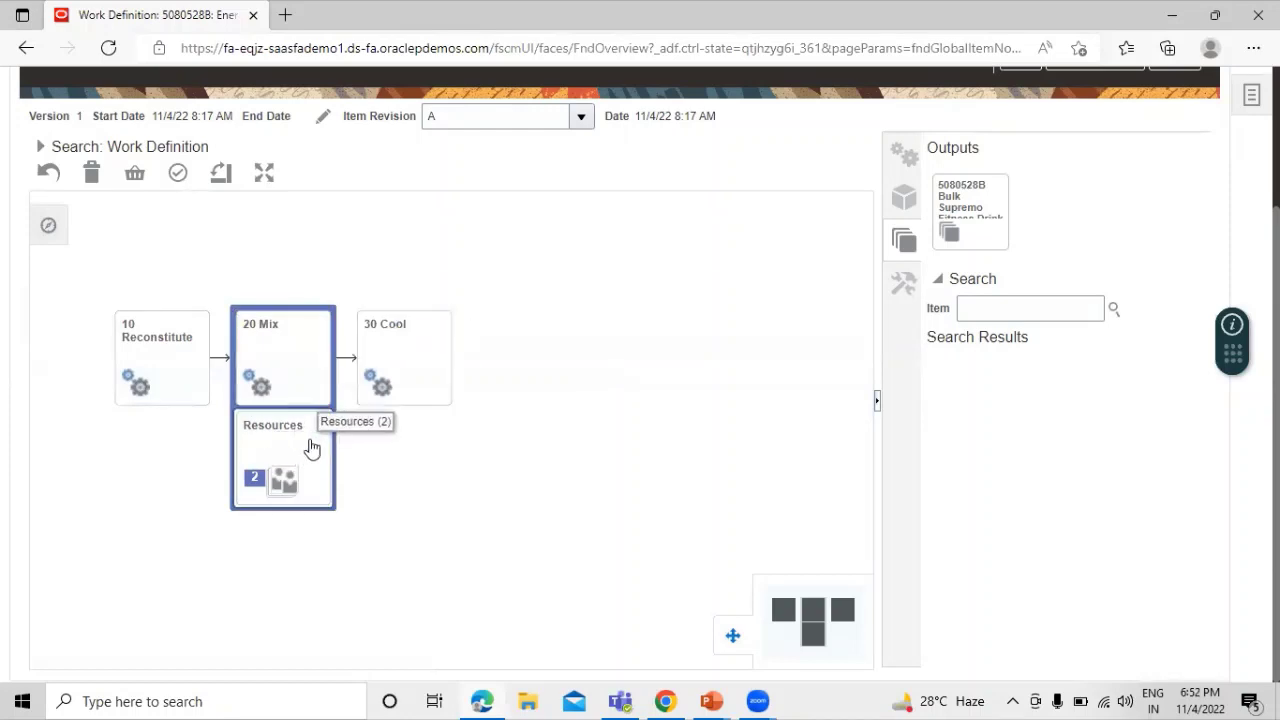
click(308, 447)
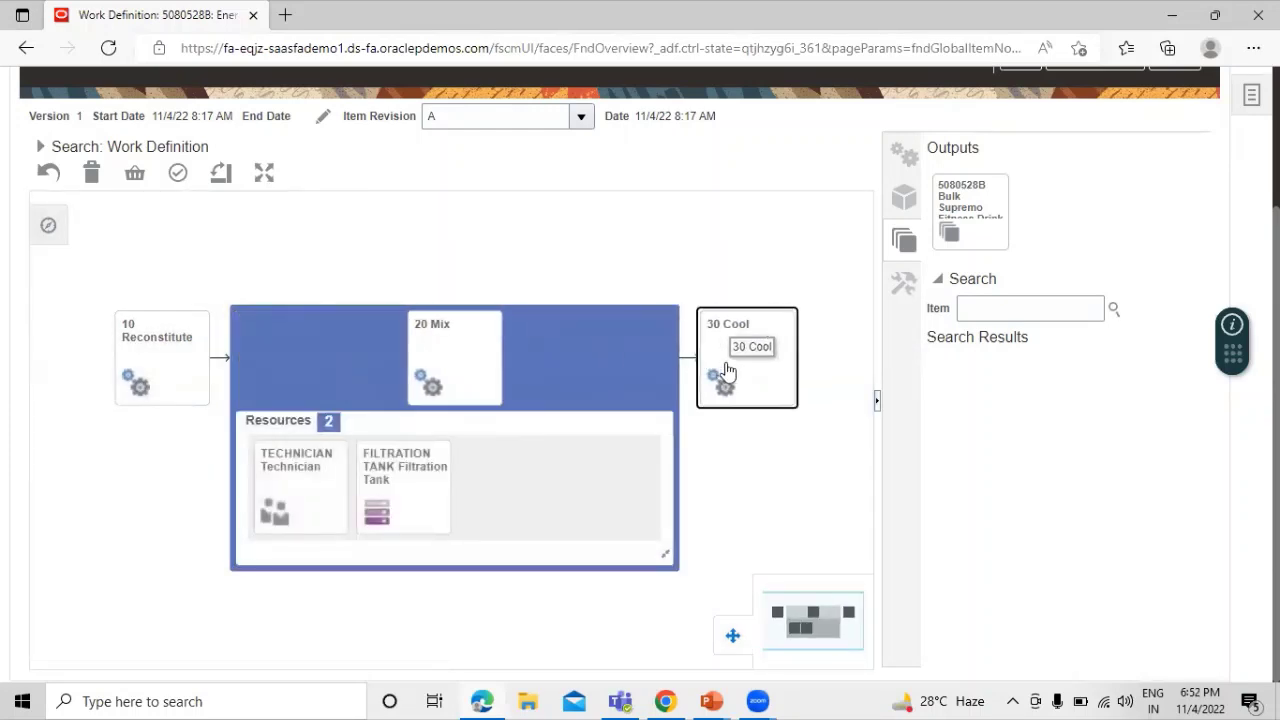
click(762, 352)
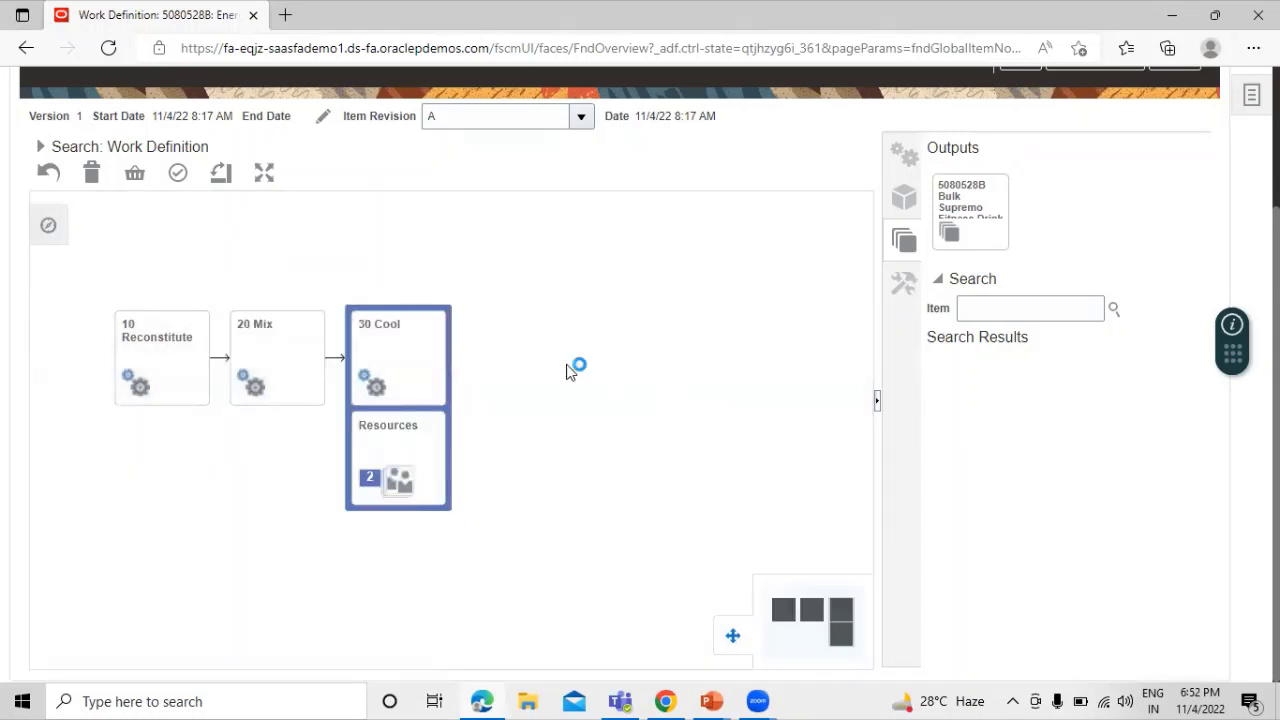
click(423, 447)
click(884, 171)
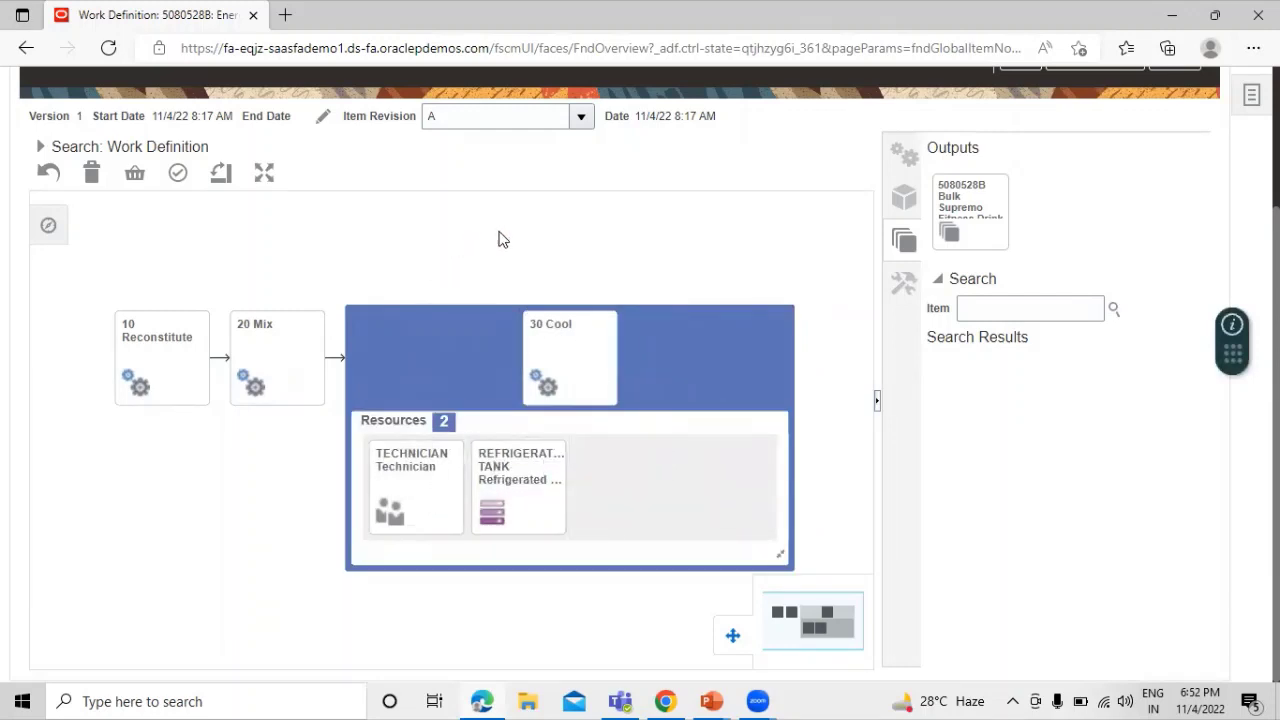
click(178, 366)
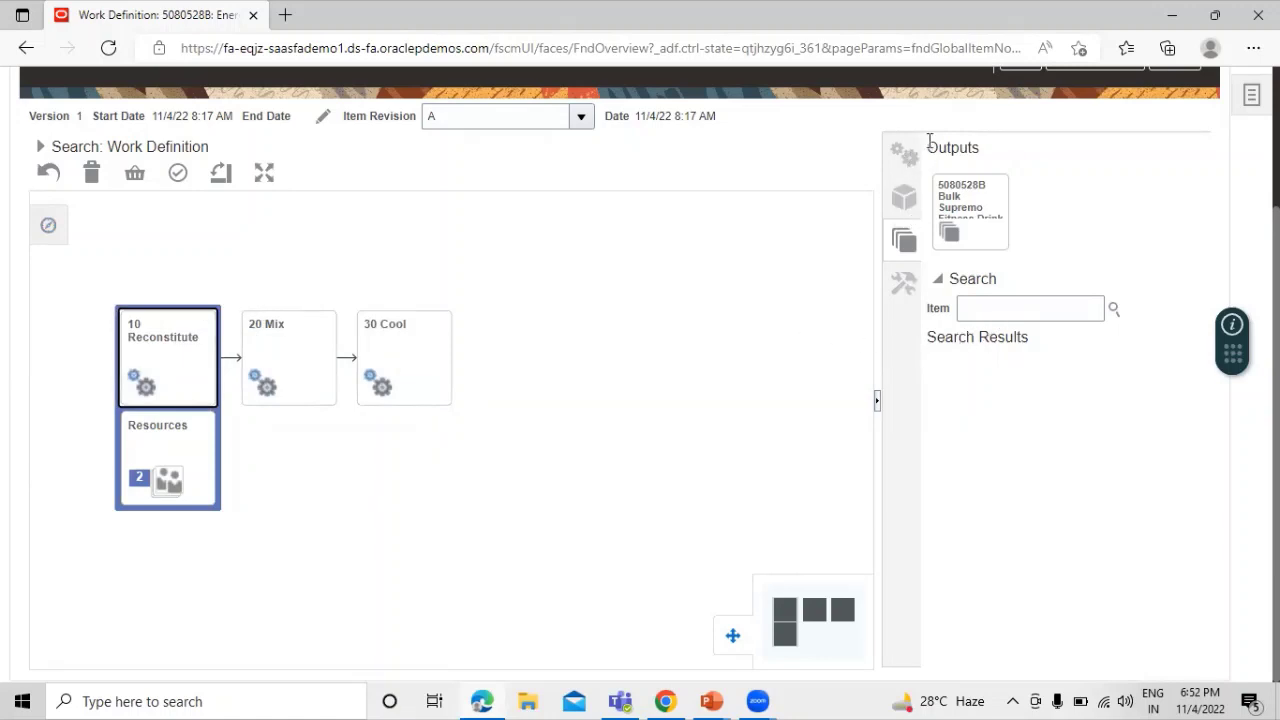
click(905, 199)
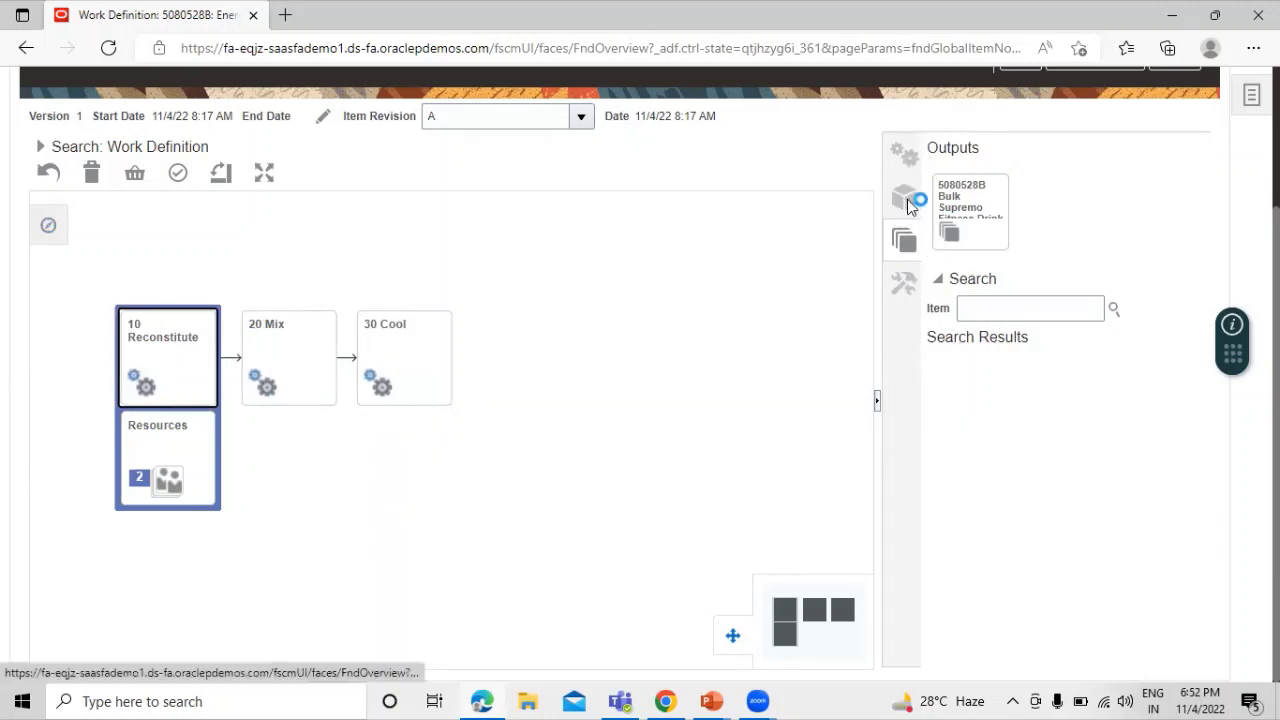
click(991, 208)
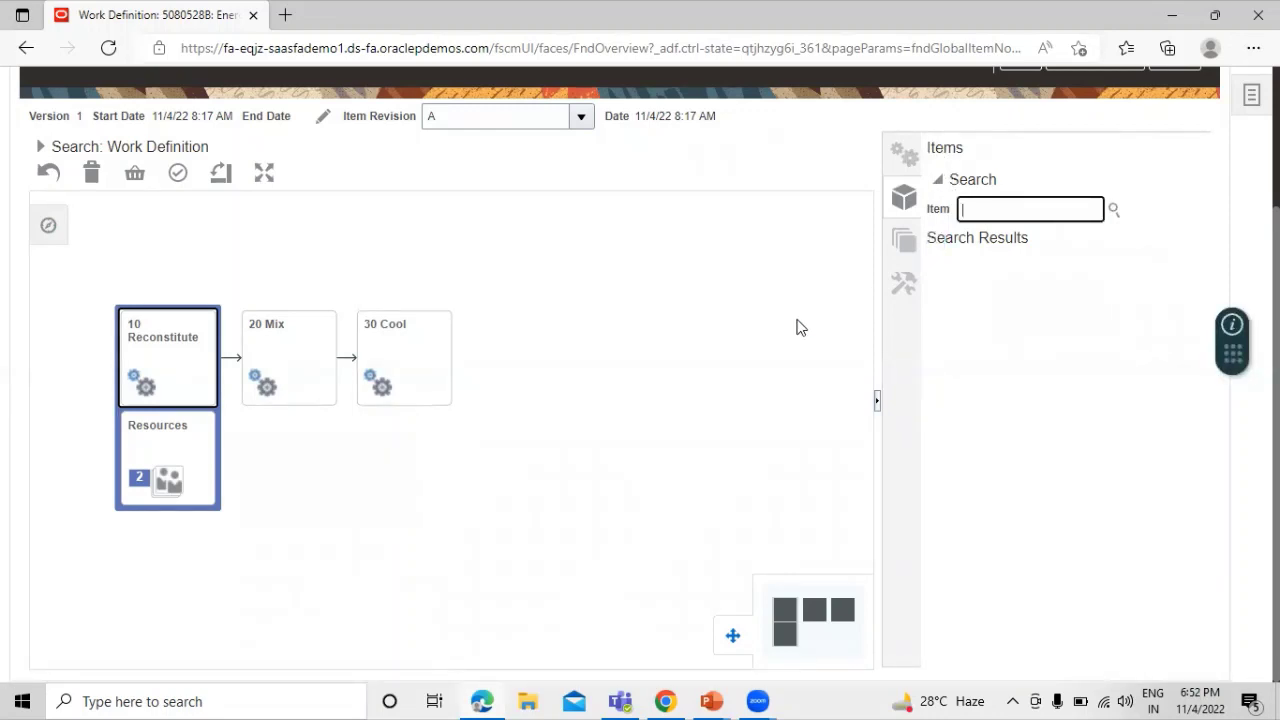
text(1010508065JC)
click(1114, 209)
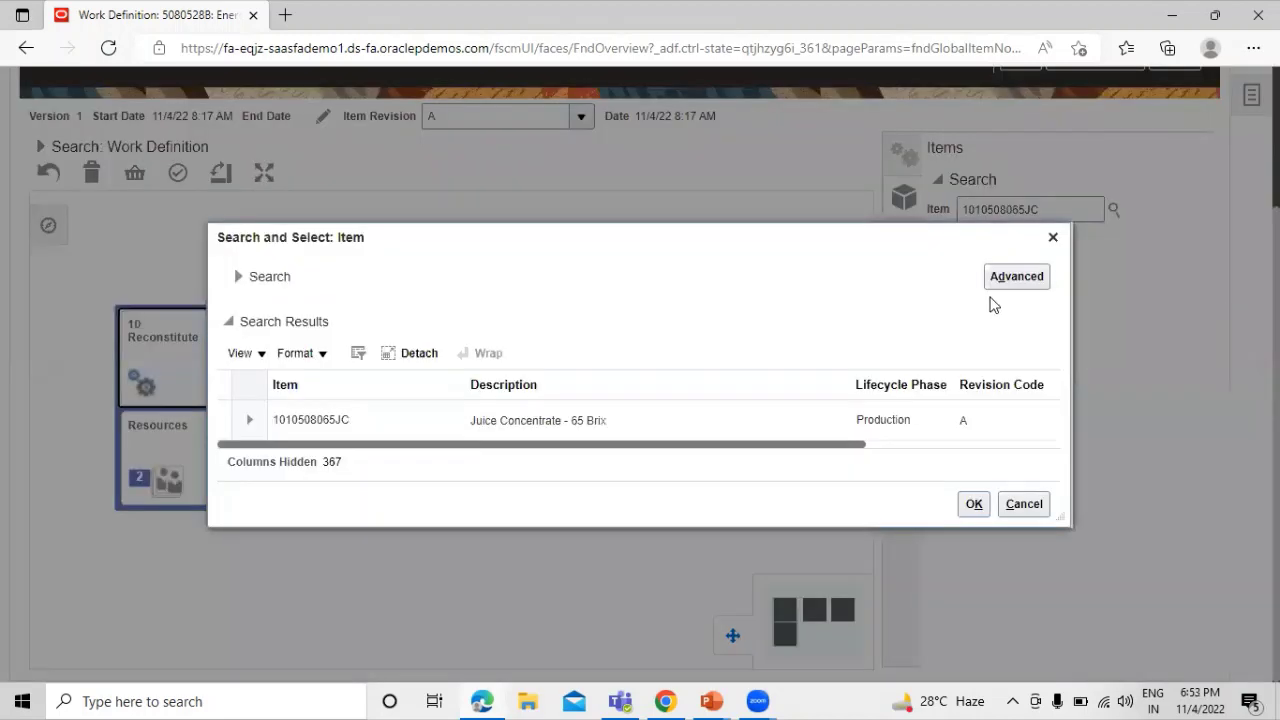
click(375, 418)
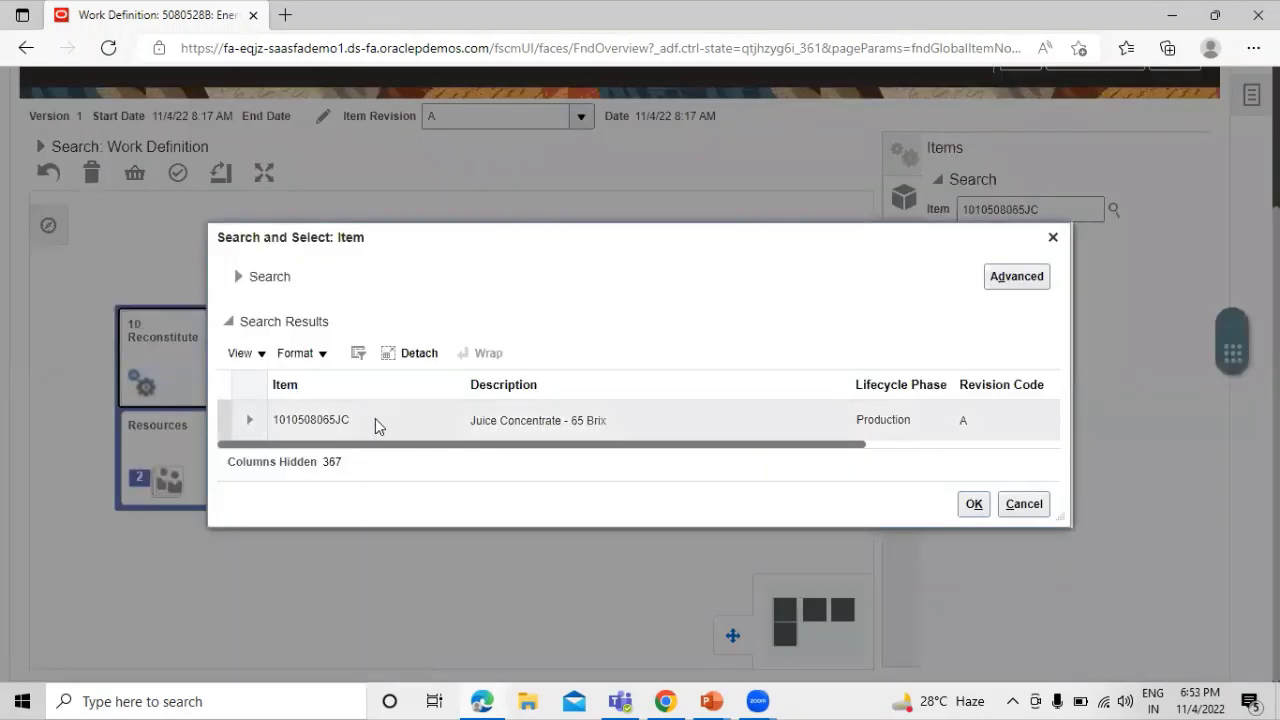
click(971, 504)
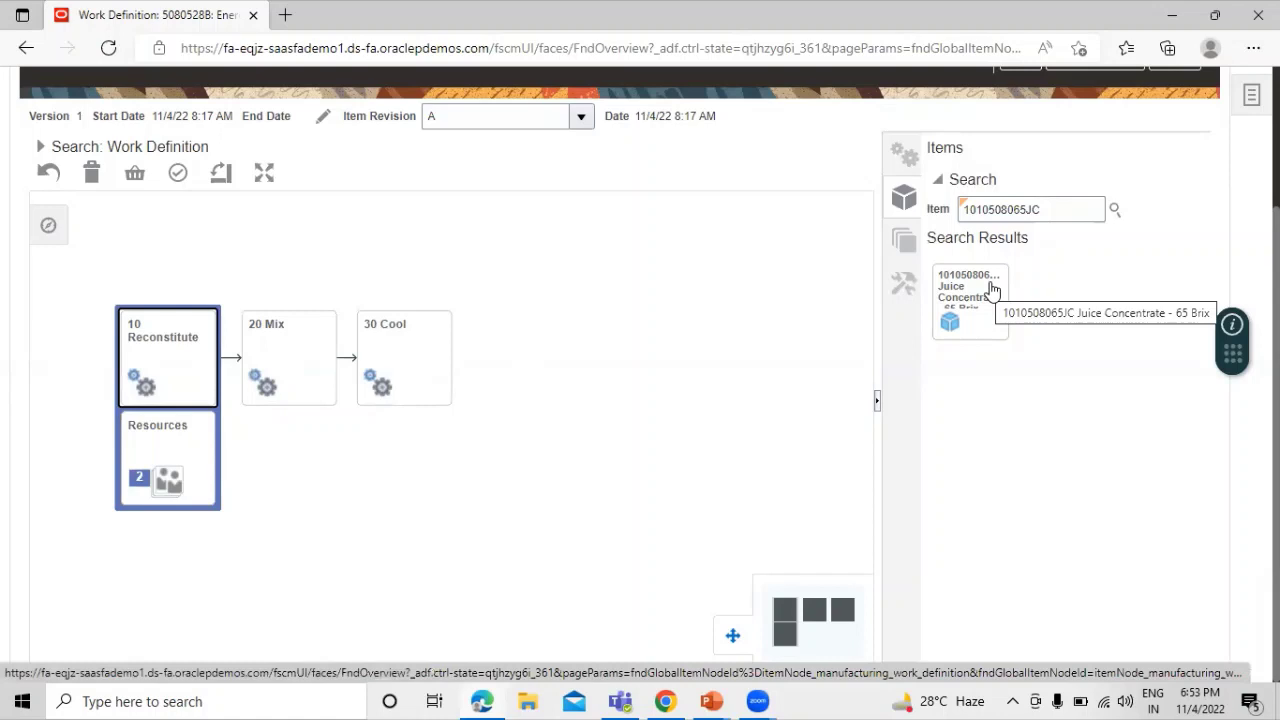
drag(991, 290, 172, 339)
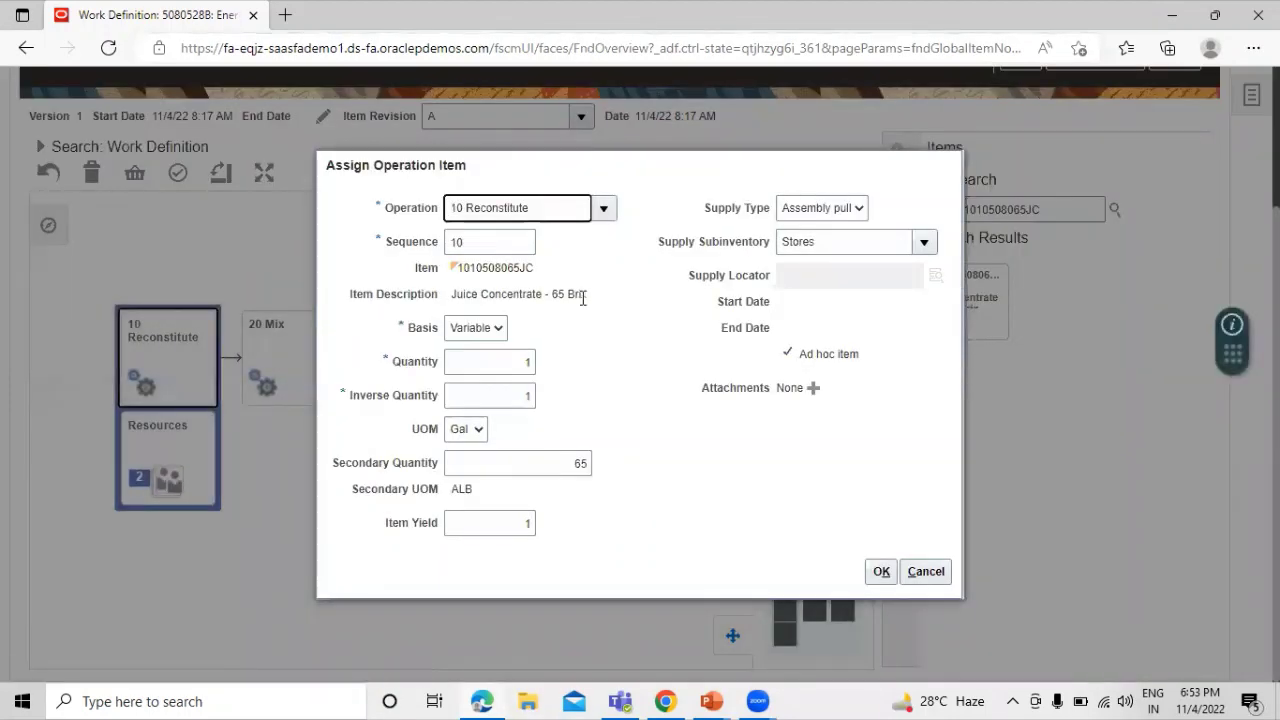
click(530, 362)
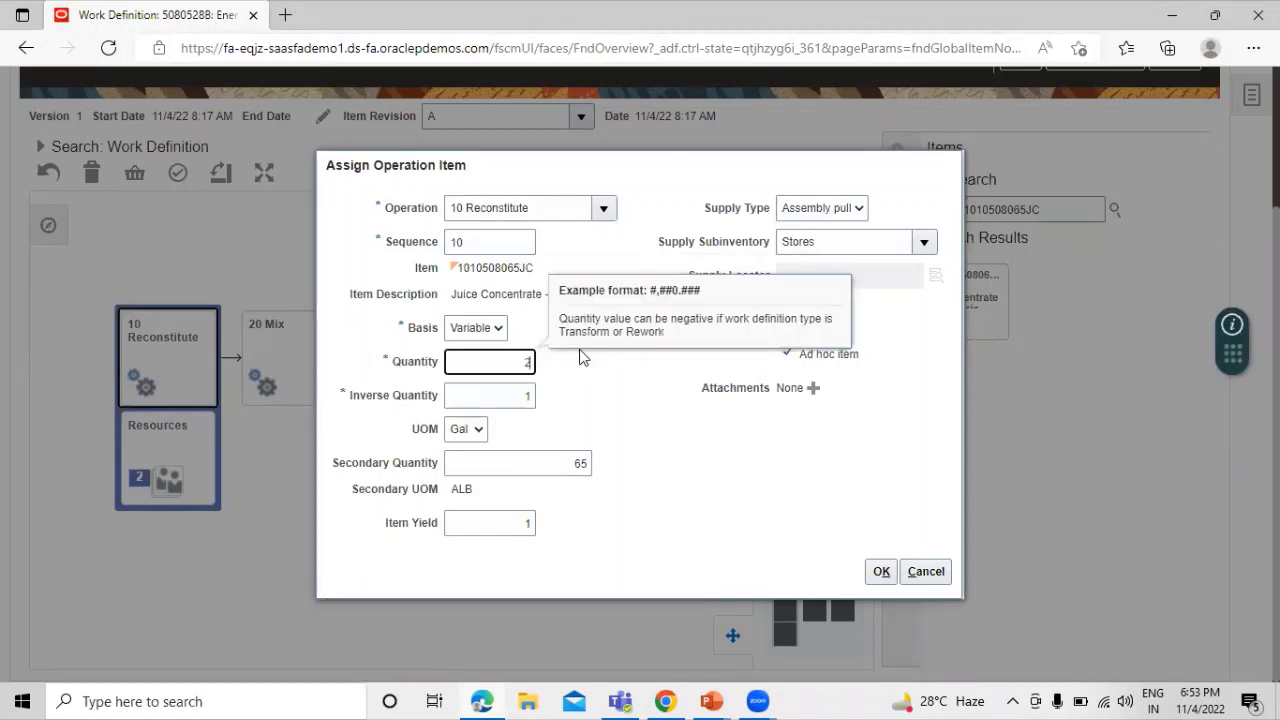
click(596, 402)
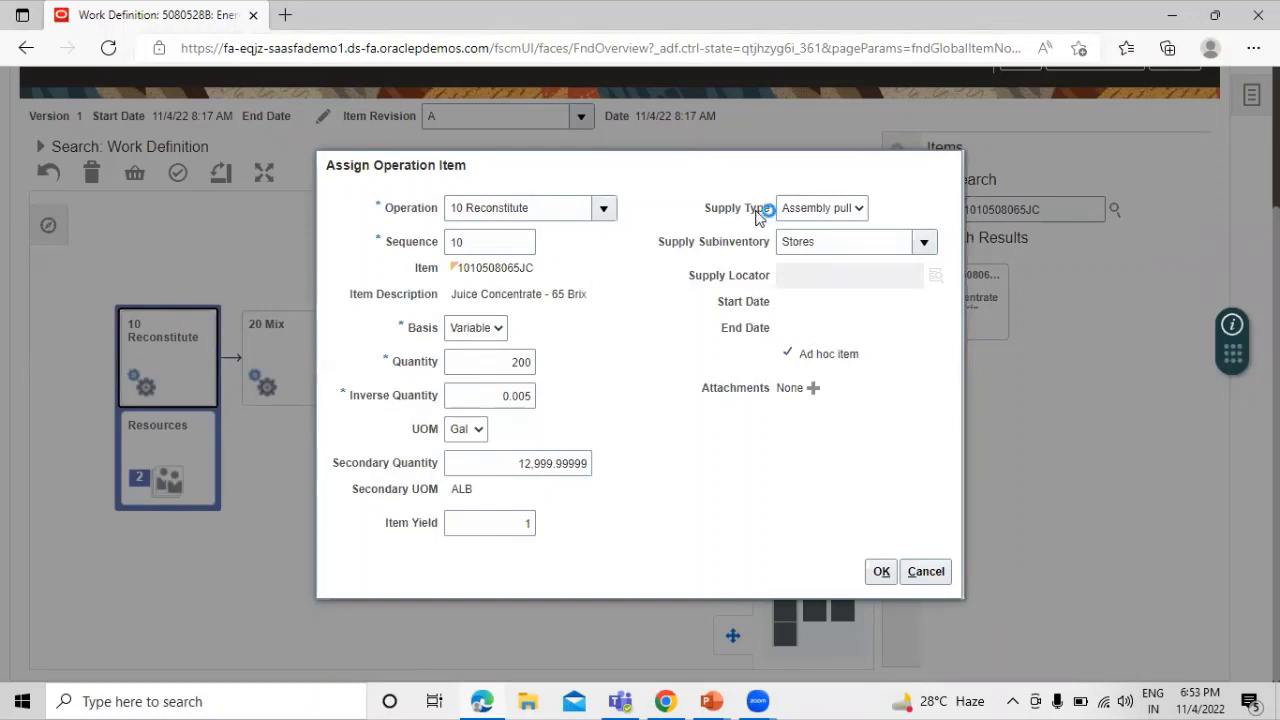
click(847, 210)
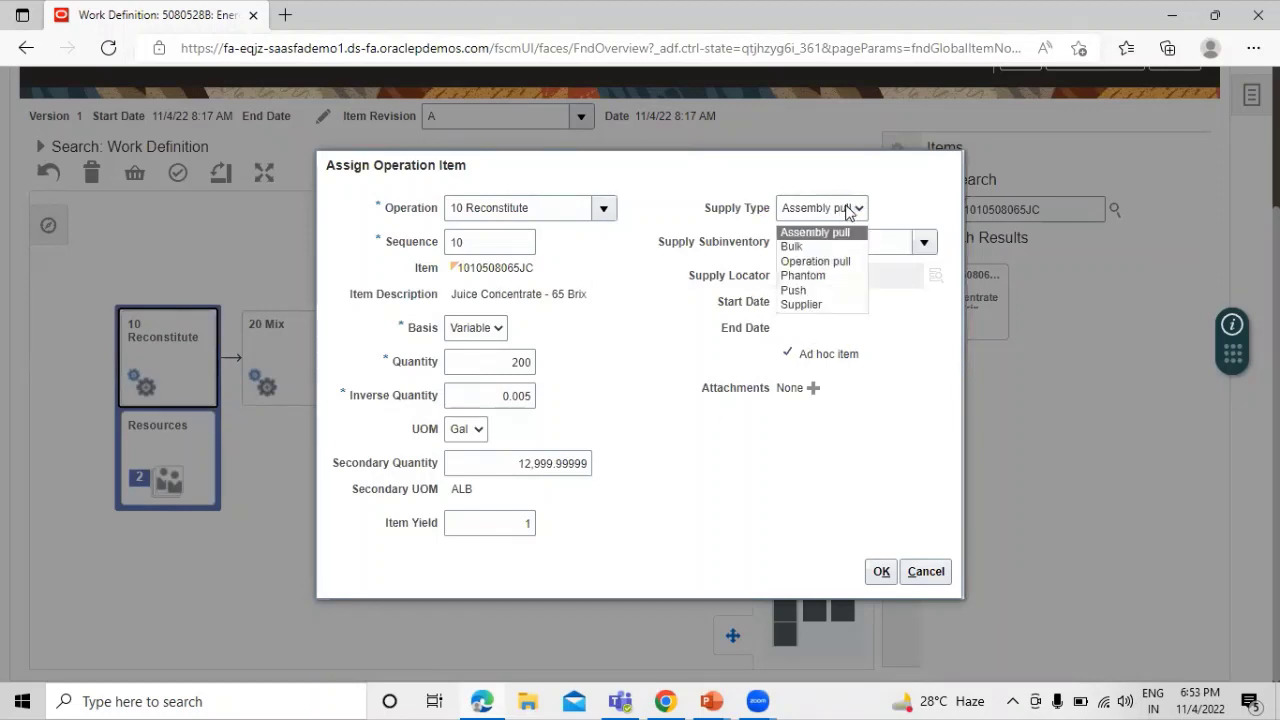
click(821, 288)
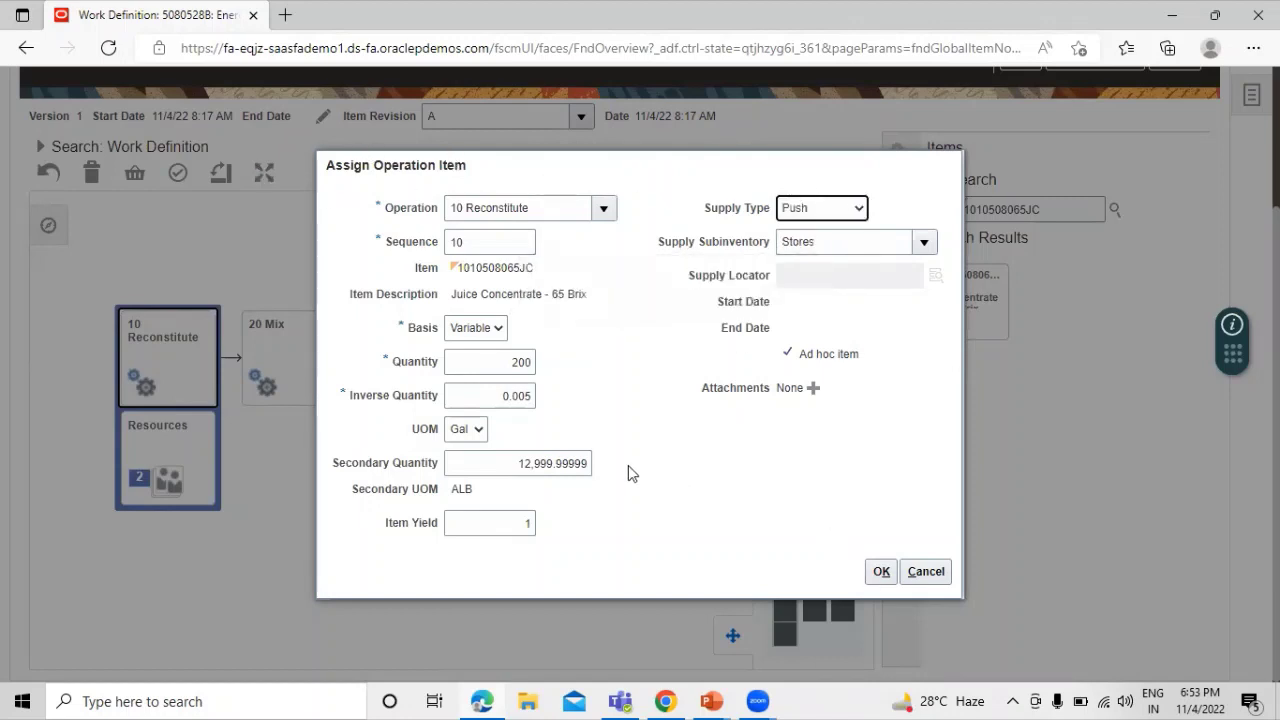
click(881, 572)
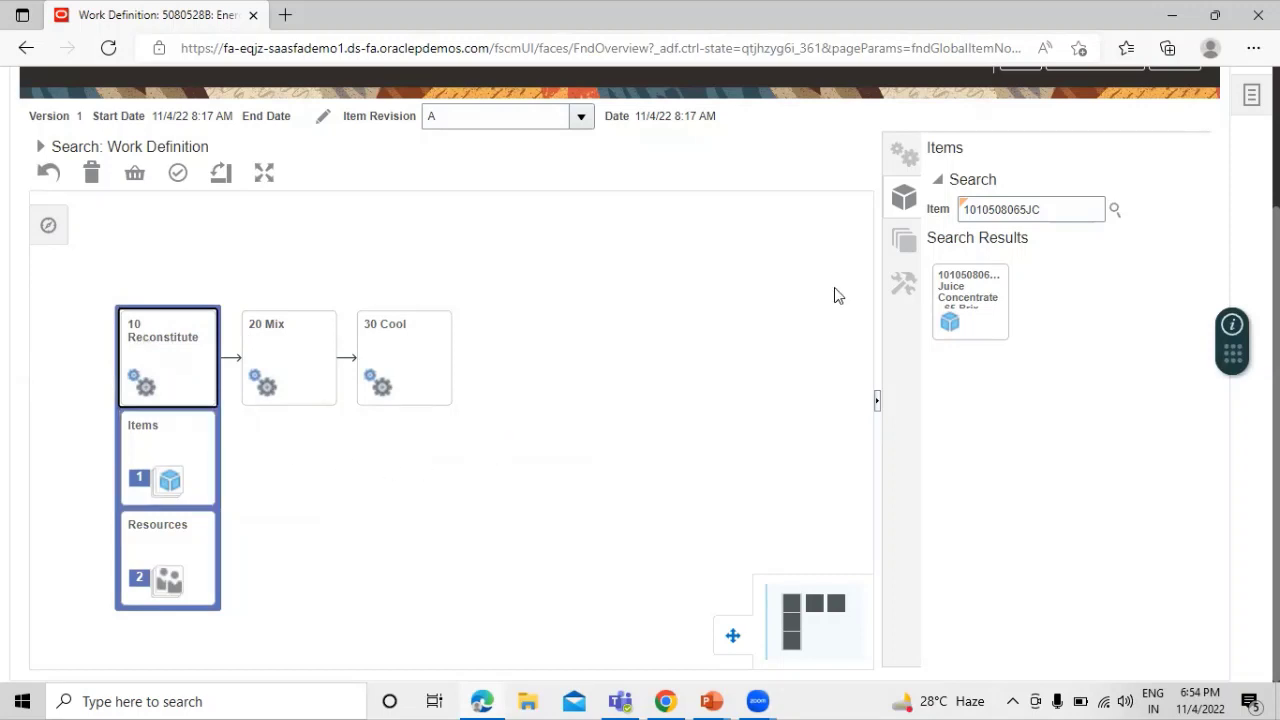
Step: Find item 5077462W (Filtered Water) and start assigning it to operation 10 Reconstitute
double_click(1065, 210)
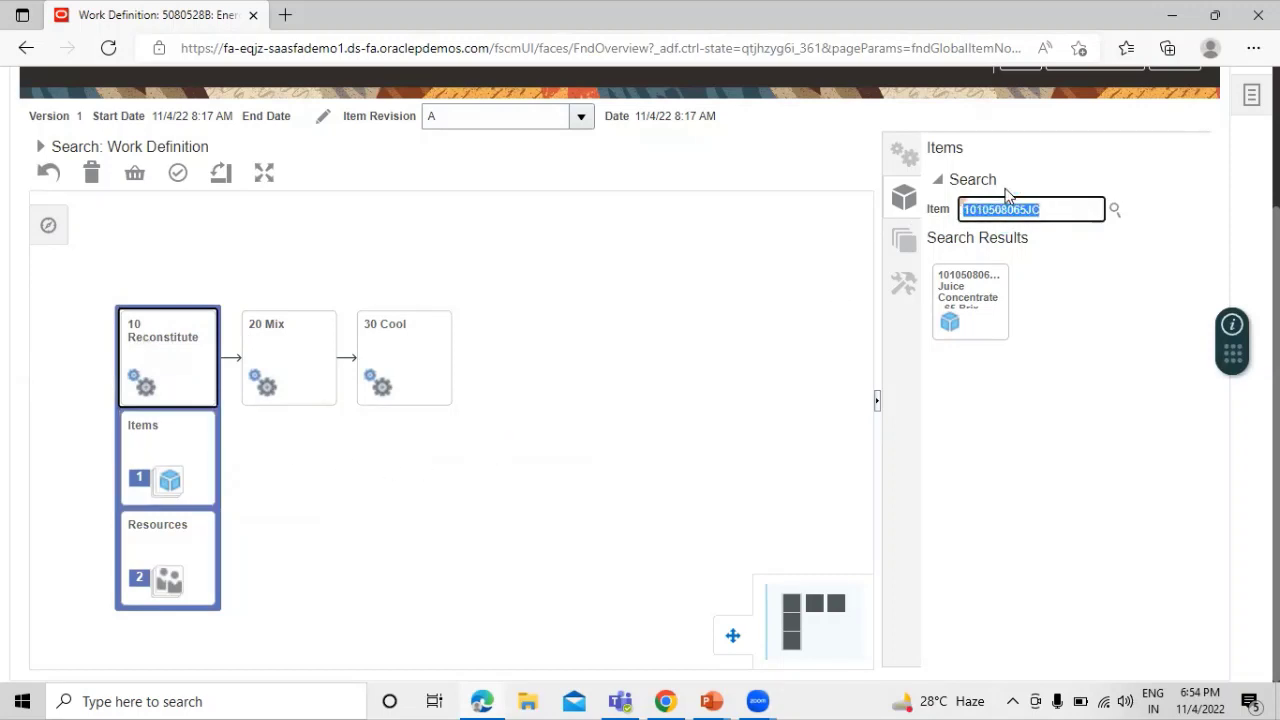
key(BackSpace)
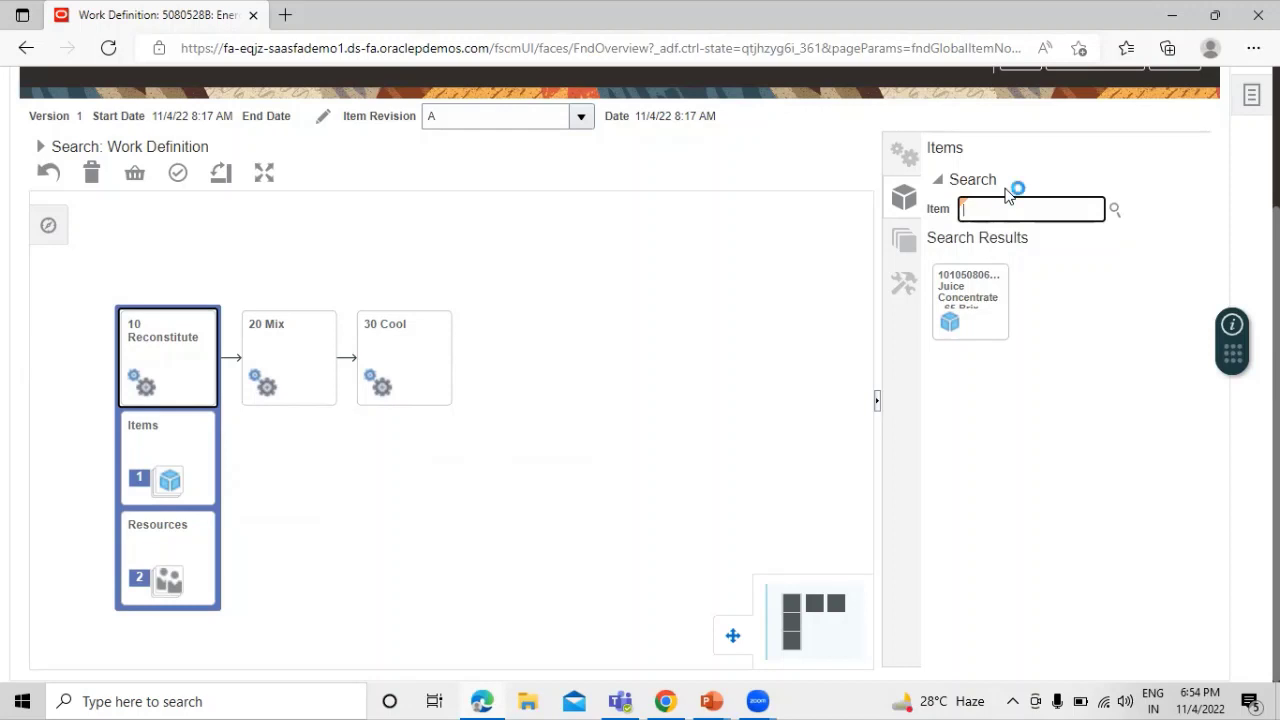
text(5077462W)
click(1115, 210)
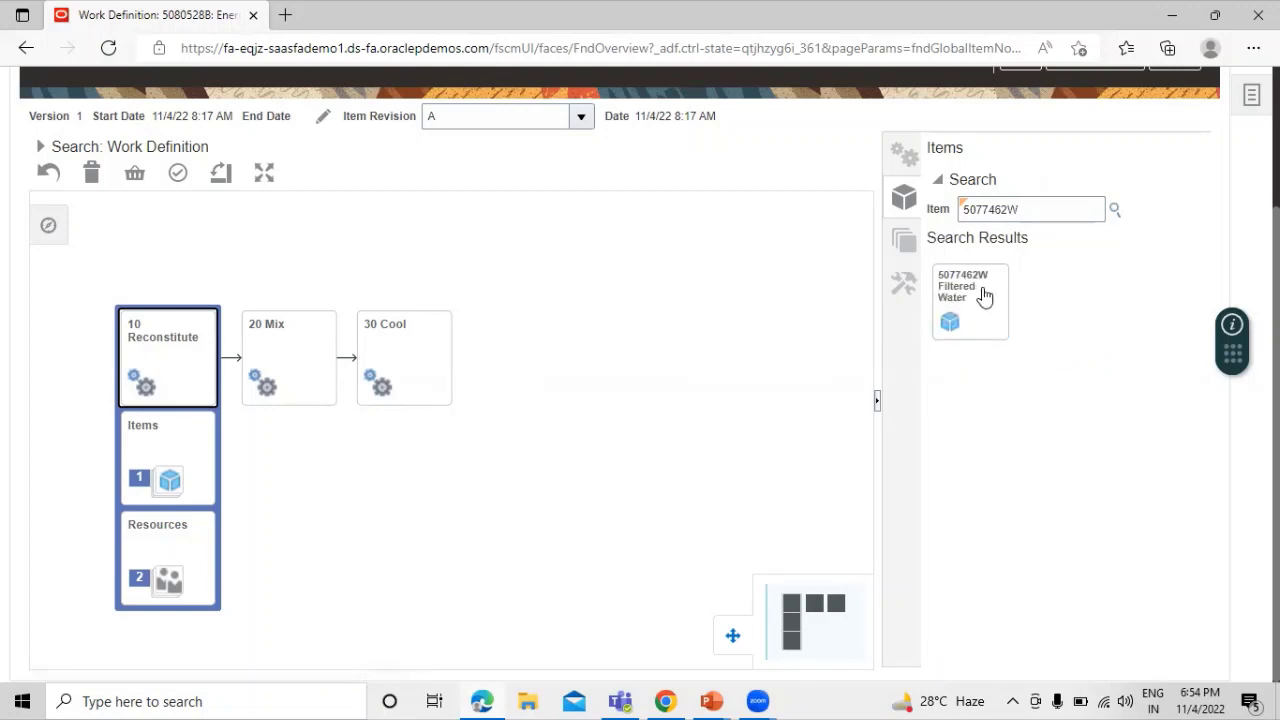
drag(985, 307, 172, 384)
drag(161, 341, 180, 500)
click(758, 357)
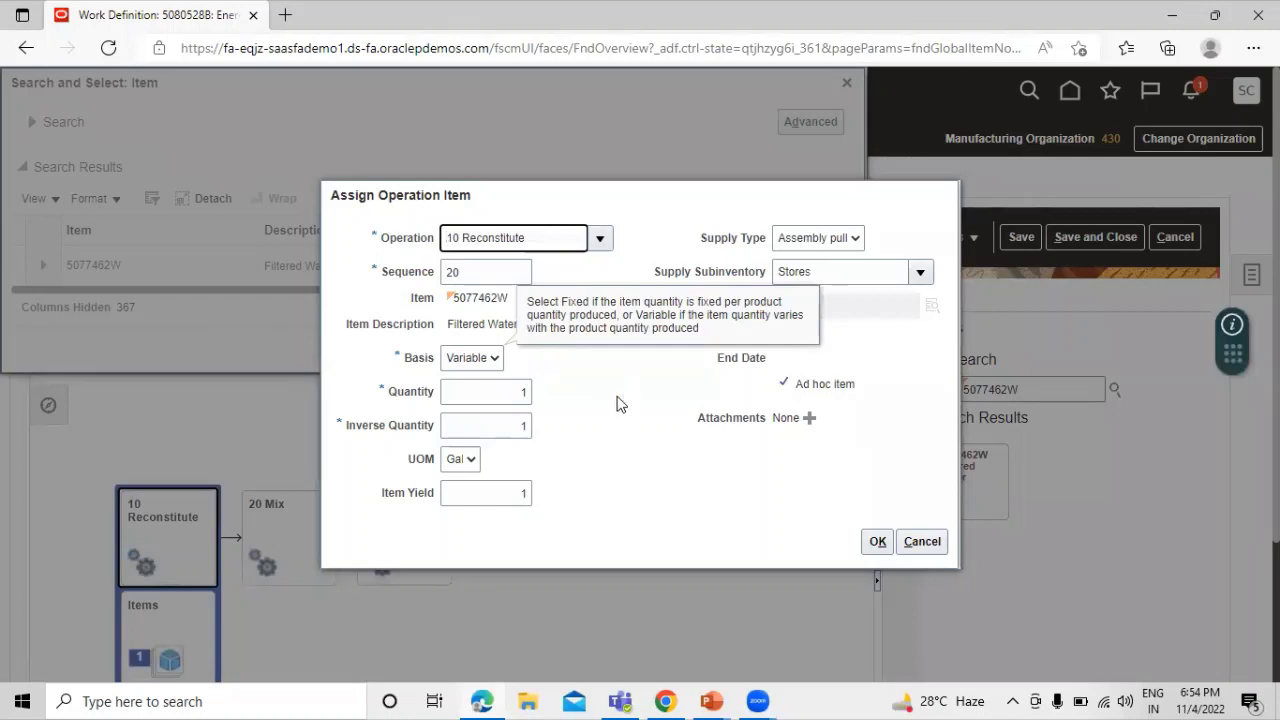
Step: Set the Filtered Water quantity to 1,400 and its supply type to Operation pull, and confirm the assignment
click(502, 389)
double_click(502, 389)
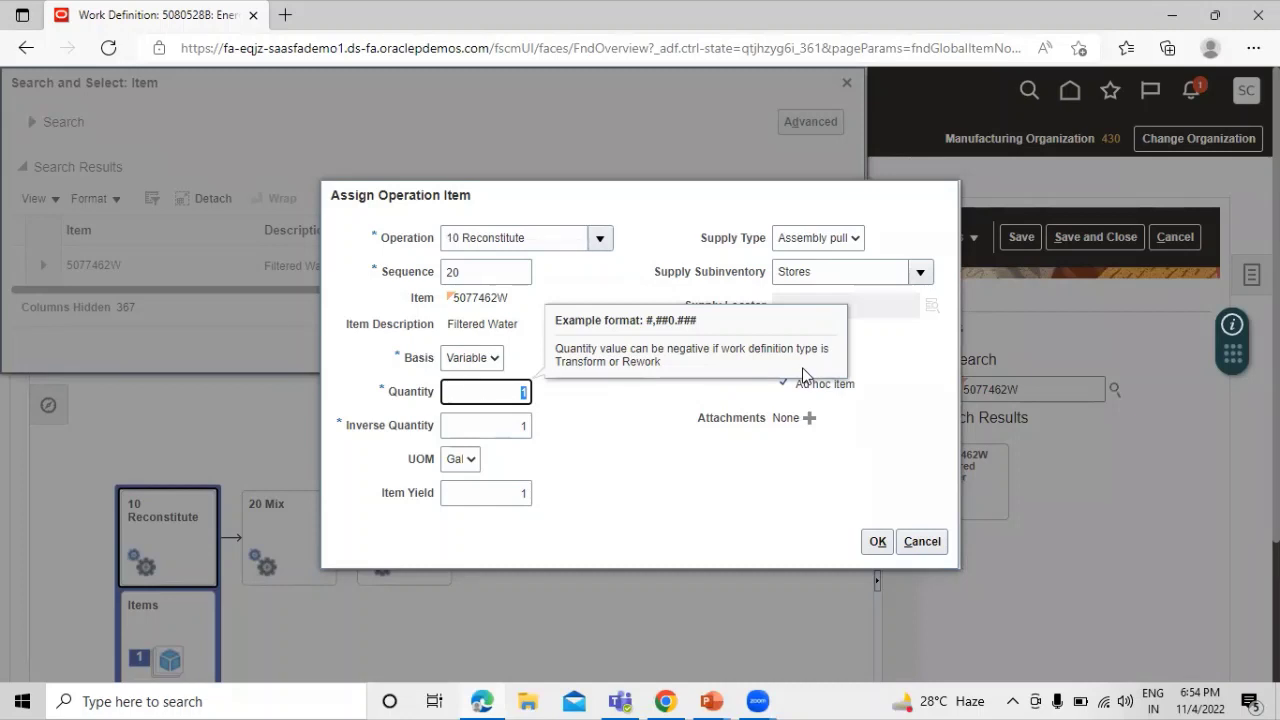
text(1400)
click(620, 452)
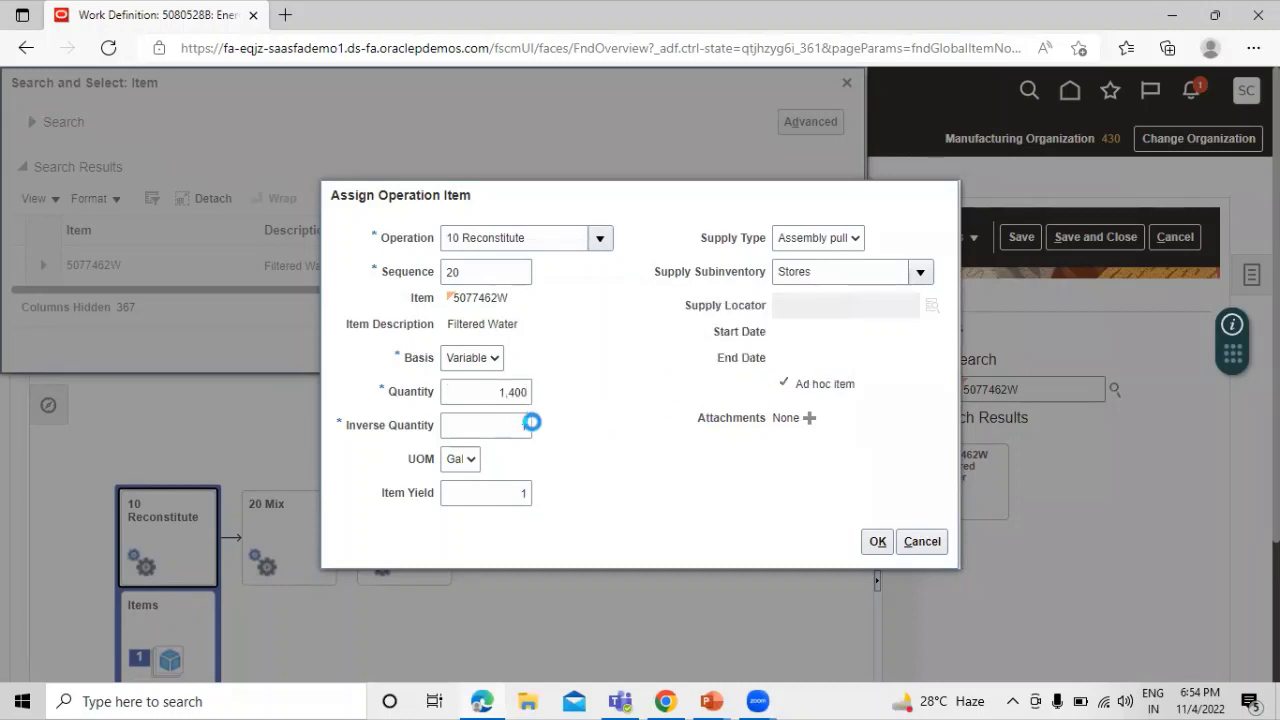
click(504, 424)
click(609, 477)
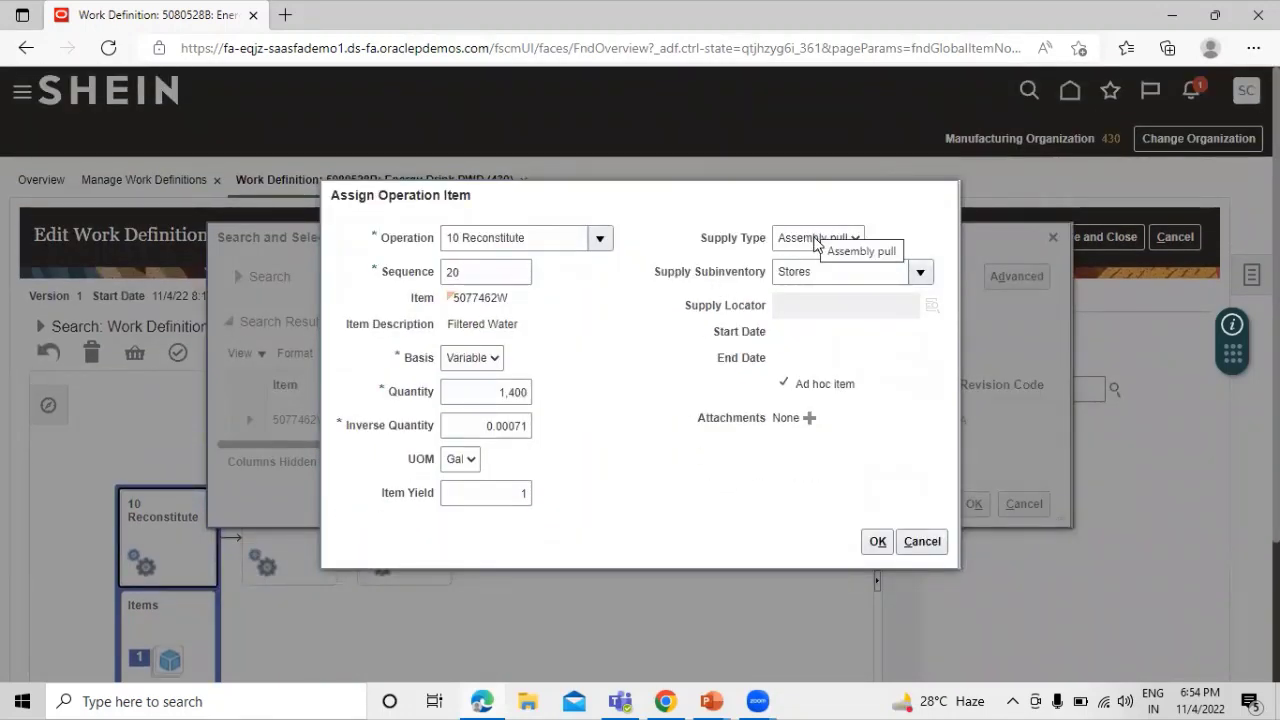
click(815, 240)
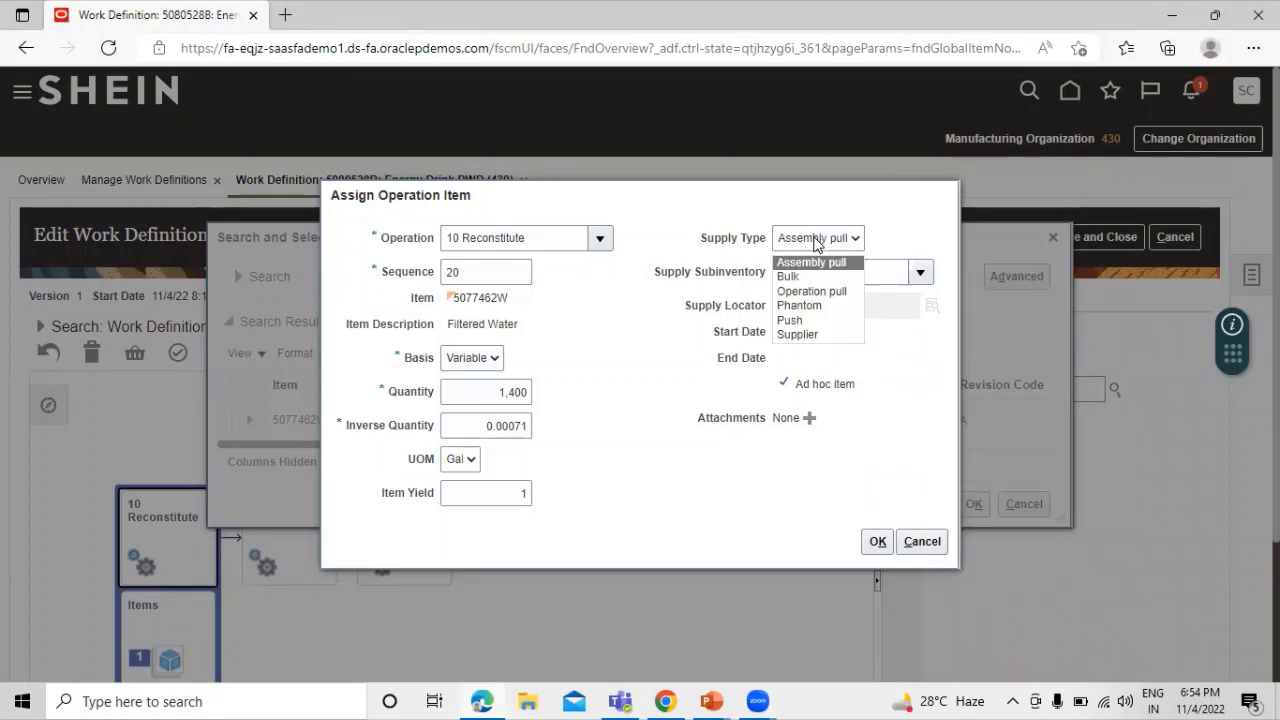
click(811, 291)
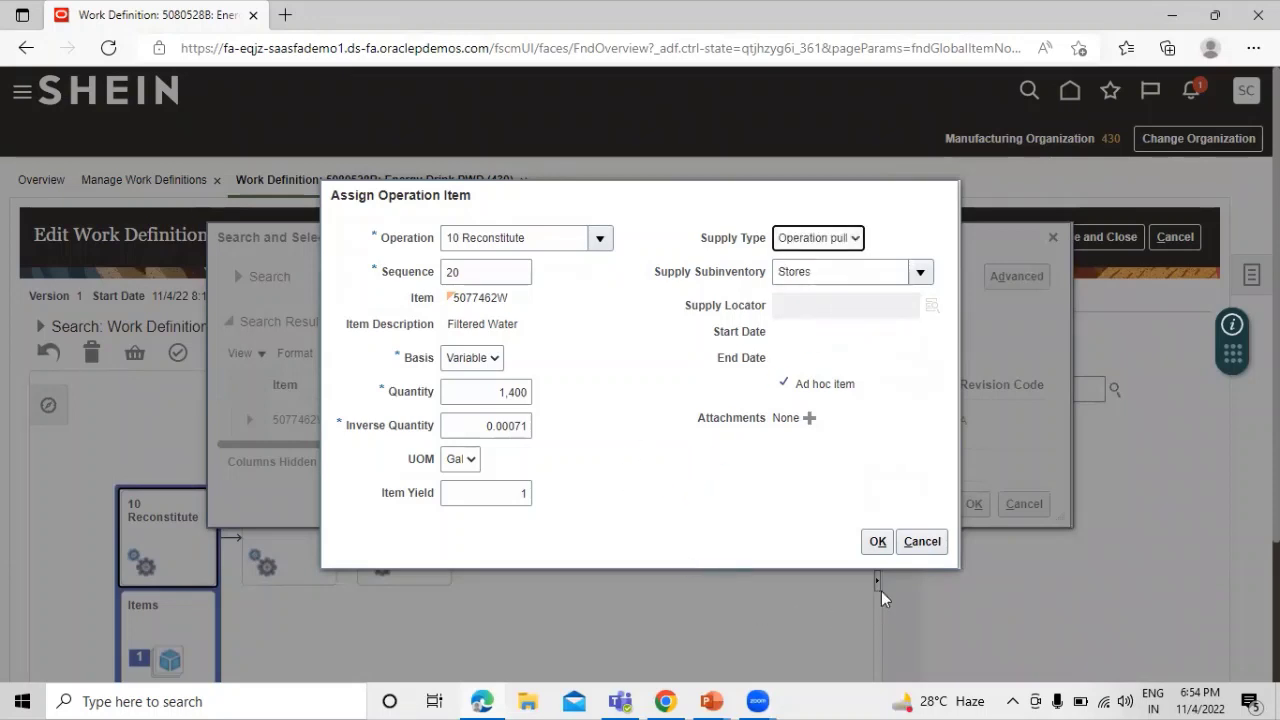
click(877, 542)
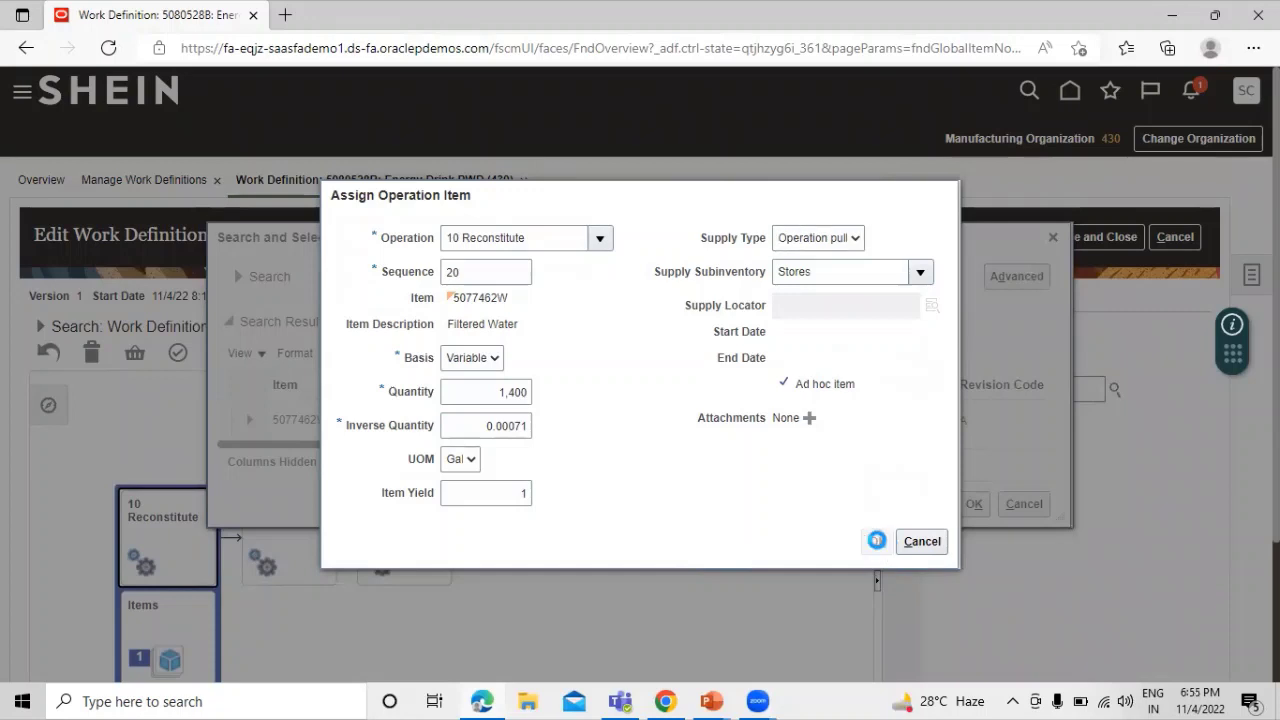
Step: Accept Filtered Water in the remaining item search dialog and expand the items of operation 10 Reconstitute
click(811, 428)
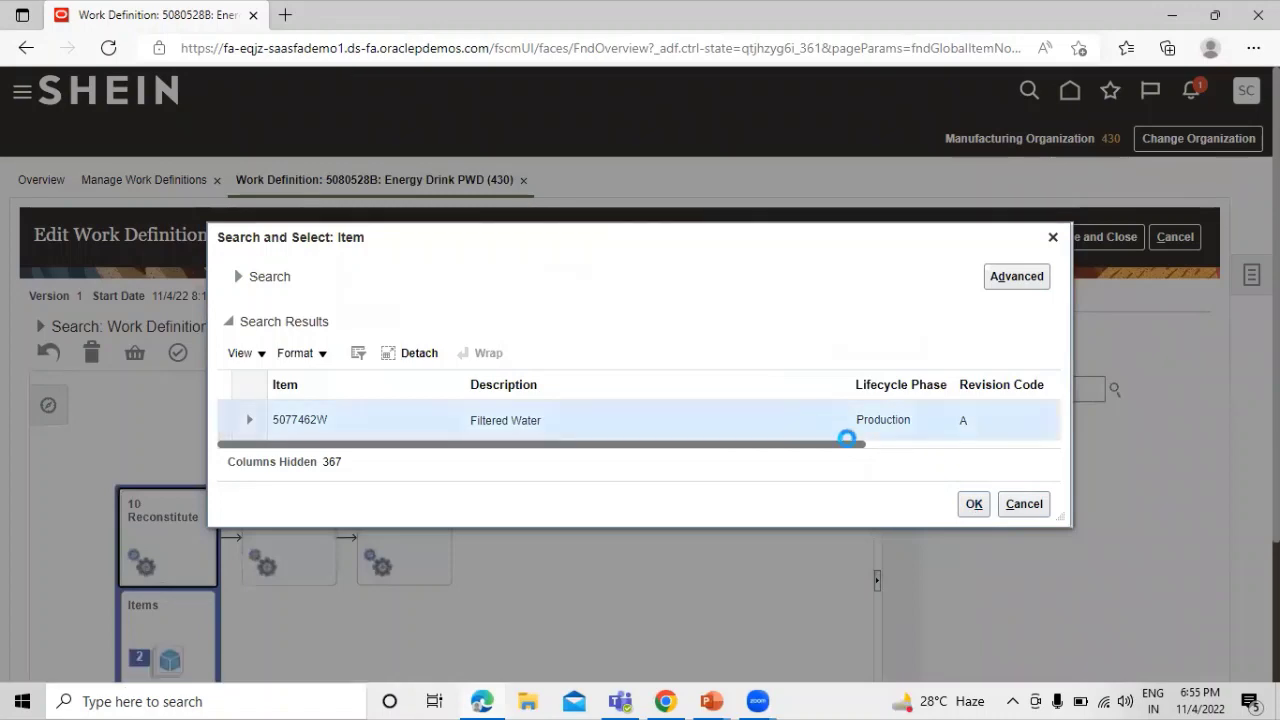
click(975, 504)
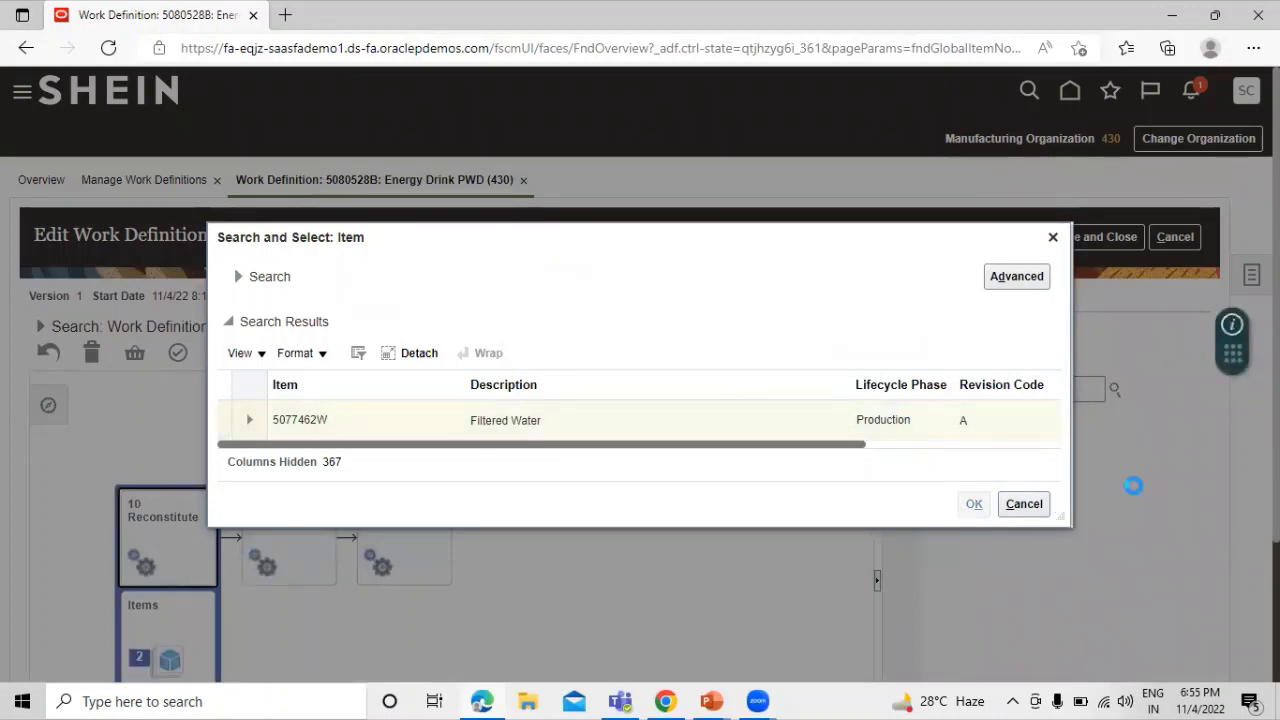
scroll(477, 437, down, 2)
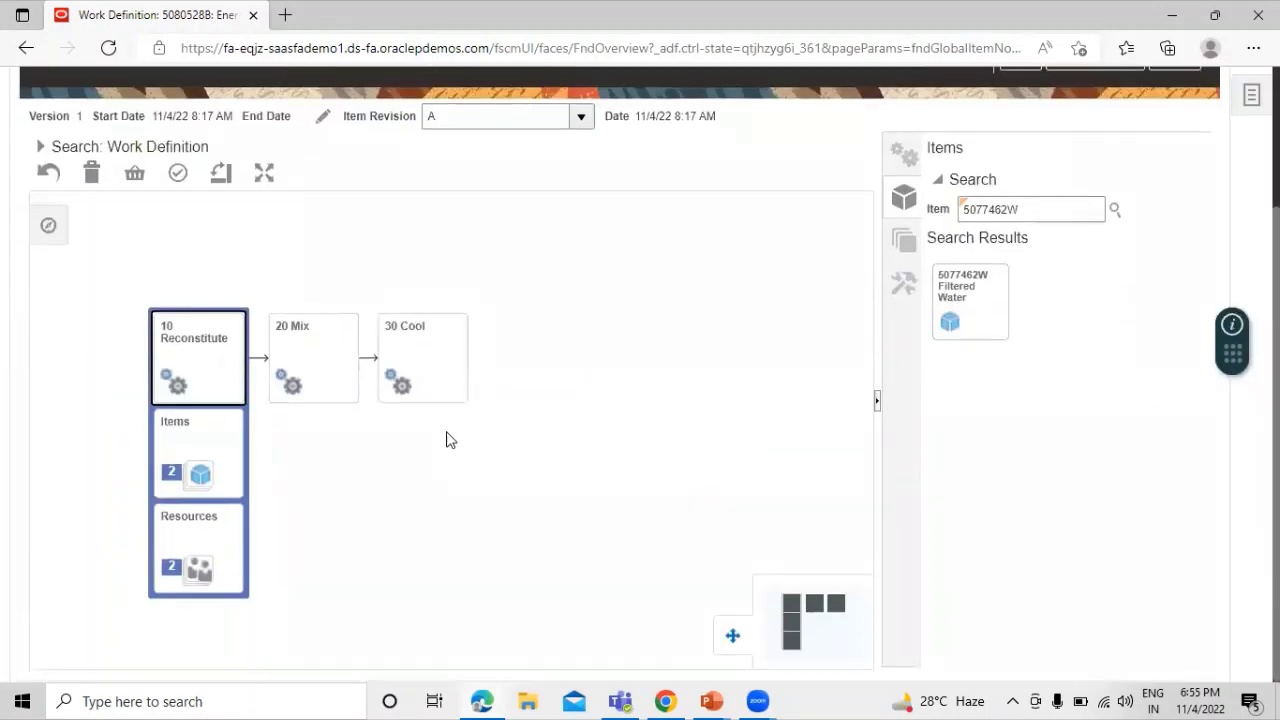
click(228, 452)
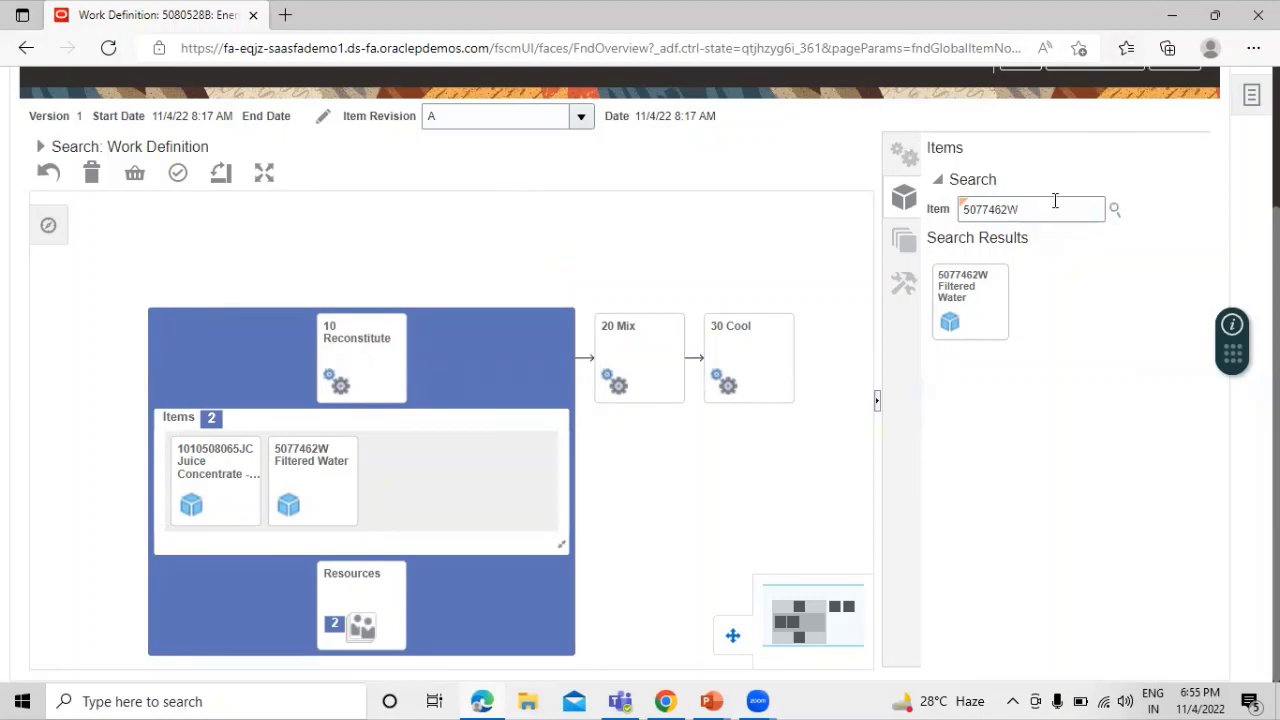
drag(1060, 200, 923, 208)
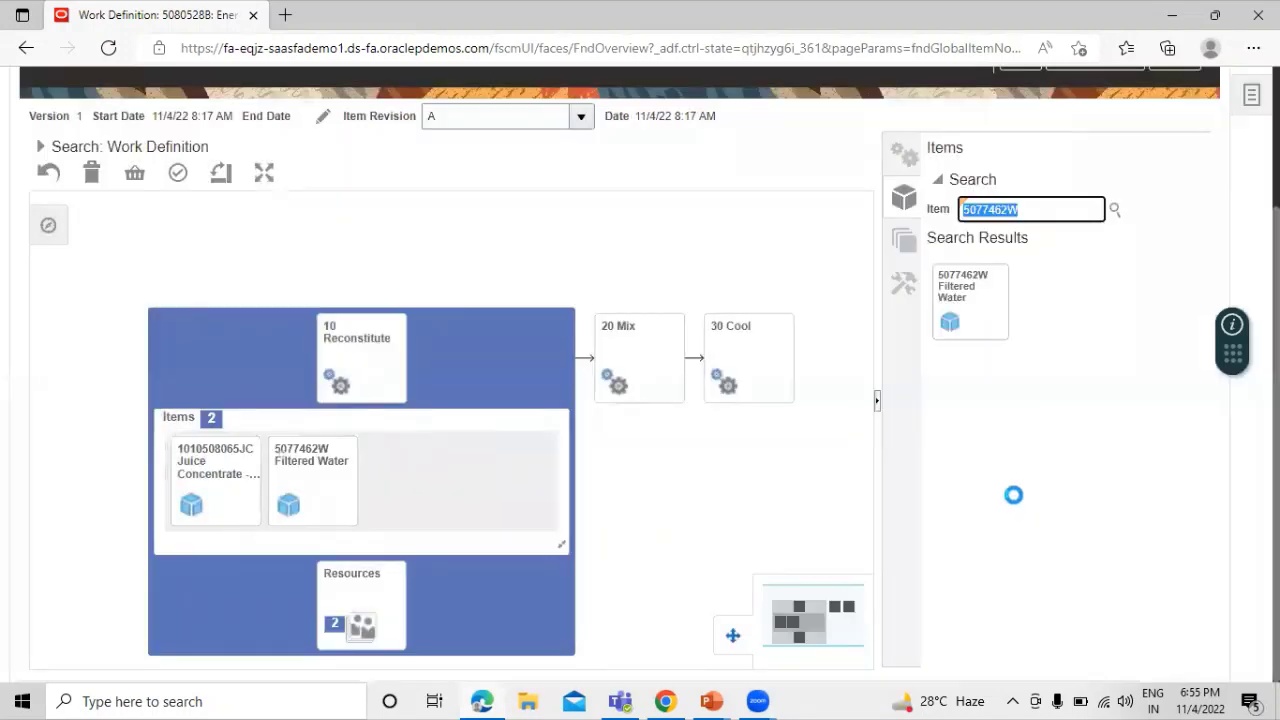
click(1016, 502)
key(BackSpace)
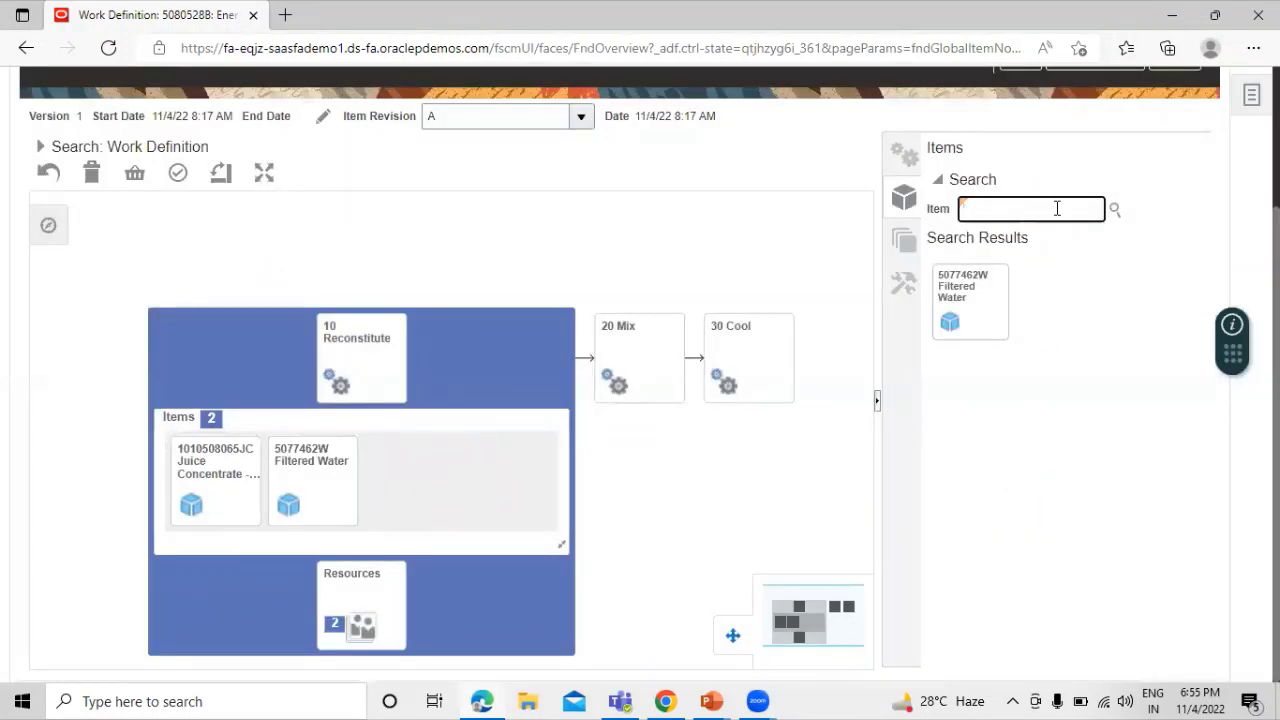
text(1010505059JC)
click(1114, 209)
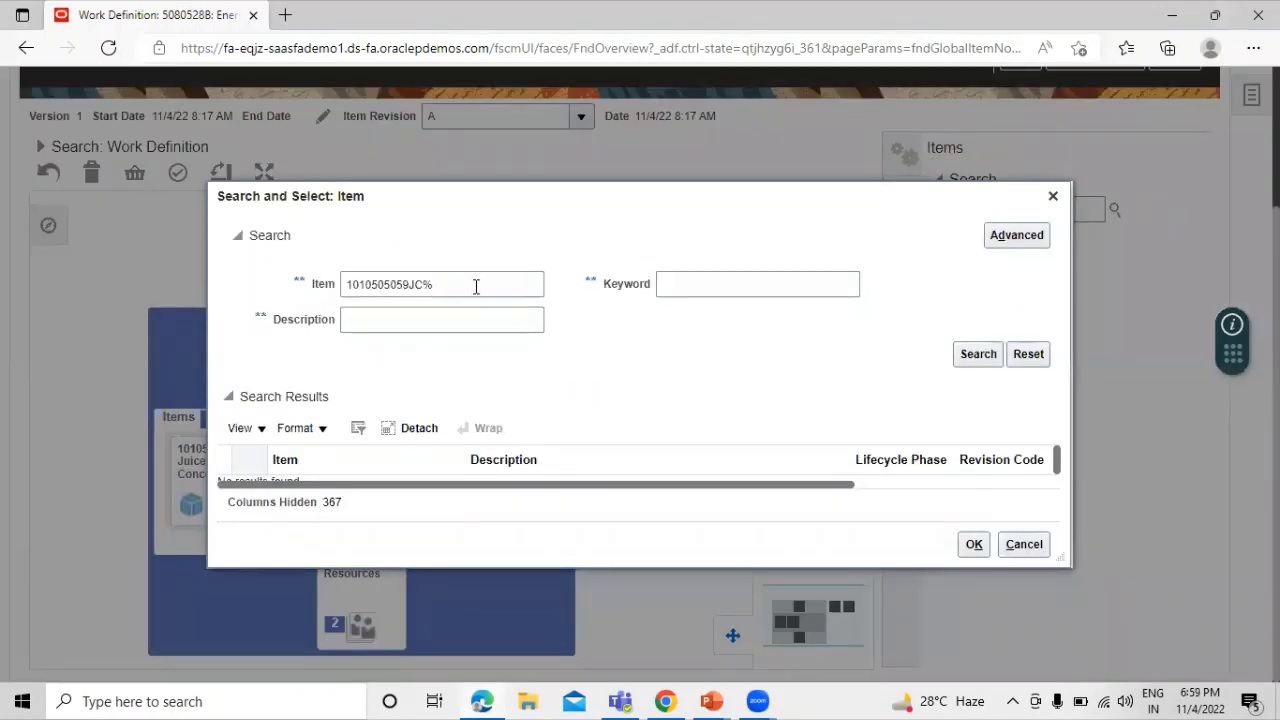
click(476, 286)
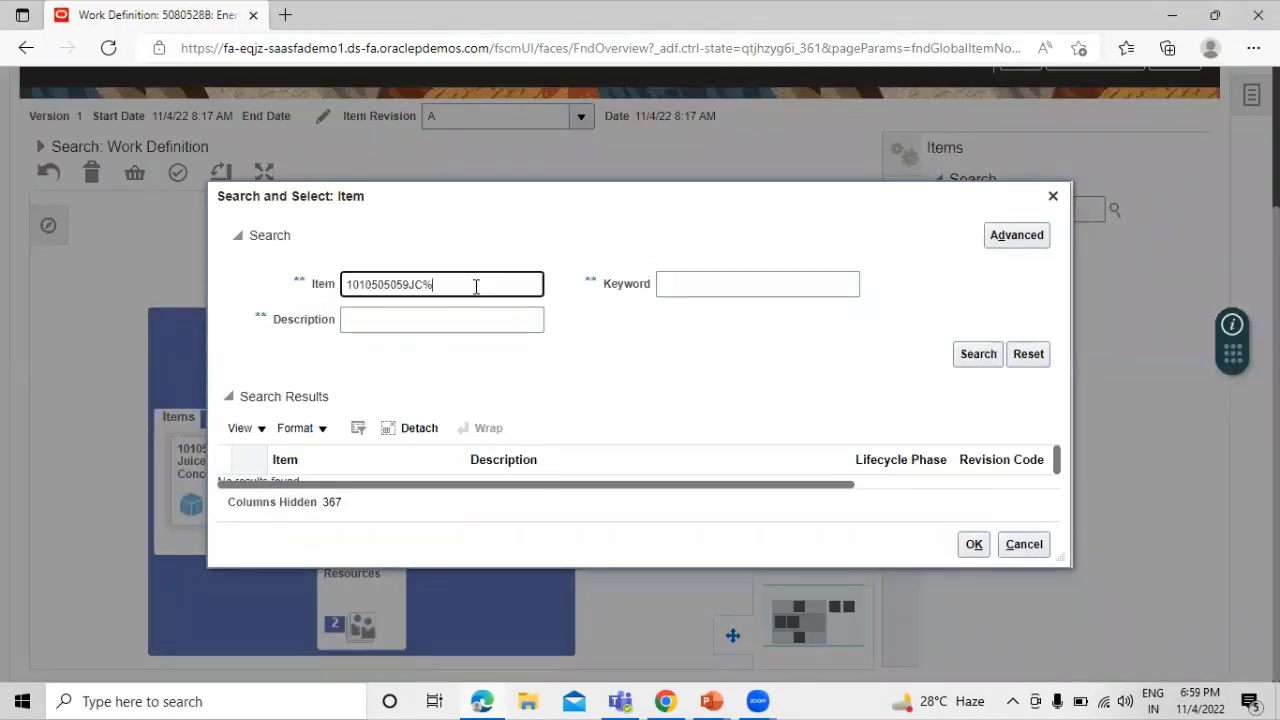
key(BackSpace)
key(BackSpace)
key(BackSpace)
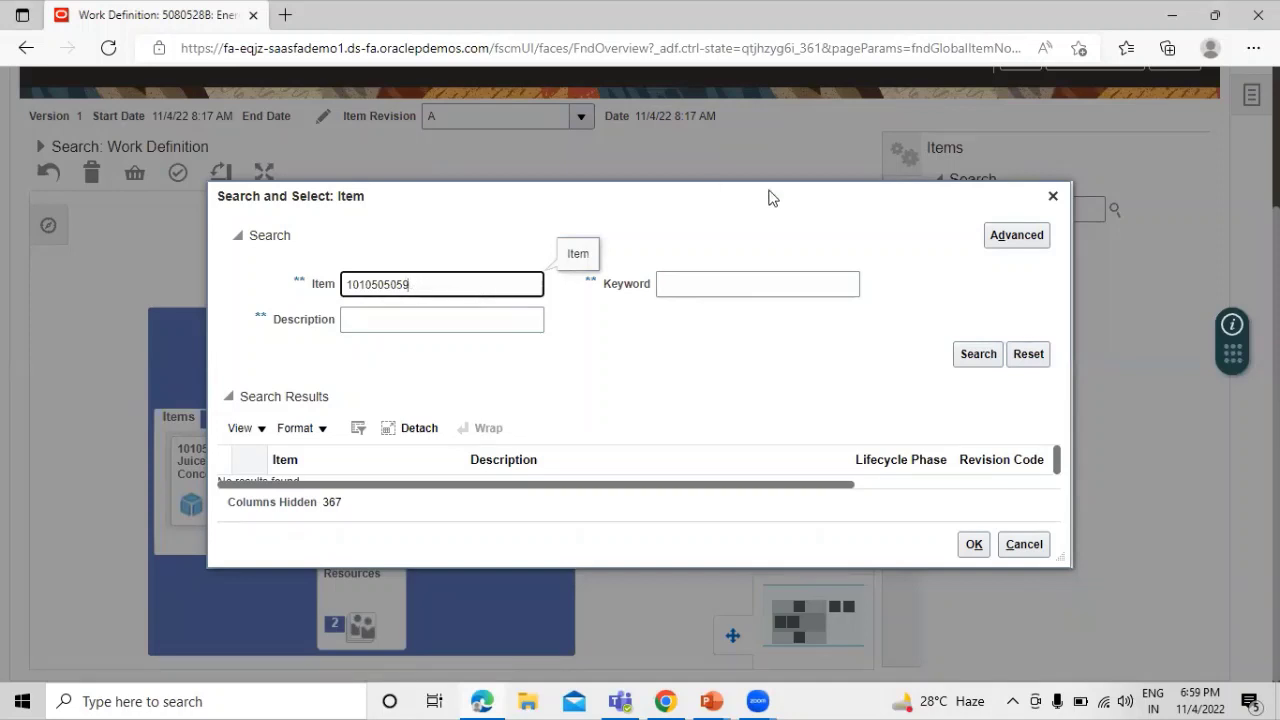
click(978, 354)
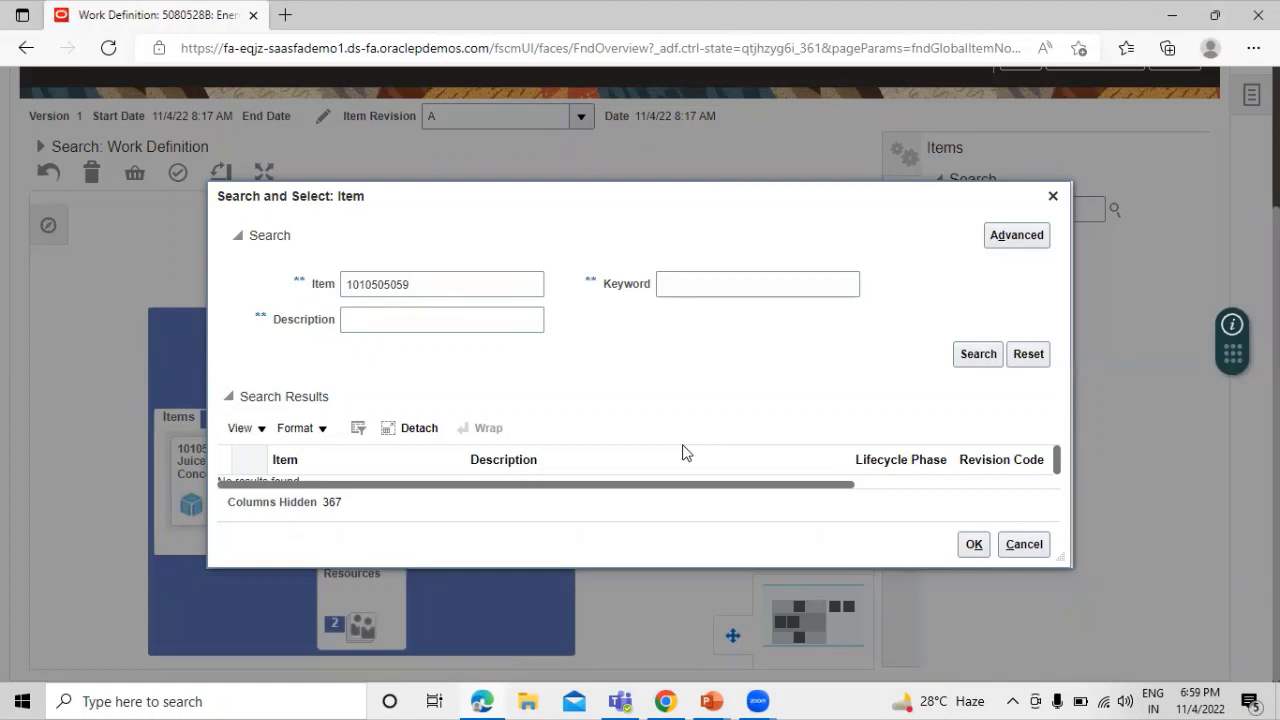
click(484, 277)
key(BackSpace)
key(BackSpace)
key(BackSpace)
key(BackSpace)
text(8059)
click(976, 356)
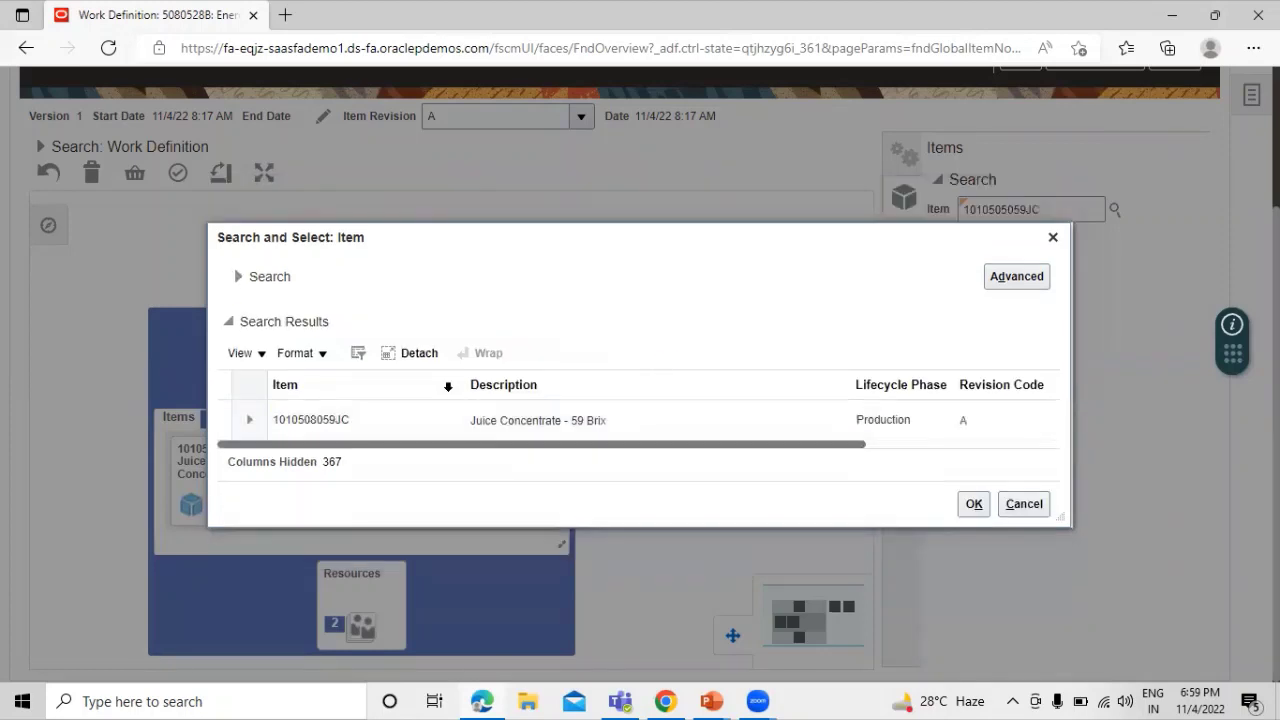
click(410, 421)
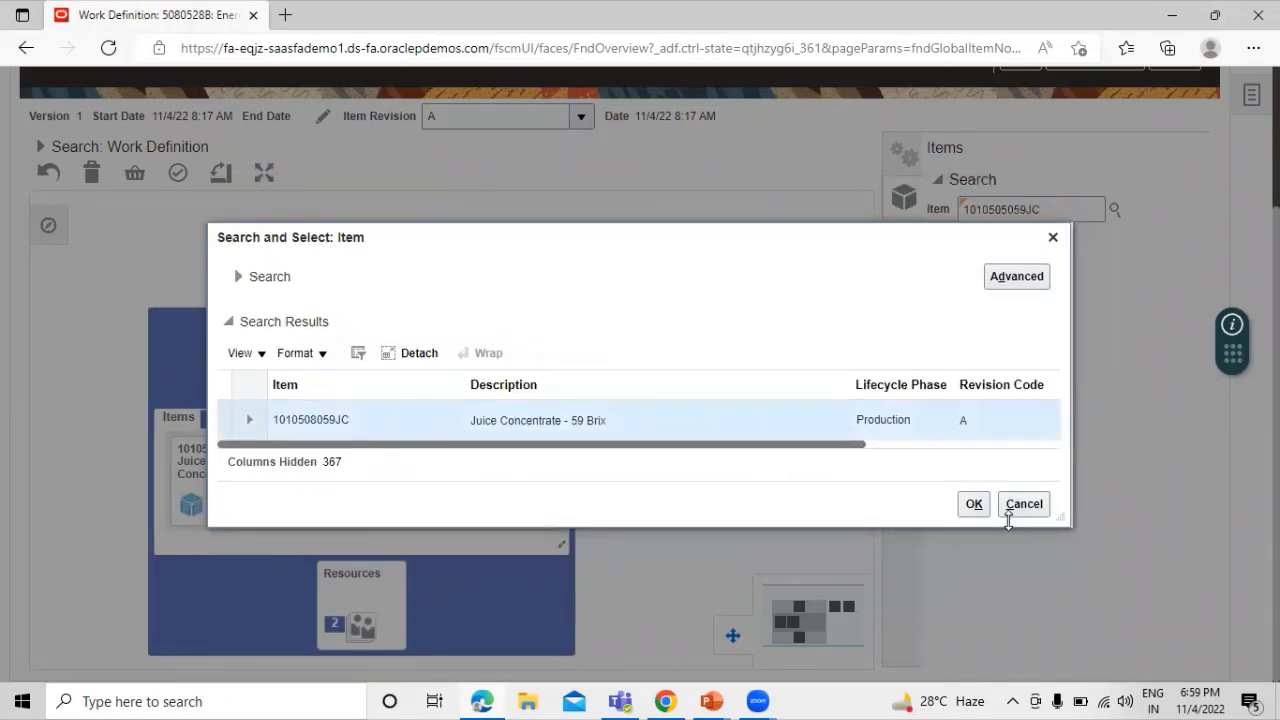
click(974, 506)
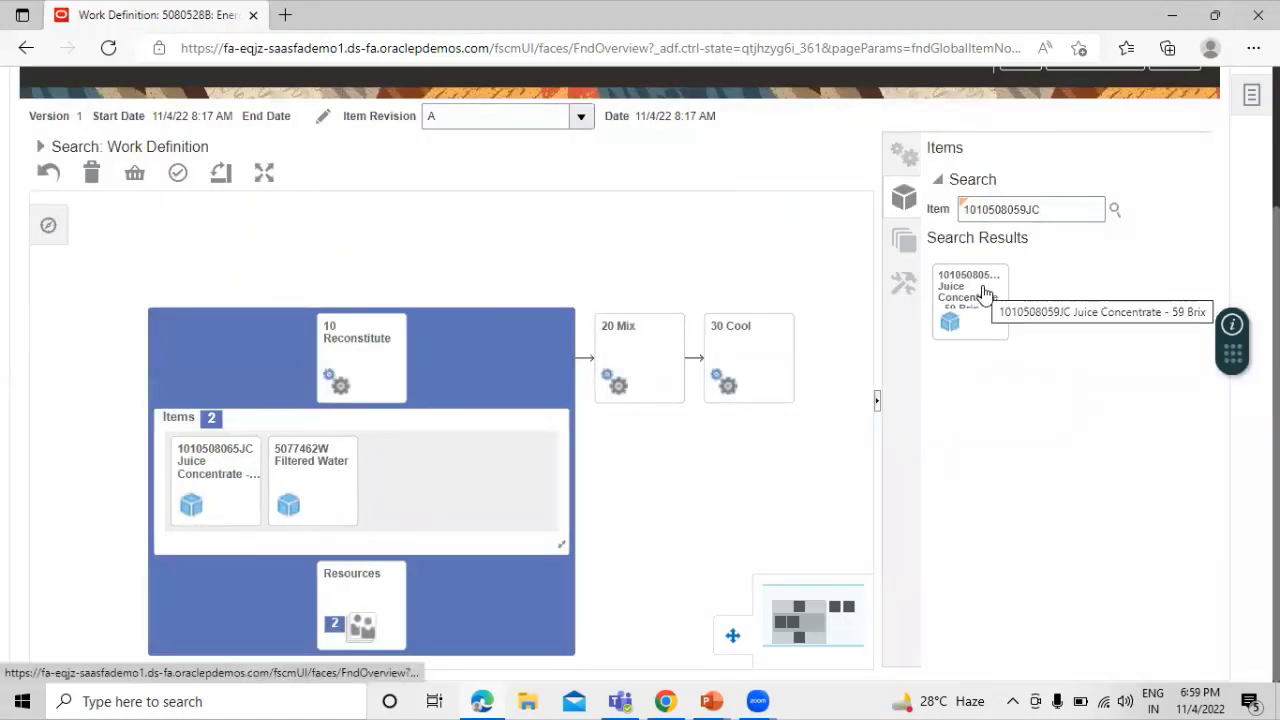
Step: Assign Juice Concentrate - 59 Brix to operation 10 Reconstitute with quantity 400 and supply type Push
drag(984, 292, 420, 440)
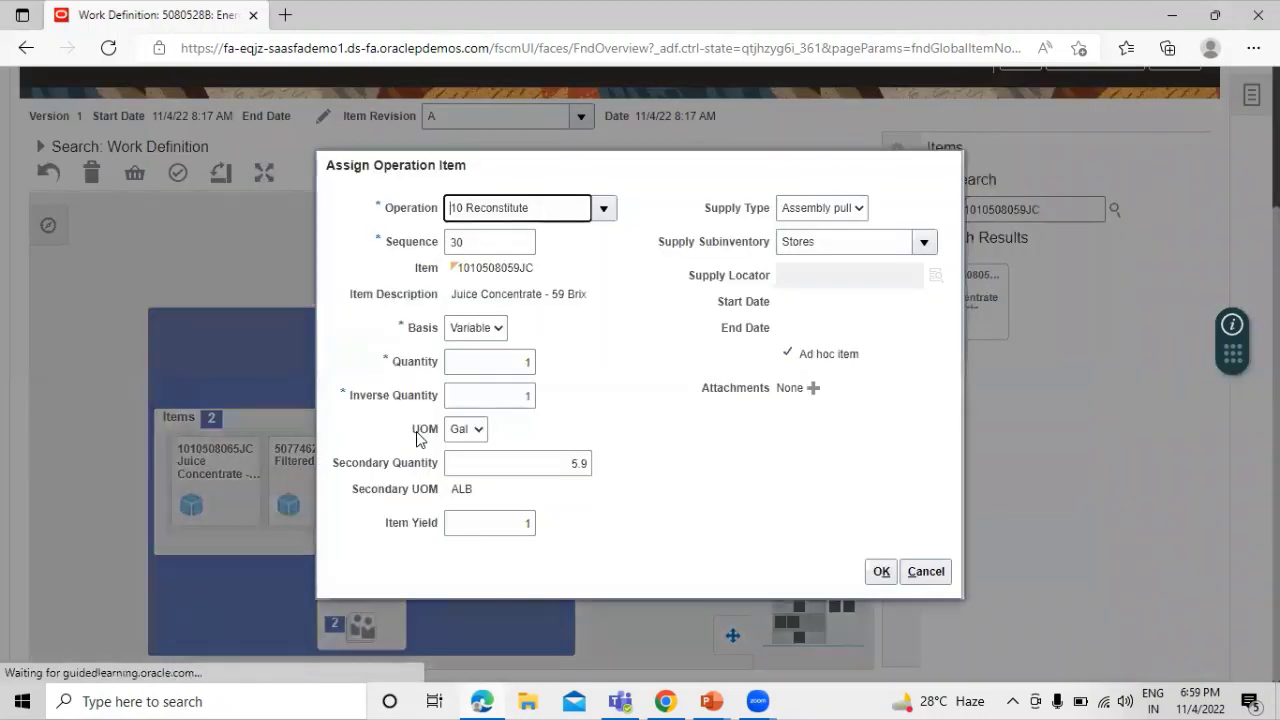
click(517, 365)
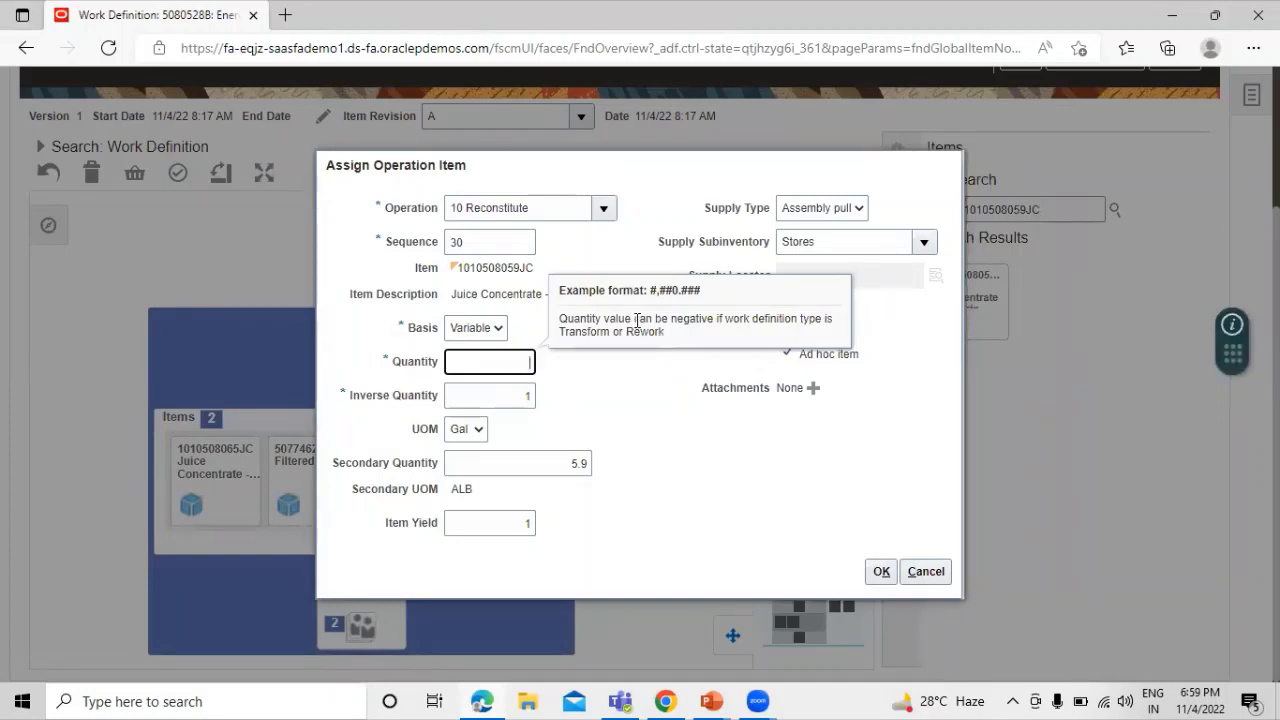
text(400)
click(640, 510)
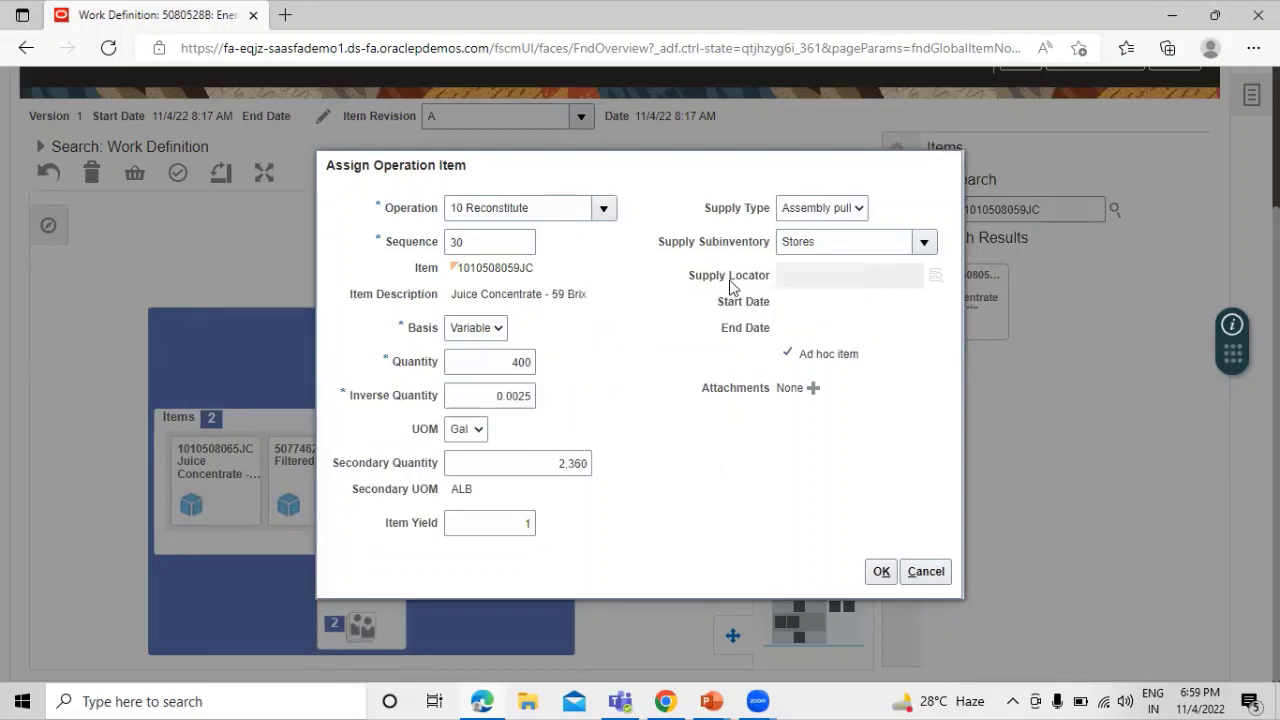
click(830, 208)
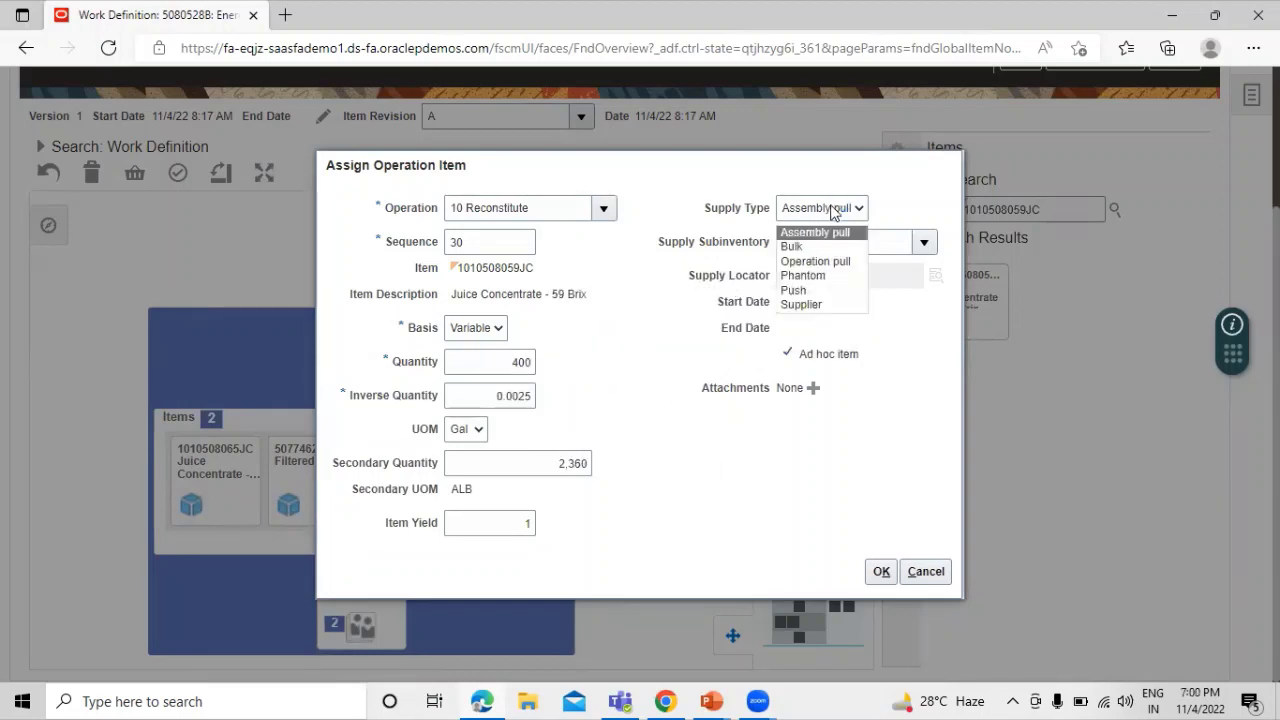
click(826, 290)
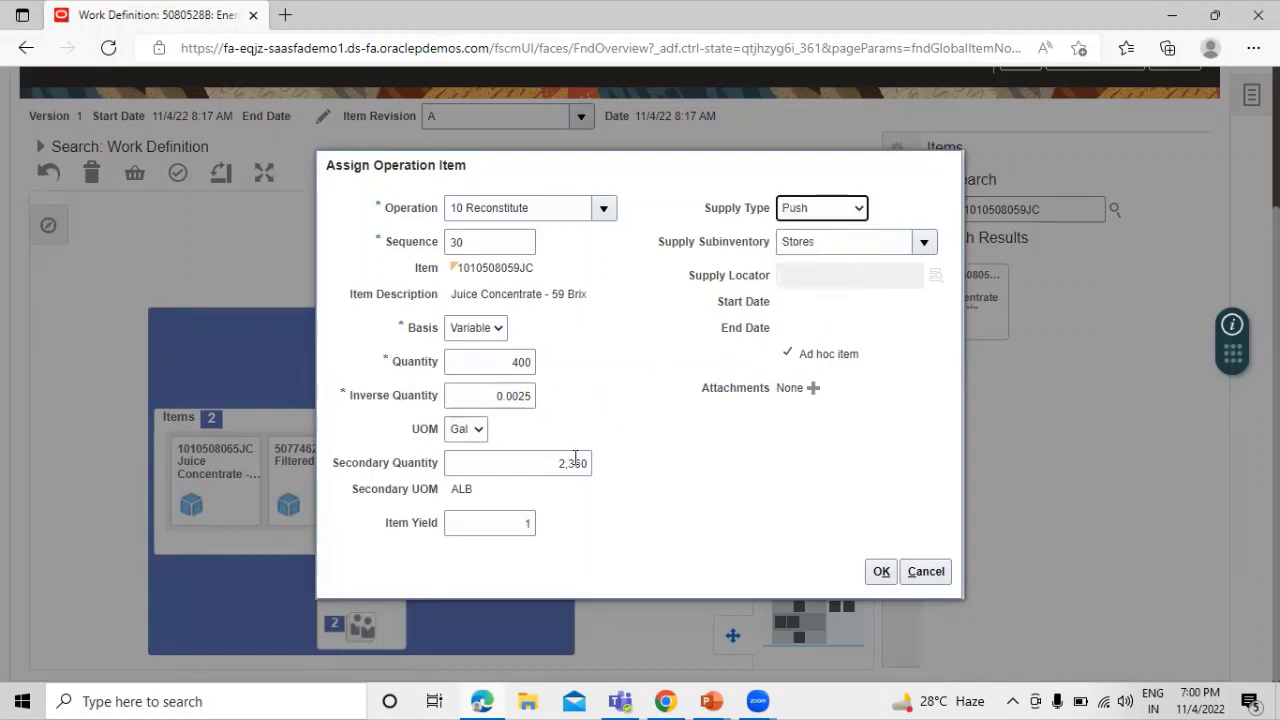
click(880, 573)
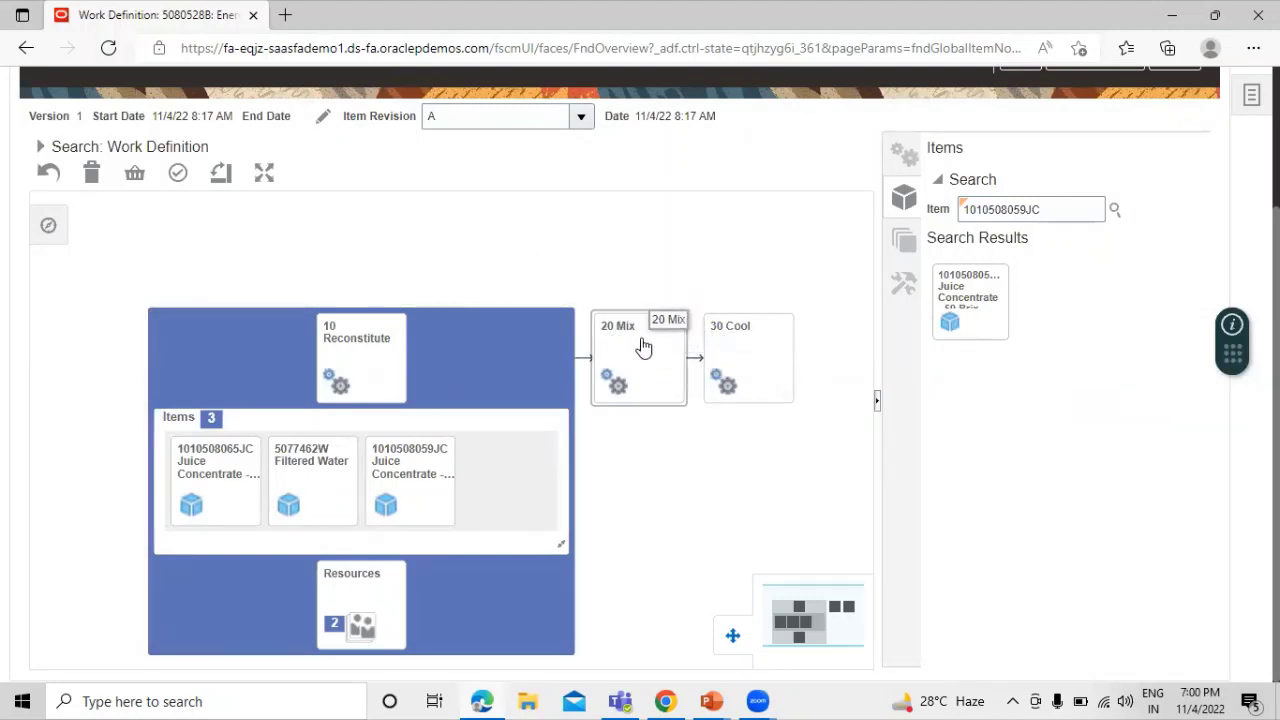
Step: Search for item 3381534VB (Proprietary Vitamin Boost) and load it into the item results
click(963, 214)
key(ctrl+a)
key(BackSpace)
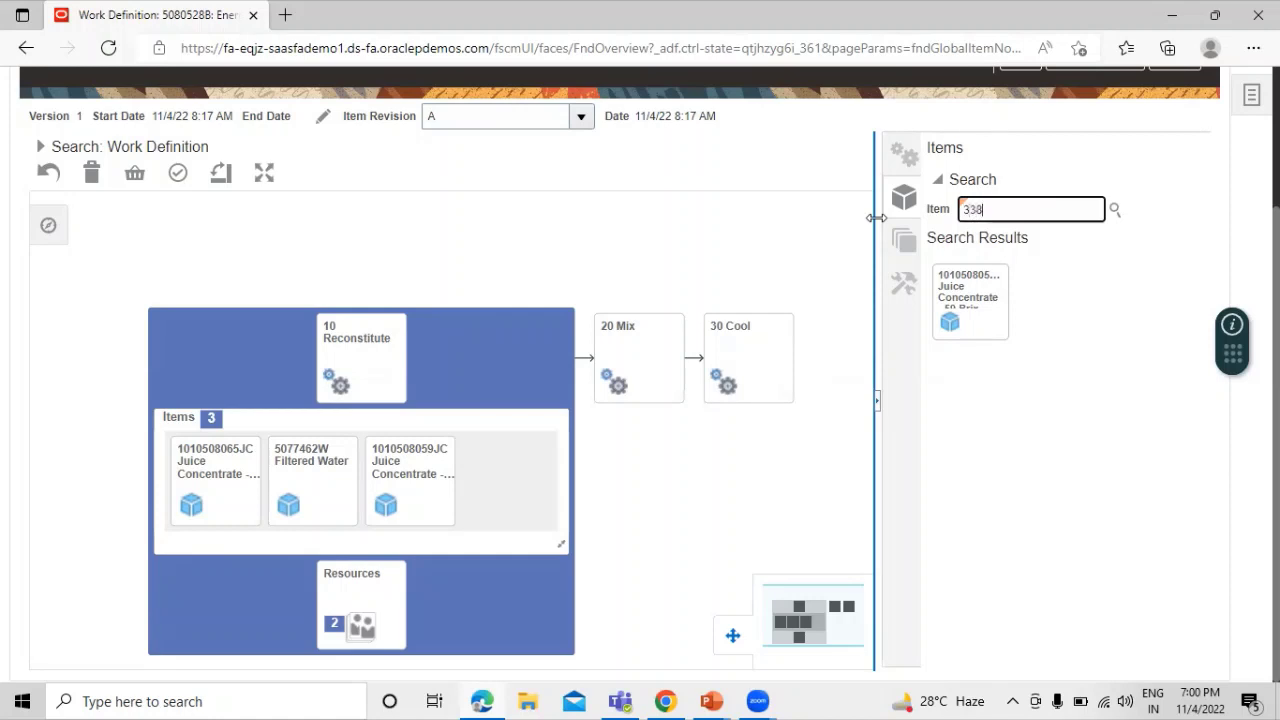
text(3381534VB)
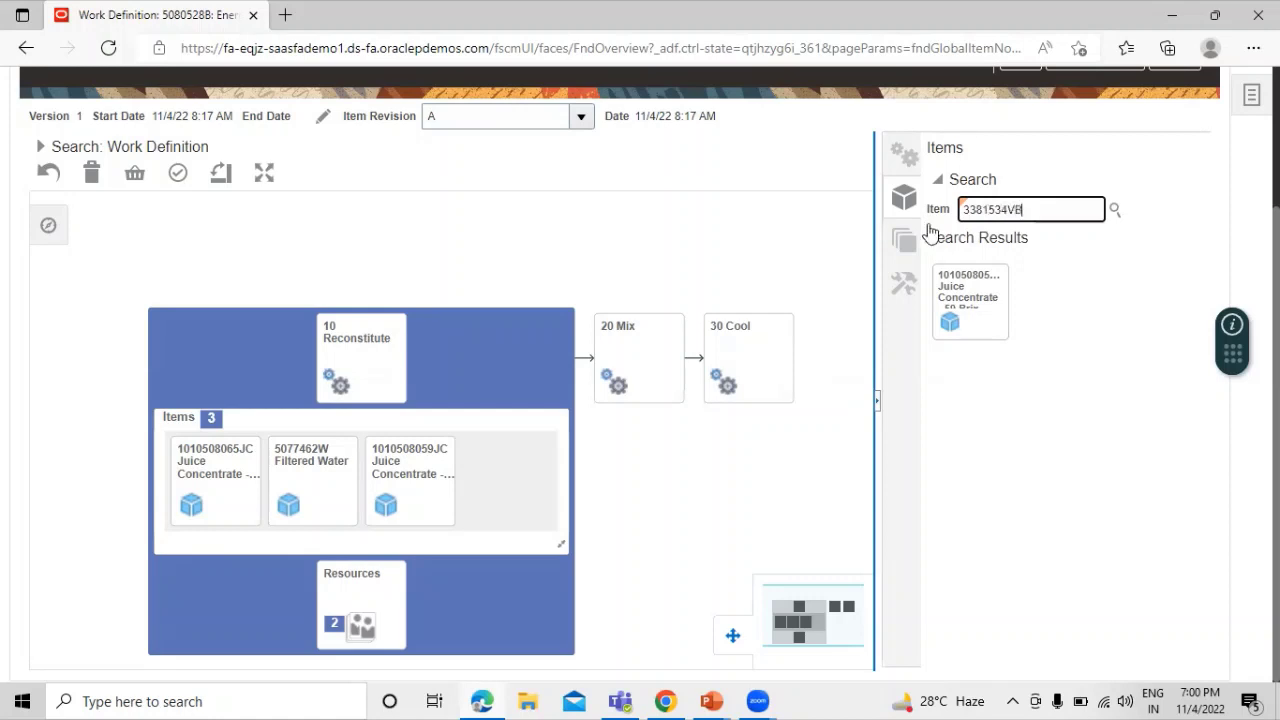
click(1116, 209)
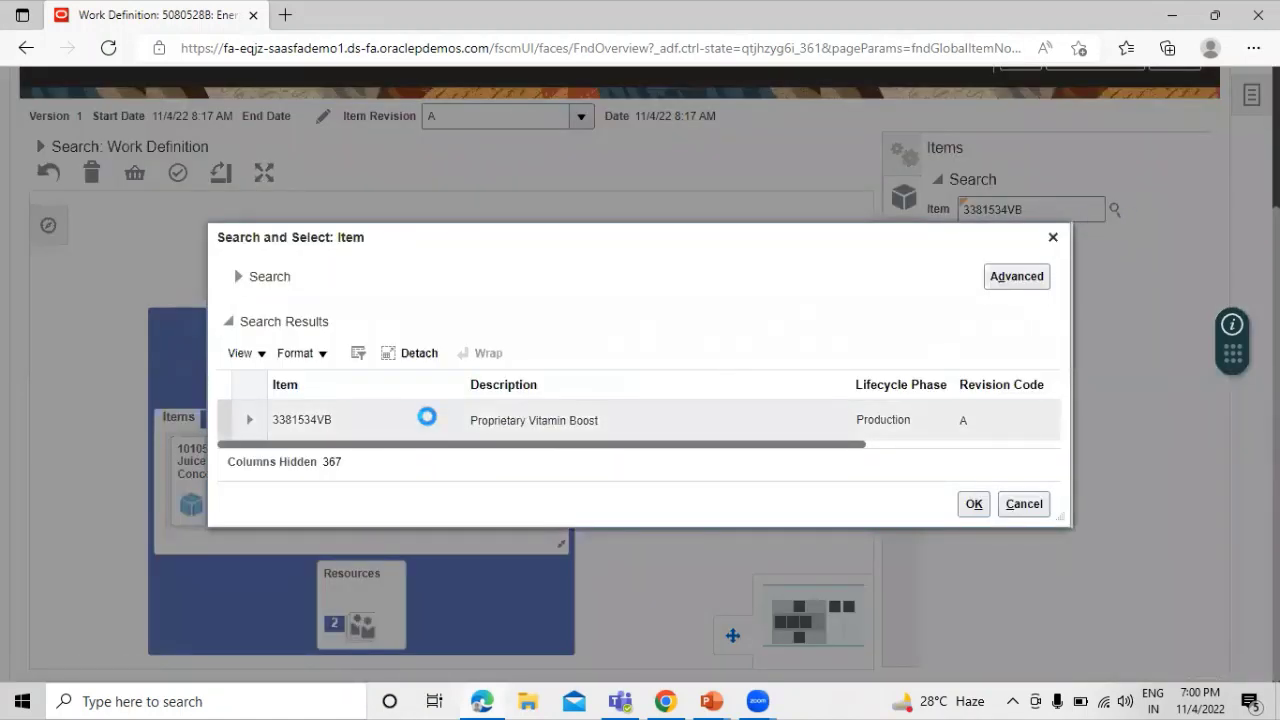
click(427, 418)
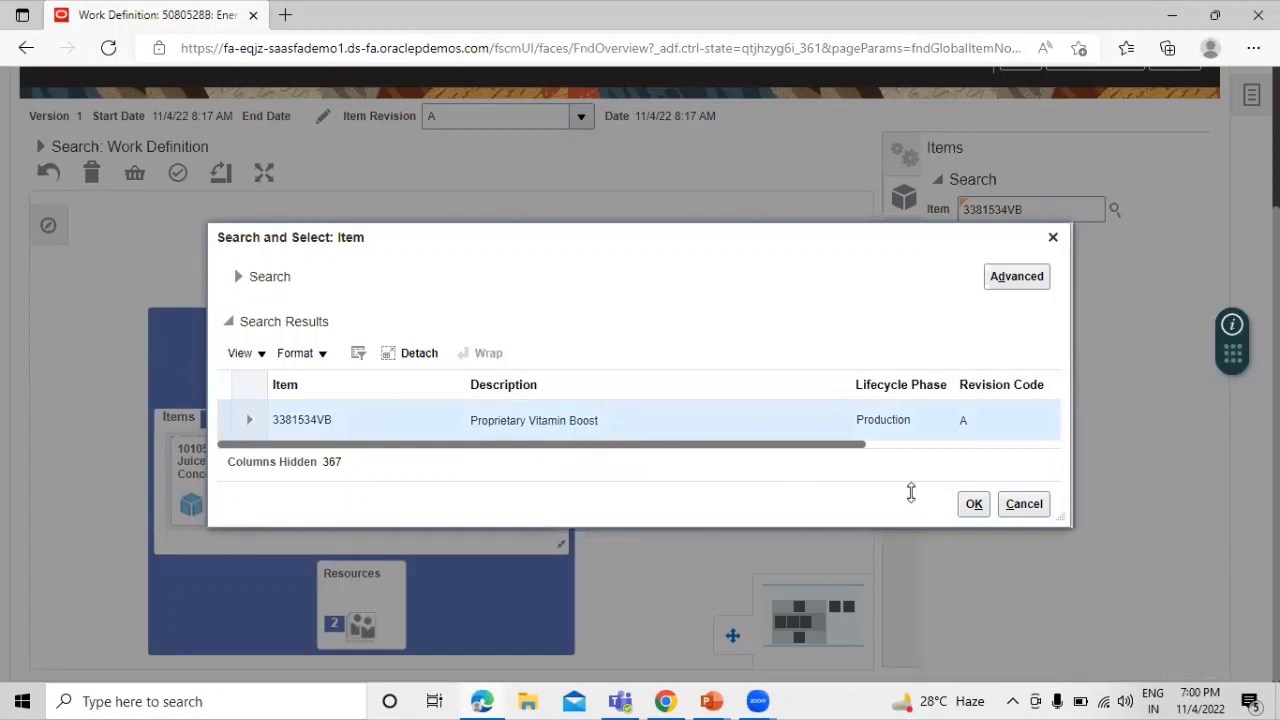
click(973, 503)
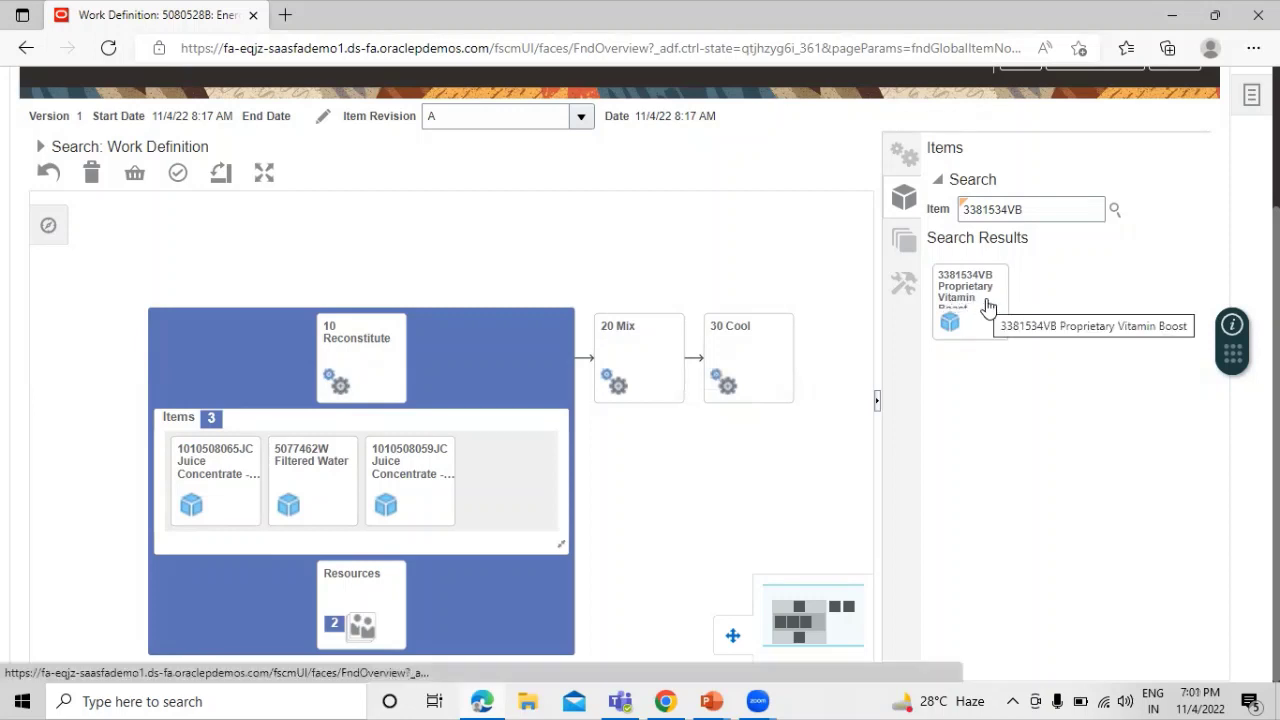
Step: Assign Proprietary Vitamin Boost to operation 20 Mix with quantity 200 and supply type Push
drag(989, 304, 657, 325)
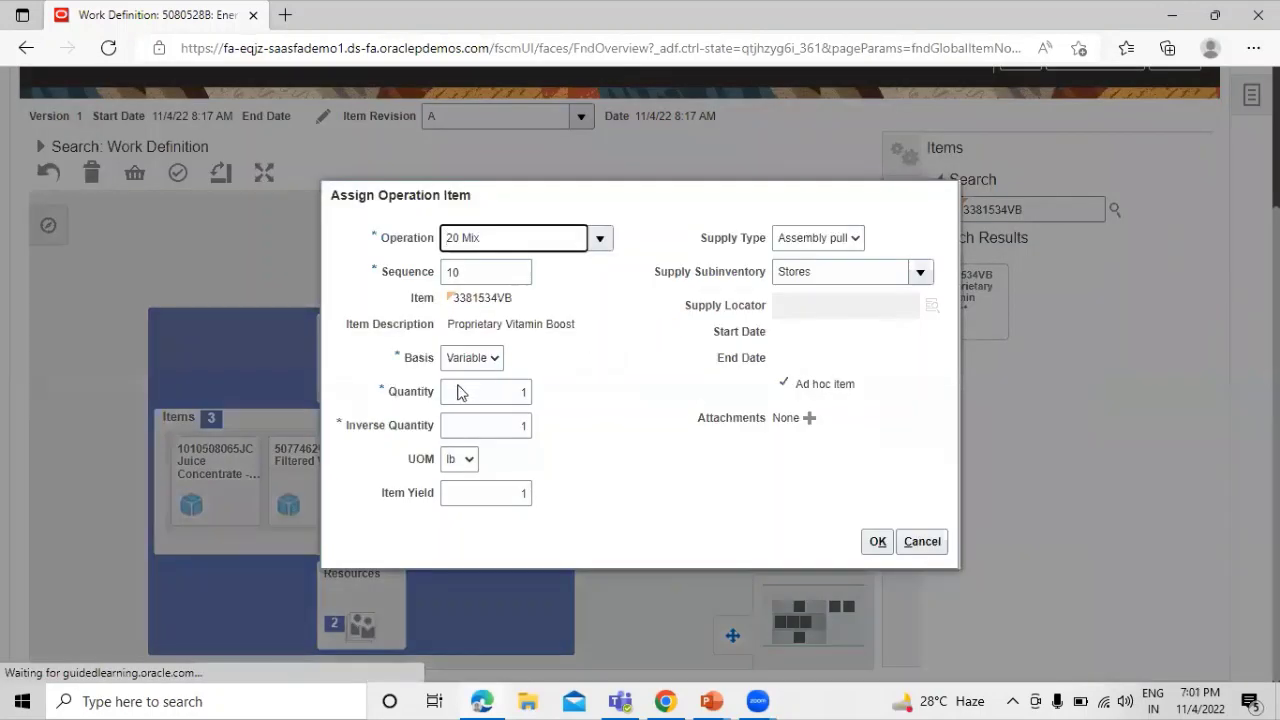
click(500, 392)
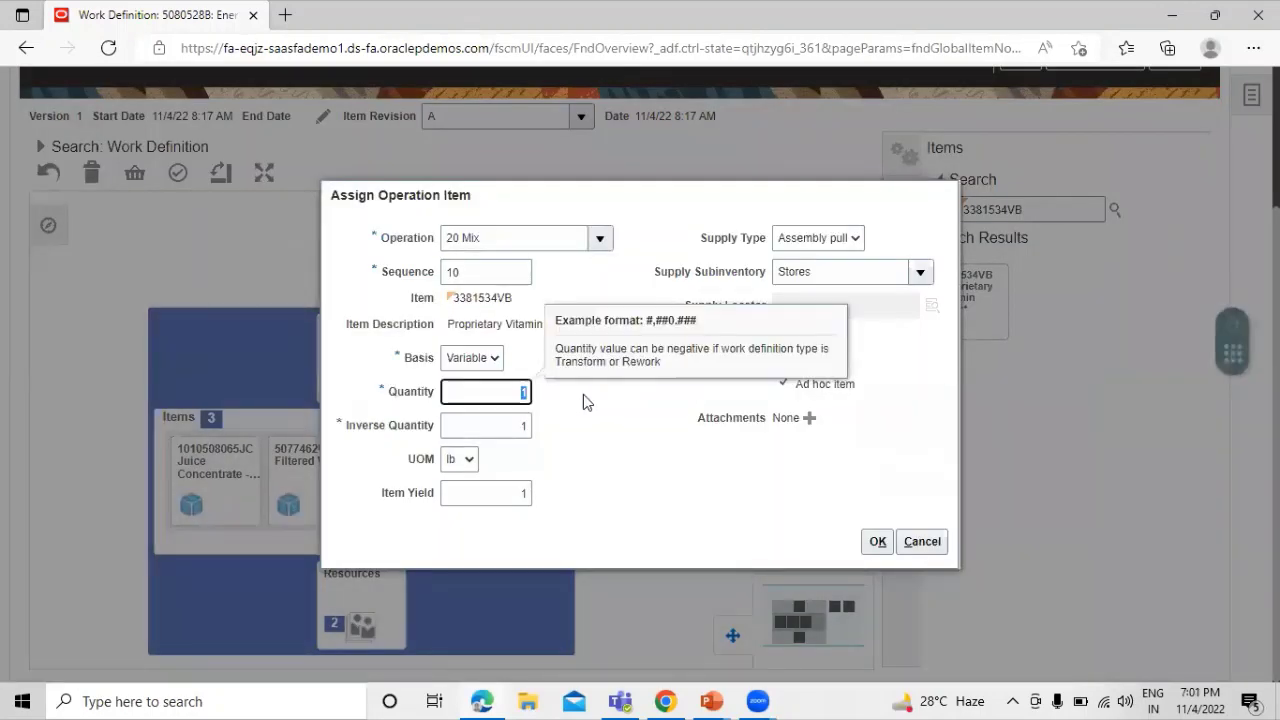
key(BackSpace)
text(200)
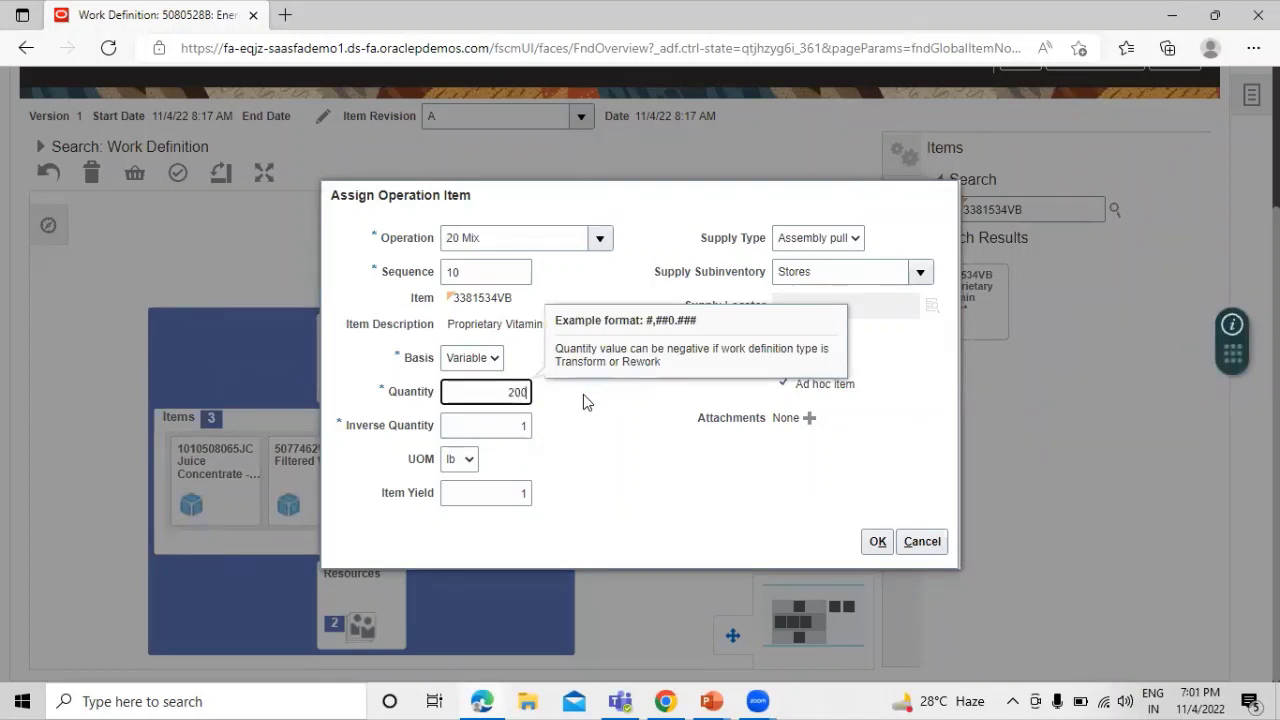
click(562, 445)
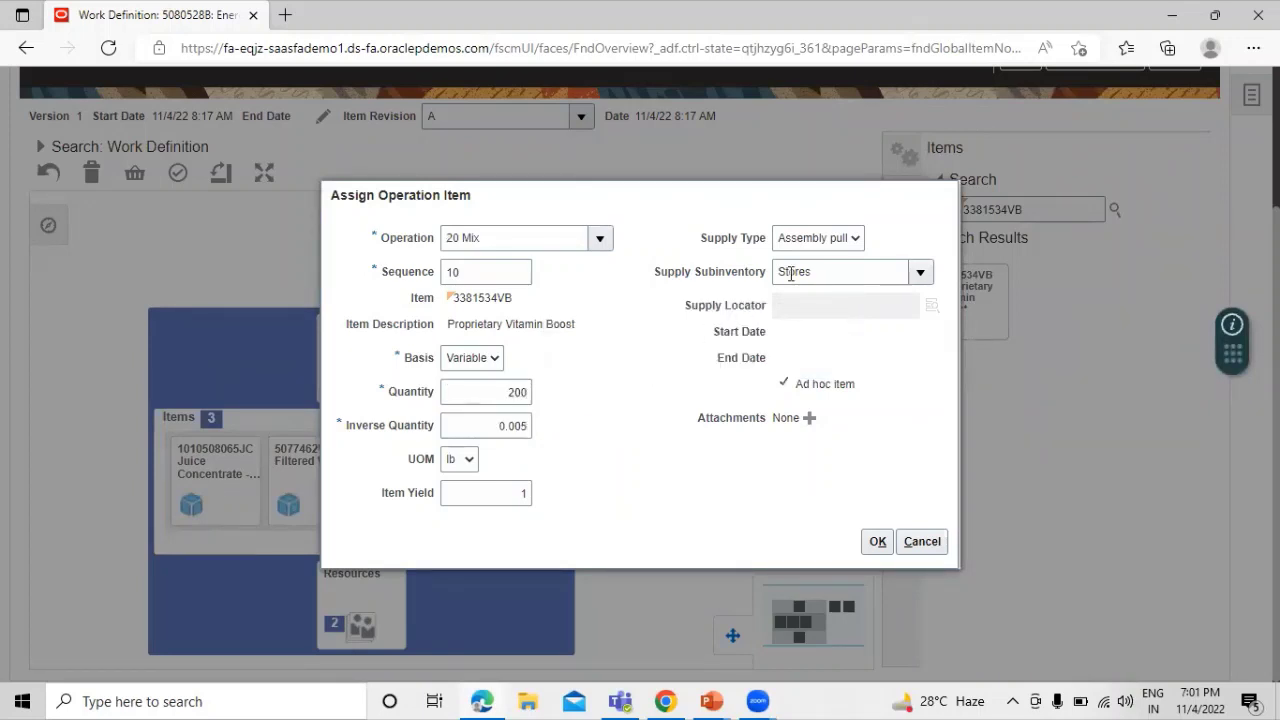
click(832, 240)
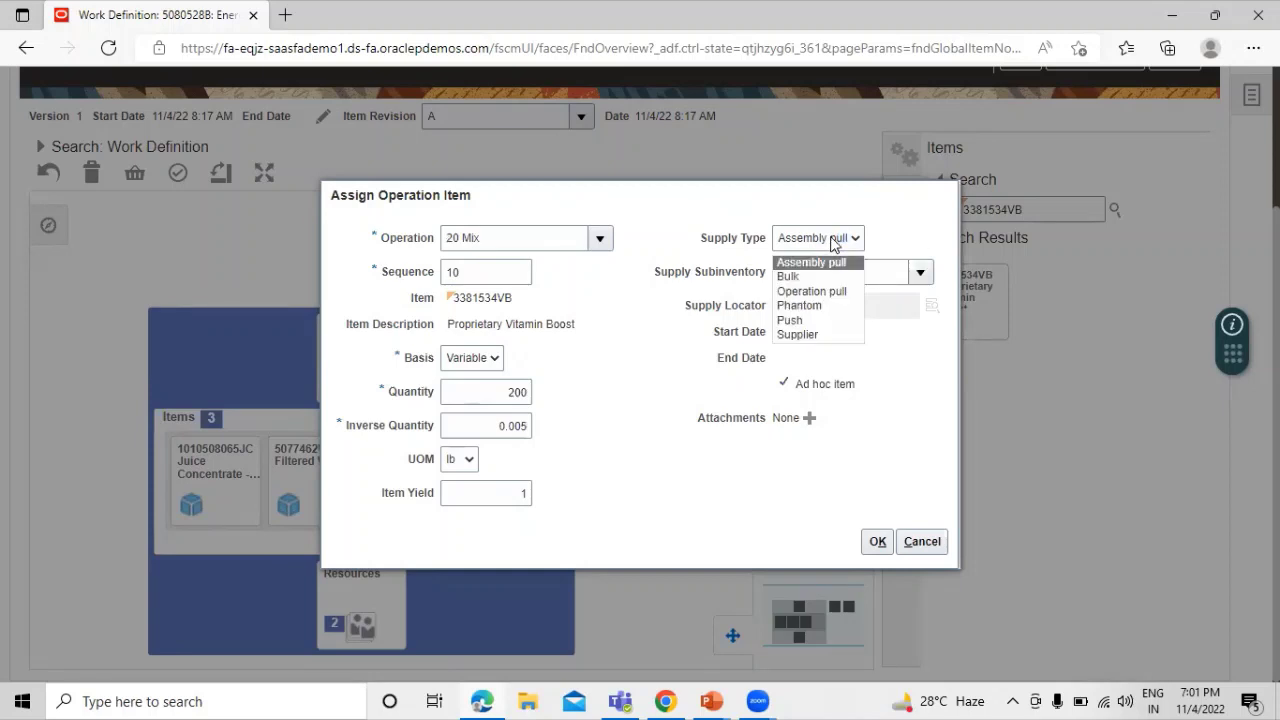
click(818, 320)
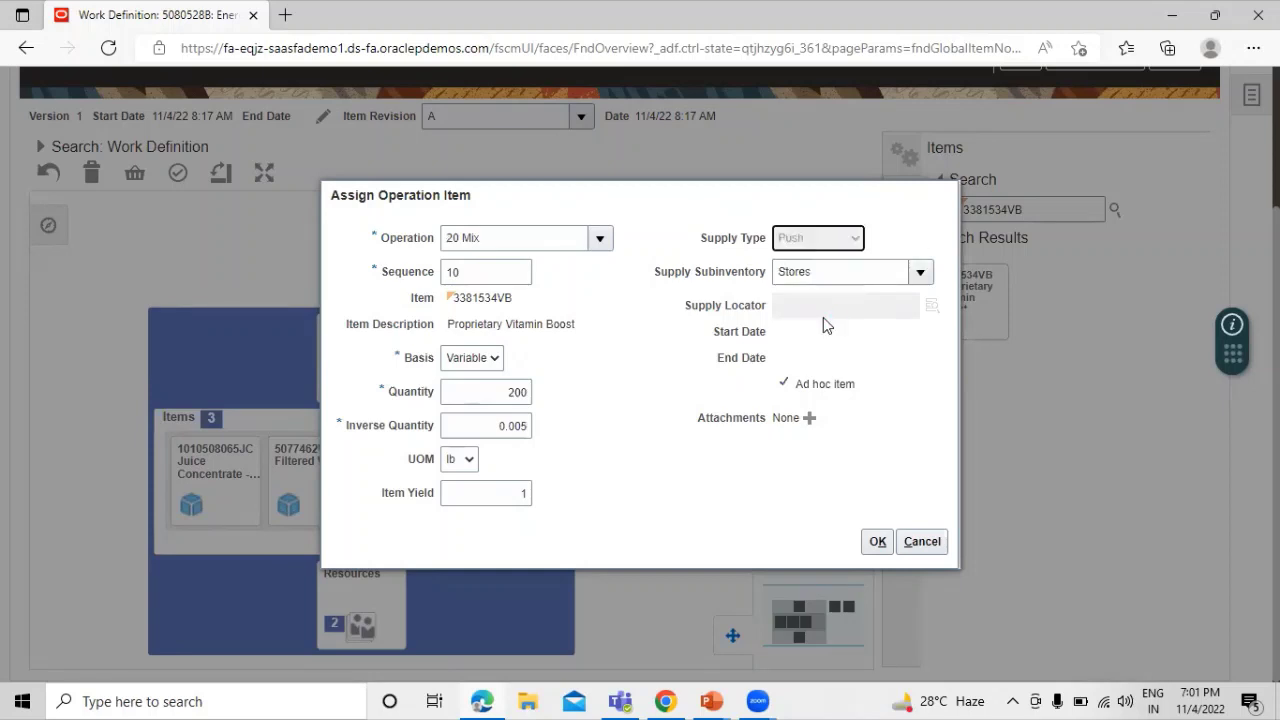
click(879, 542)
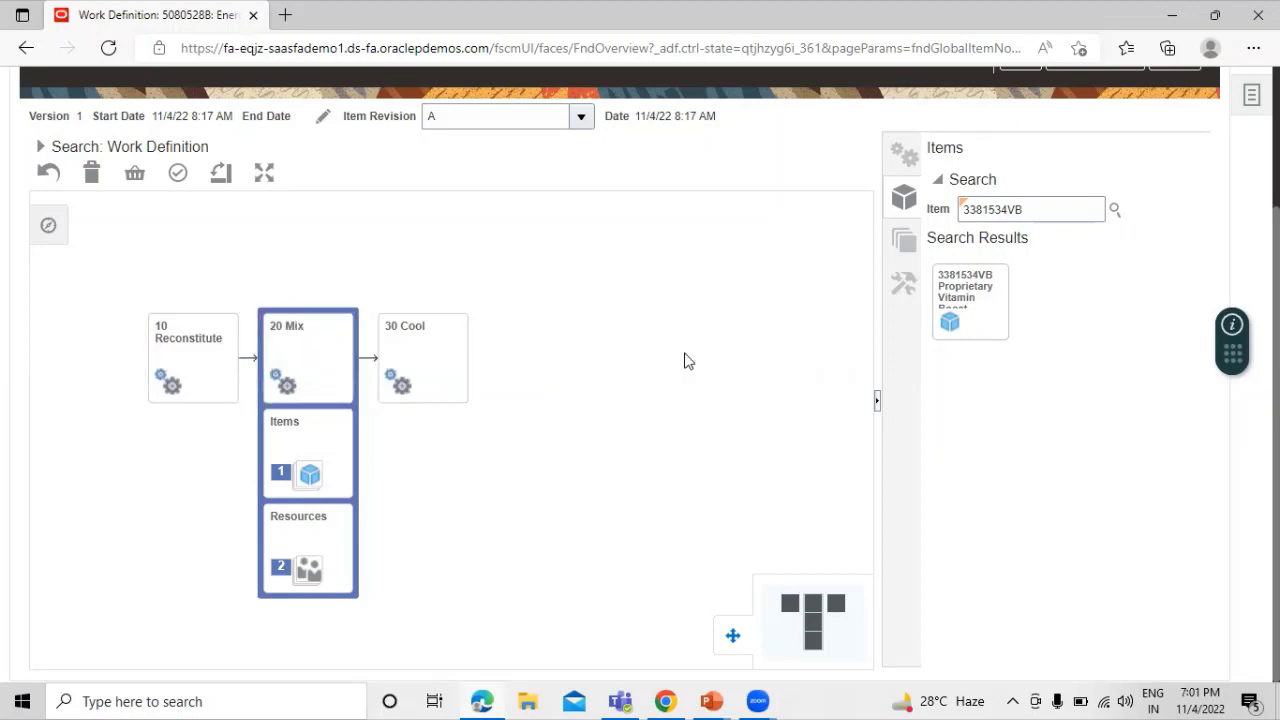
Step: Add the output 5080528B Bulk Supremo Fitness Drink to operation 30 Cool and set its quantity to 2,000
click(905, 245)
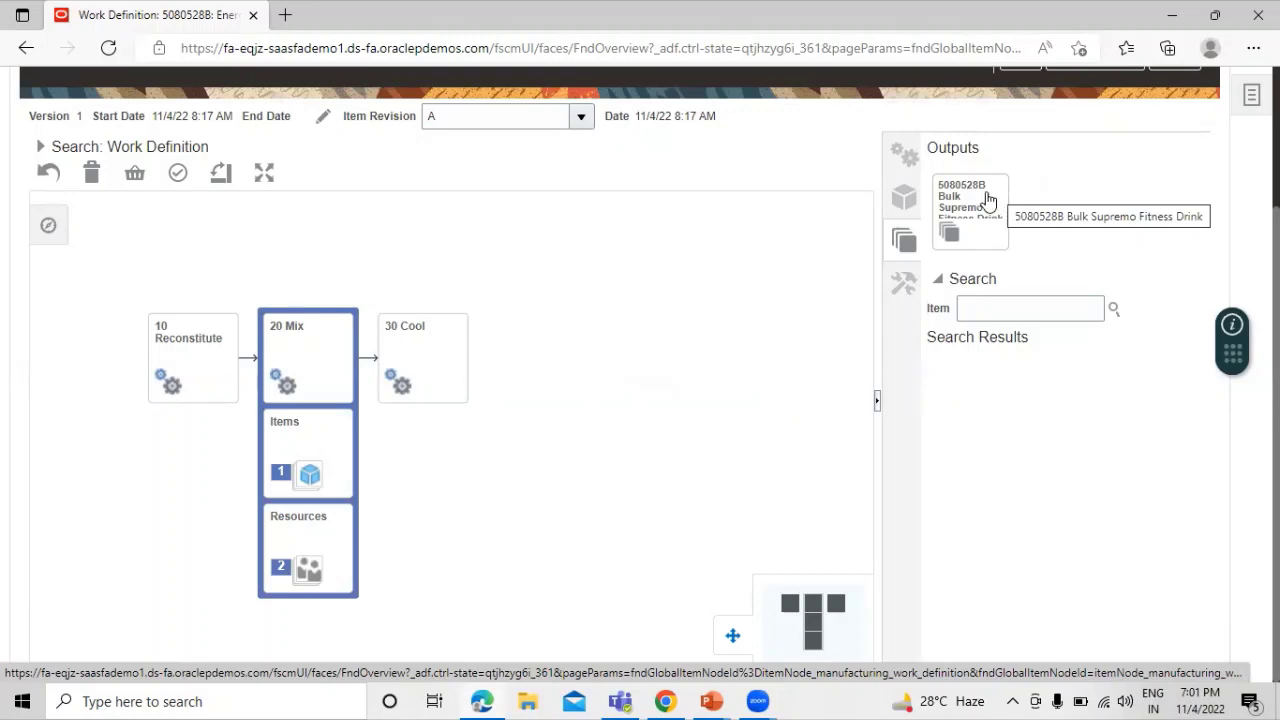
click(420, 364)
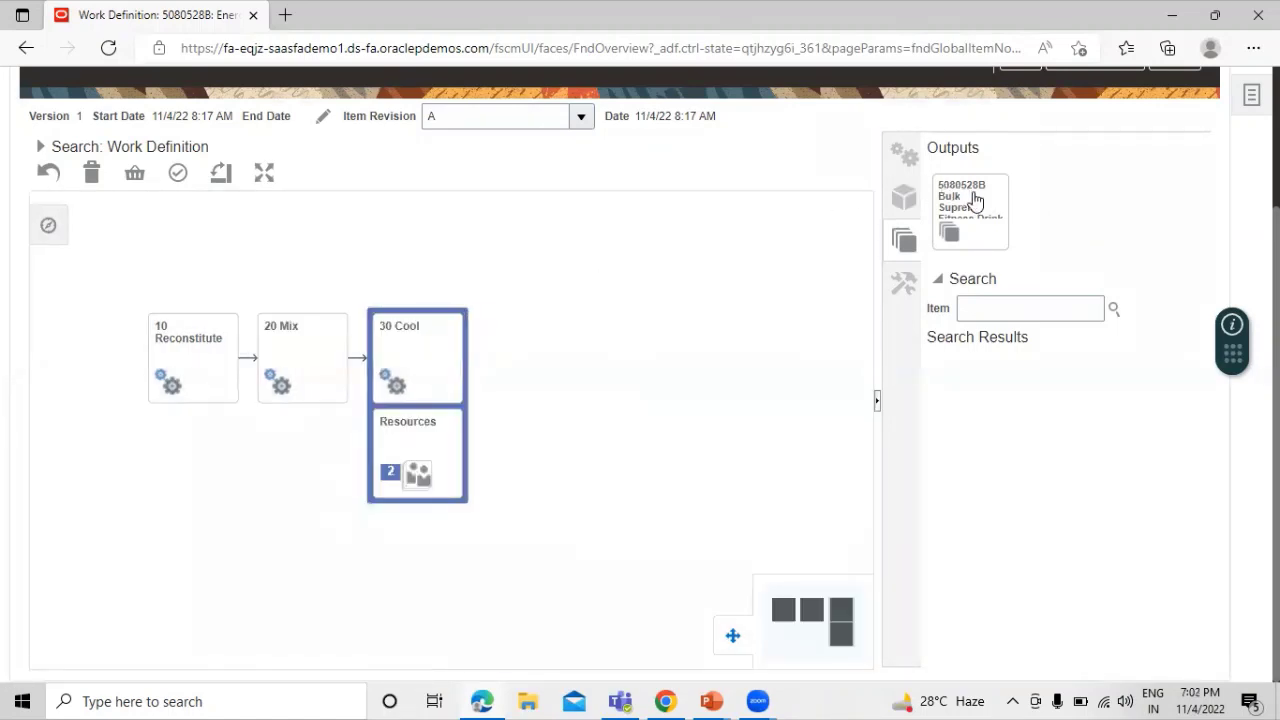
drag(990, 200, 443, 323)
click(988, 197)
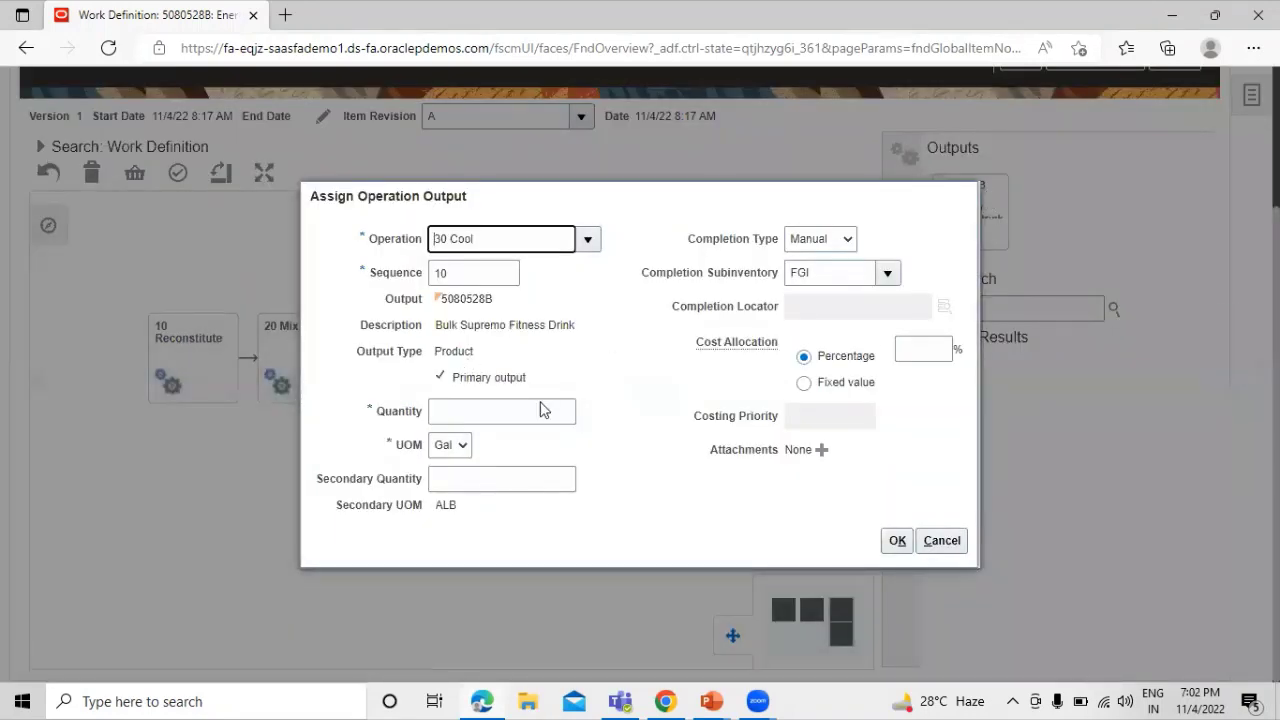
click(509, 414)
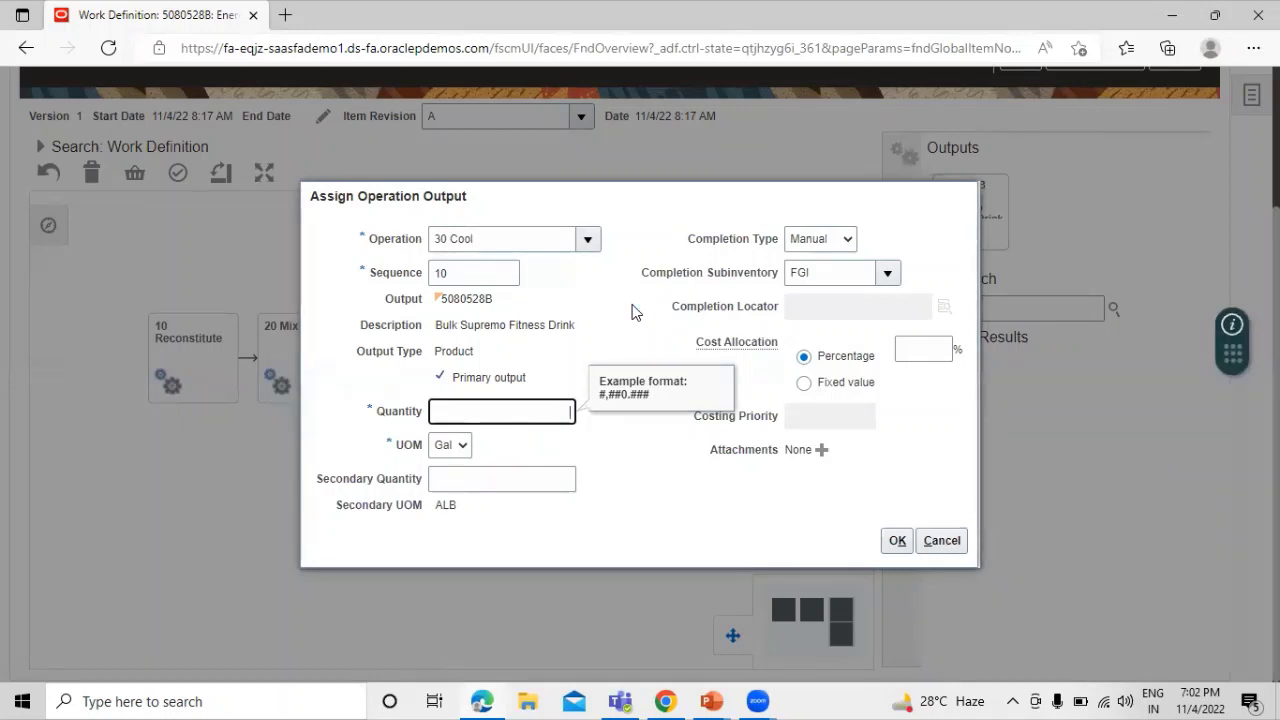
text(2000)
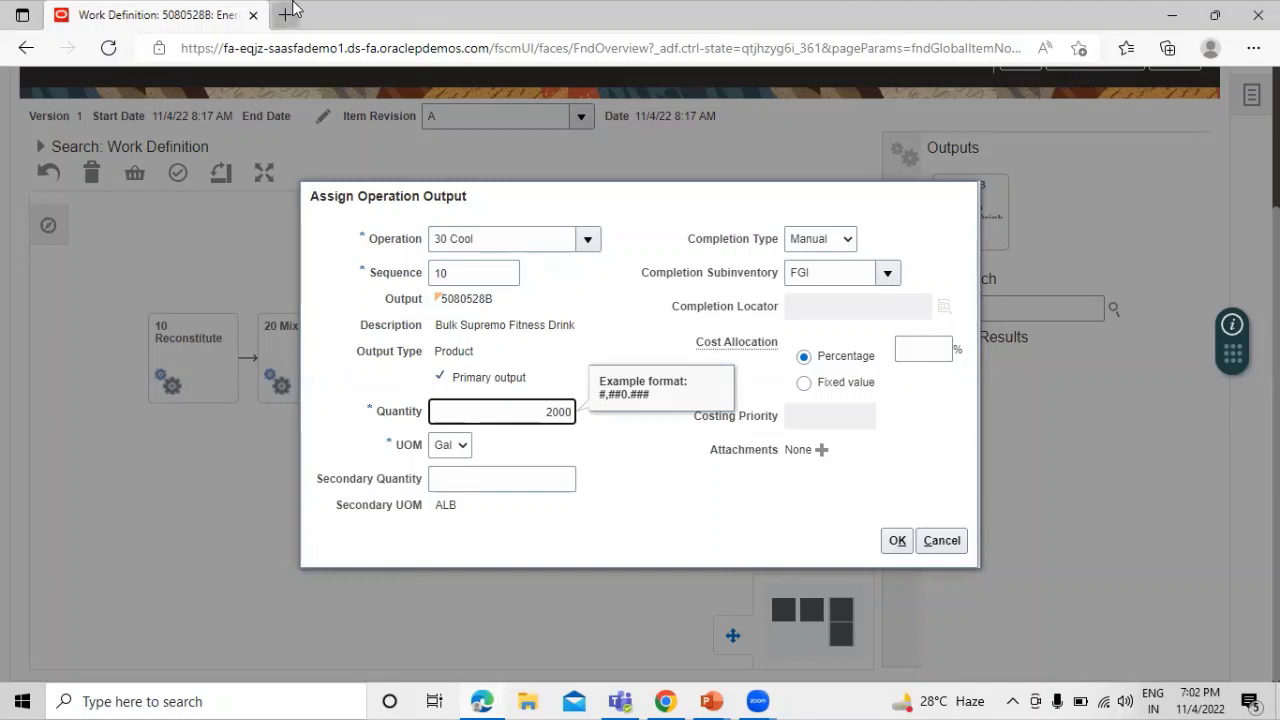
click(621, 446)
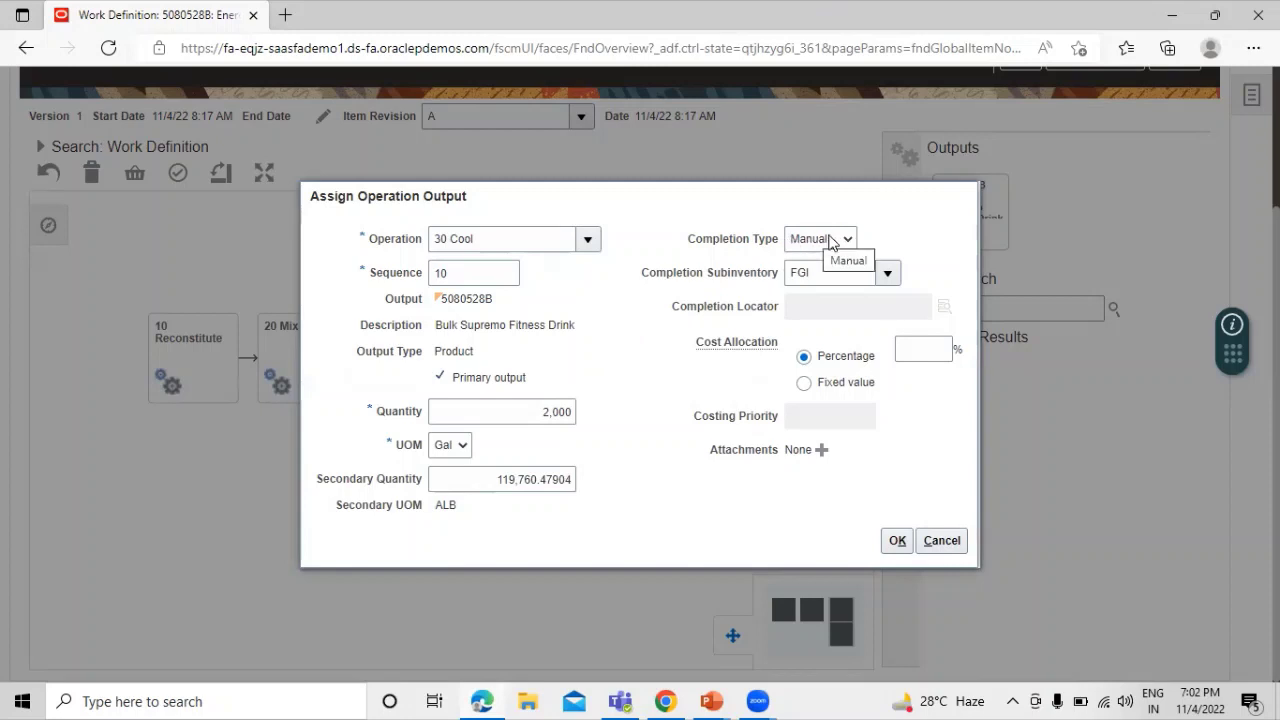
Step: Set the output's completion type to Automatic and its cost allocation to 99 percent, and confirm the assignment
click(828, 240)
click(830, 262)
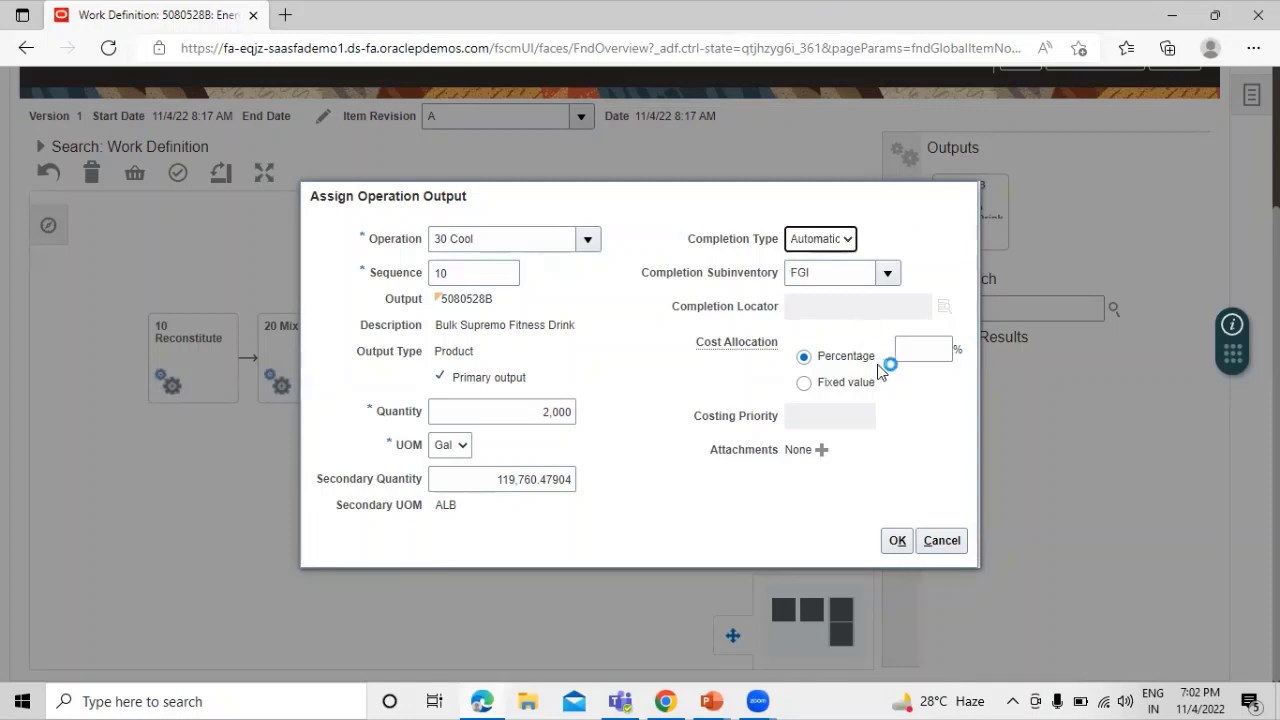
click(916, 349)
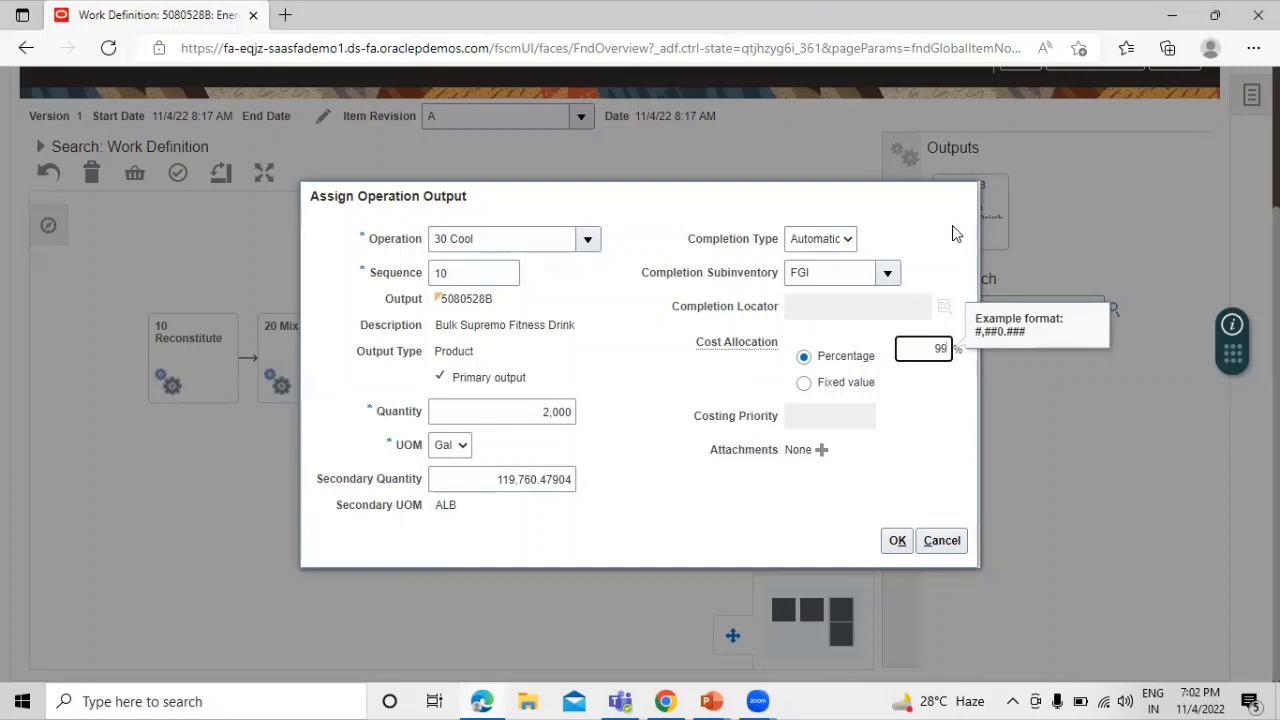
click(668, 490)
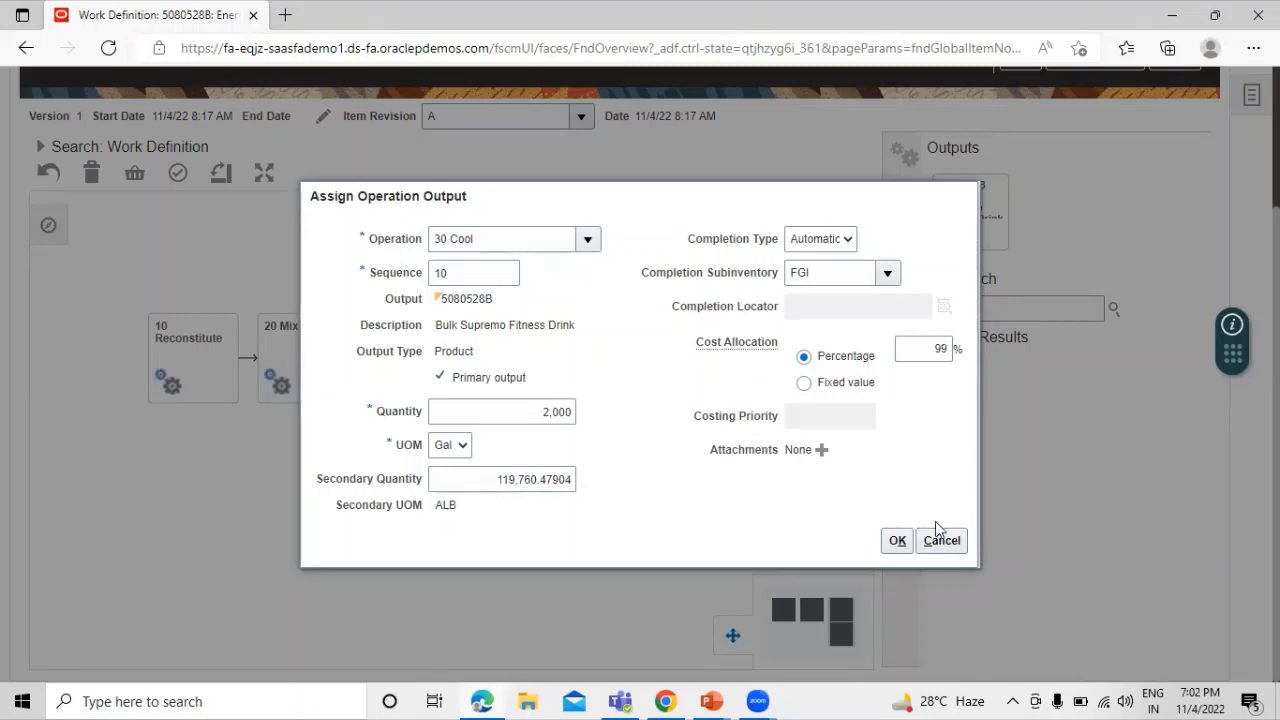
click(900, 541)
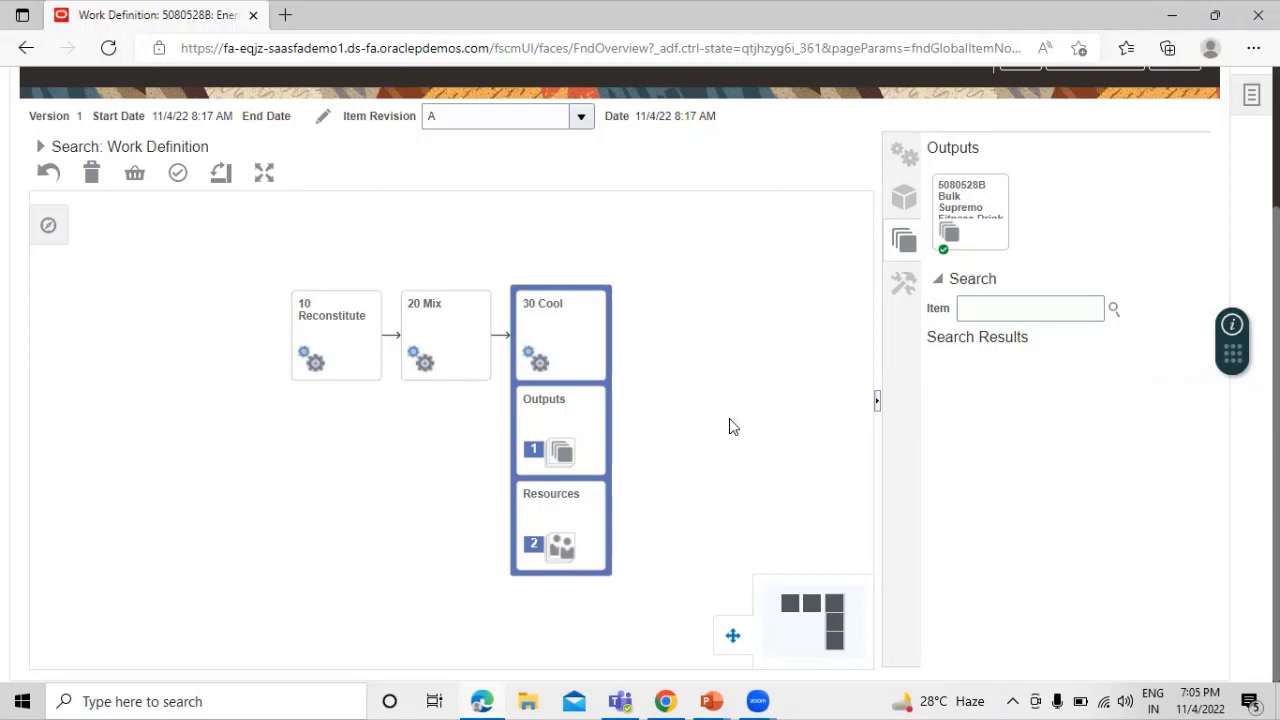
Step: Search the outputs for item 5082098W (Organic Waste) and load it into the output results
click(1015, 307)
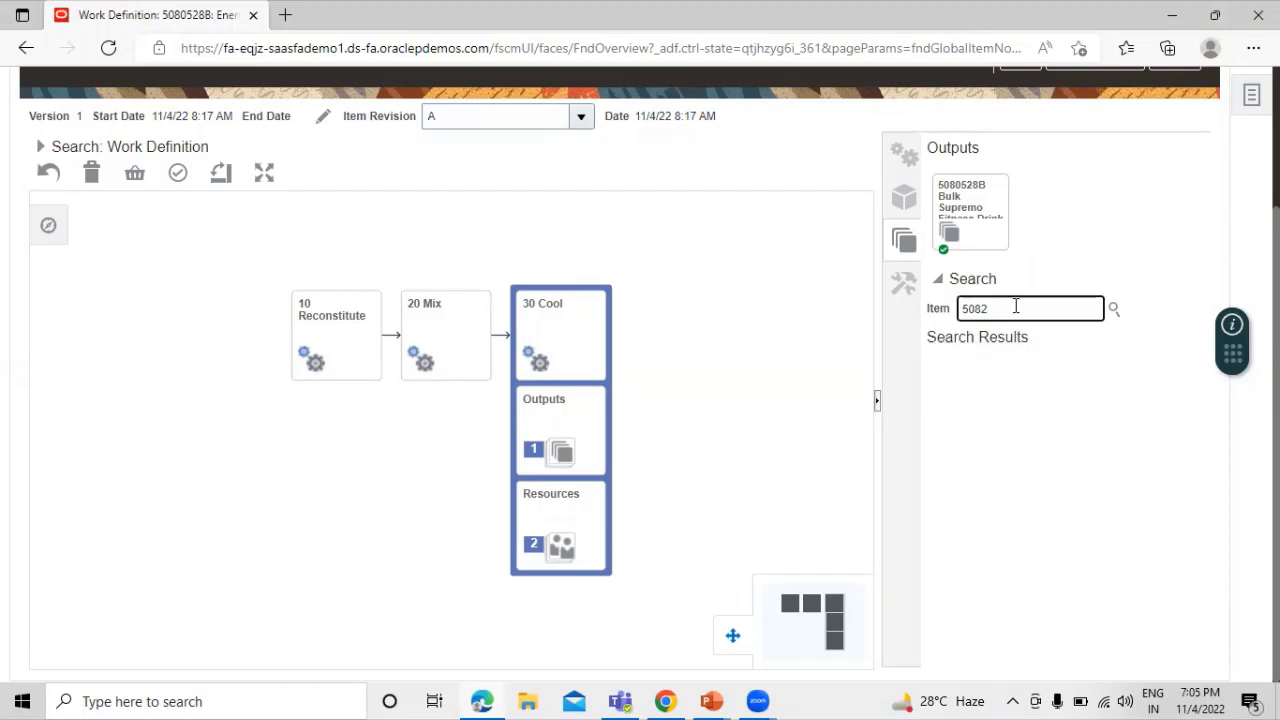
text(5082098W)
click(1114, 309)
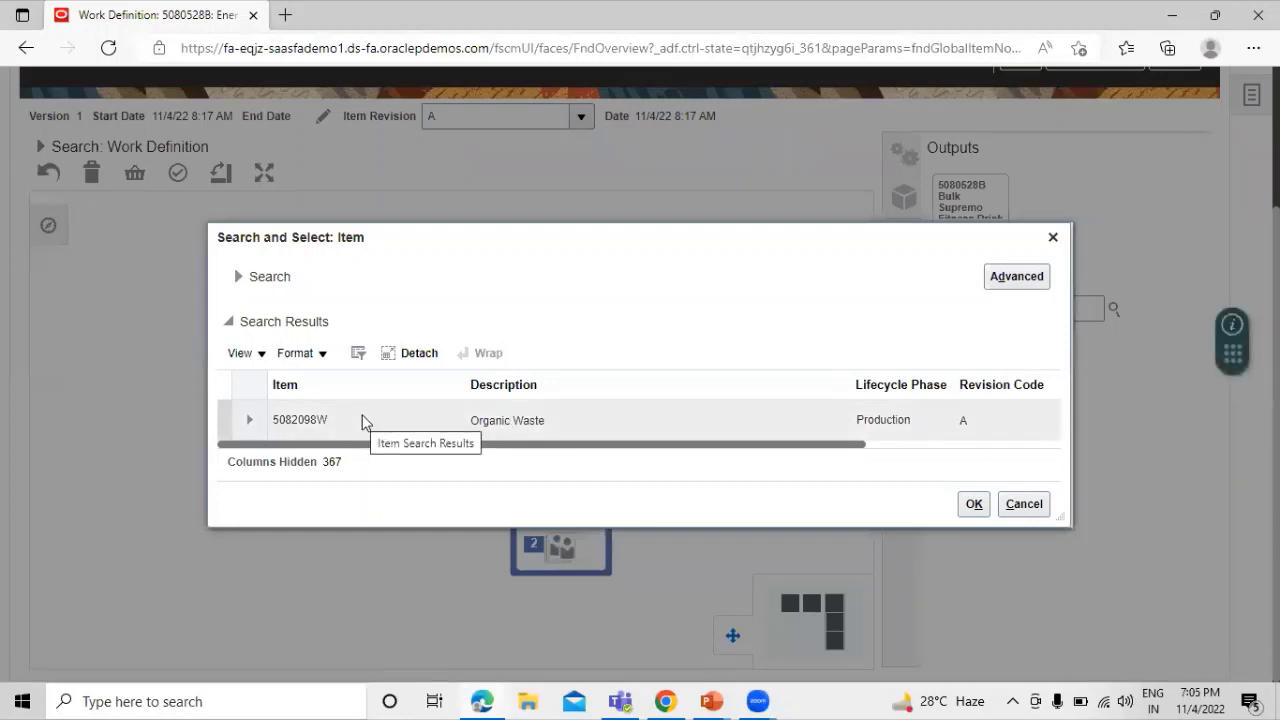
click(346, 417)
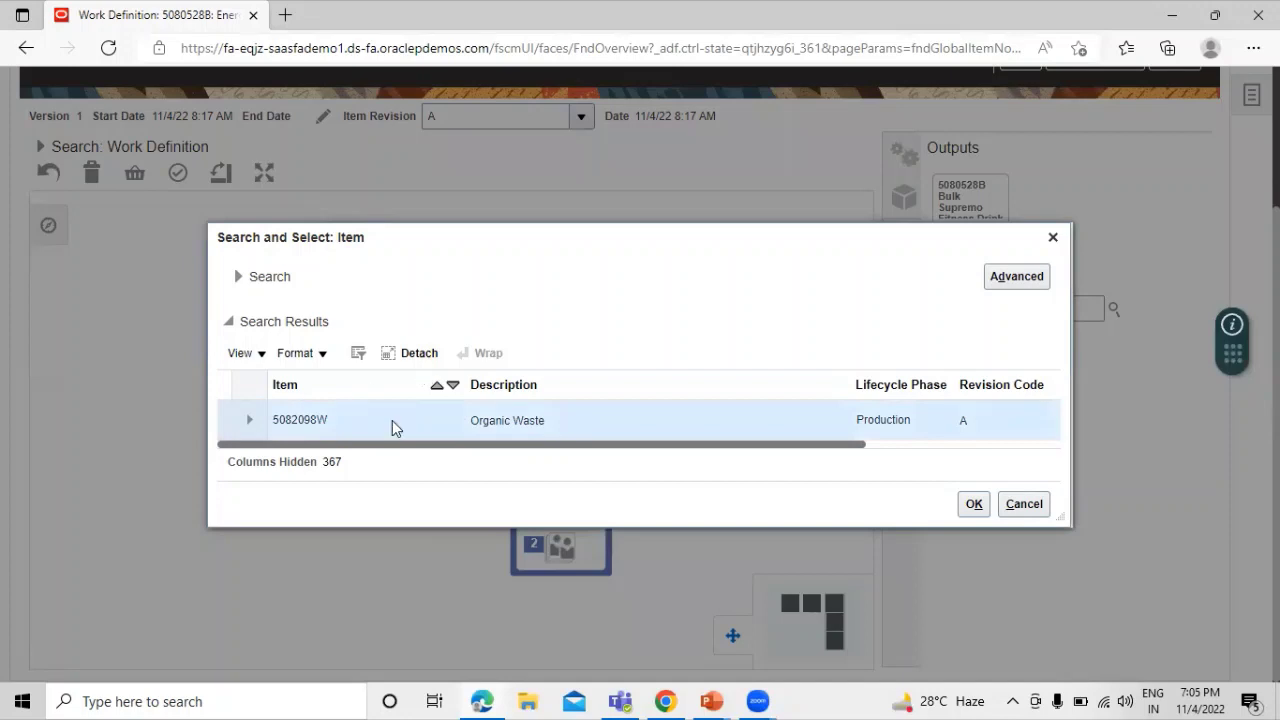
click(974, 506)
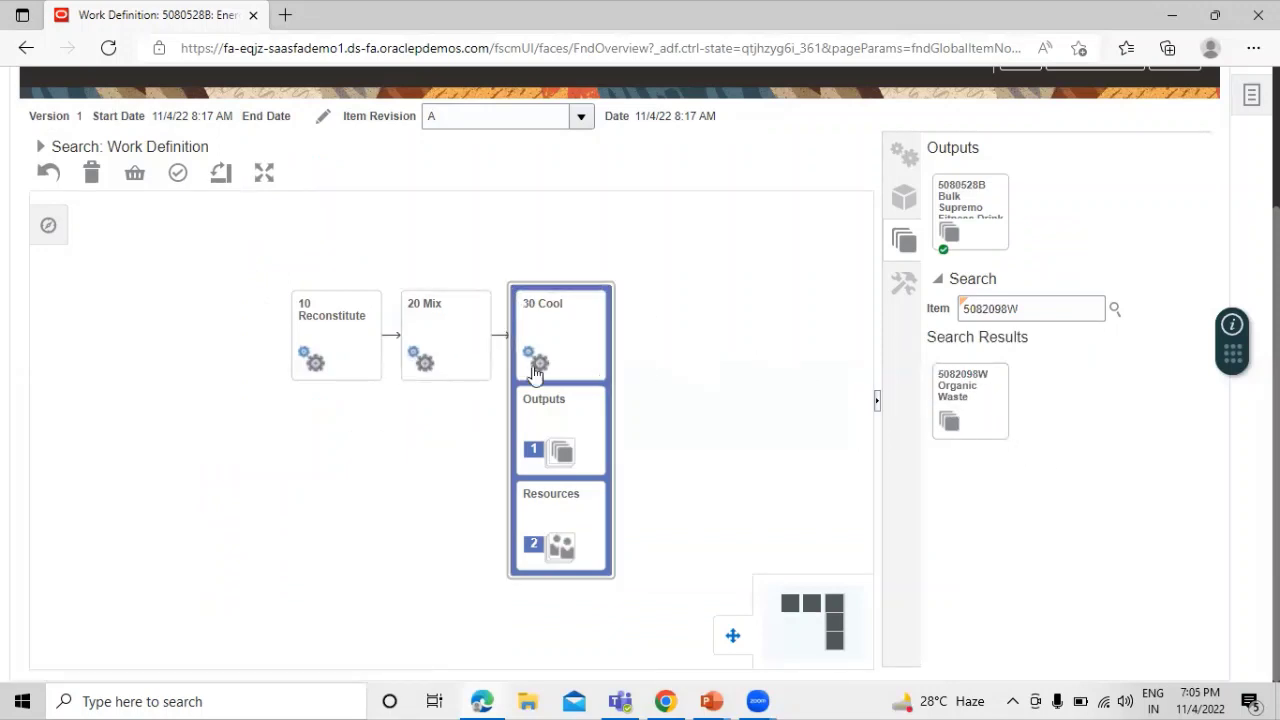
Step: Add the output 5082098W Organic Waste to operation 10 Reconstitute with quantity 1.7 and a cost allocation of 1.7 percent
click(340, 345)
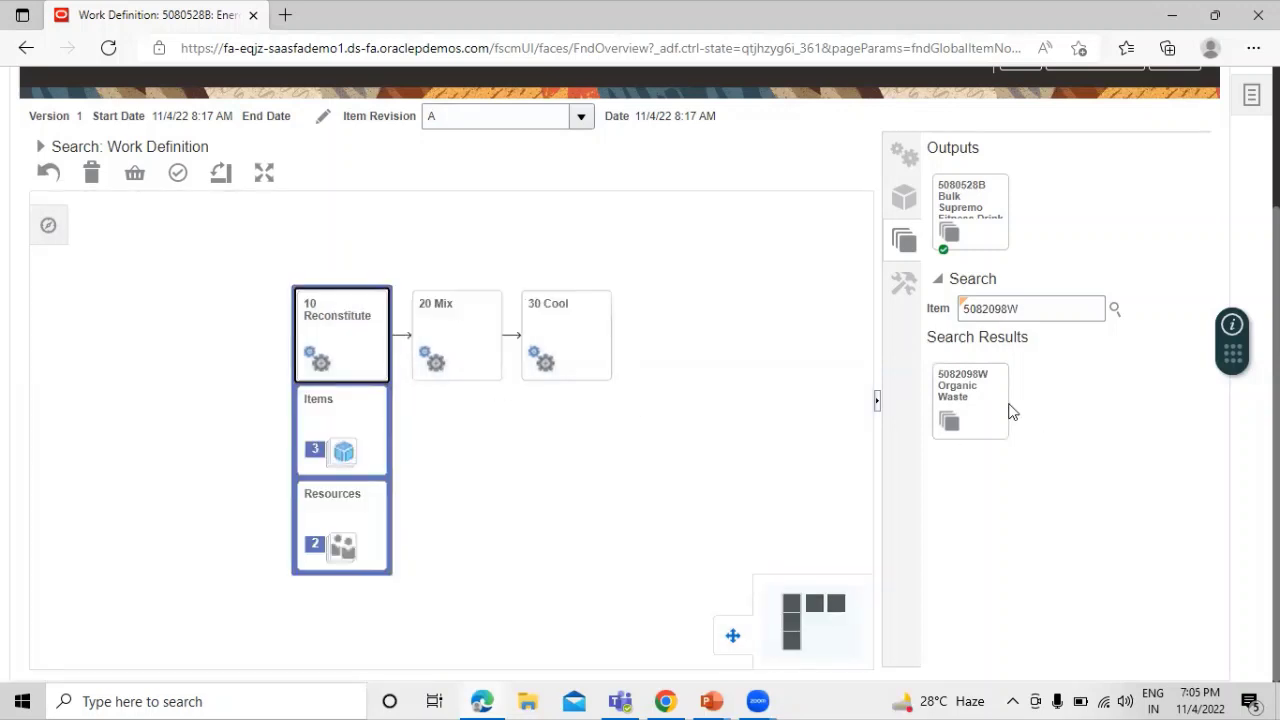
drag(986, 408, 354, 384)
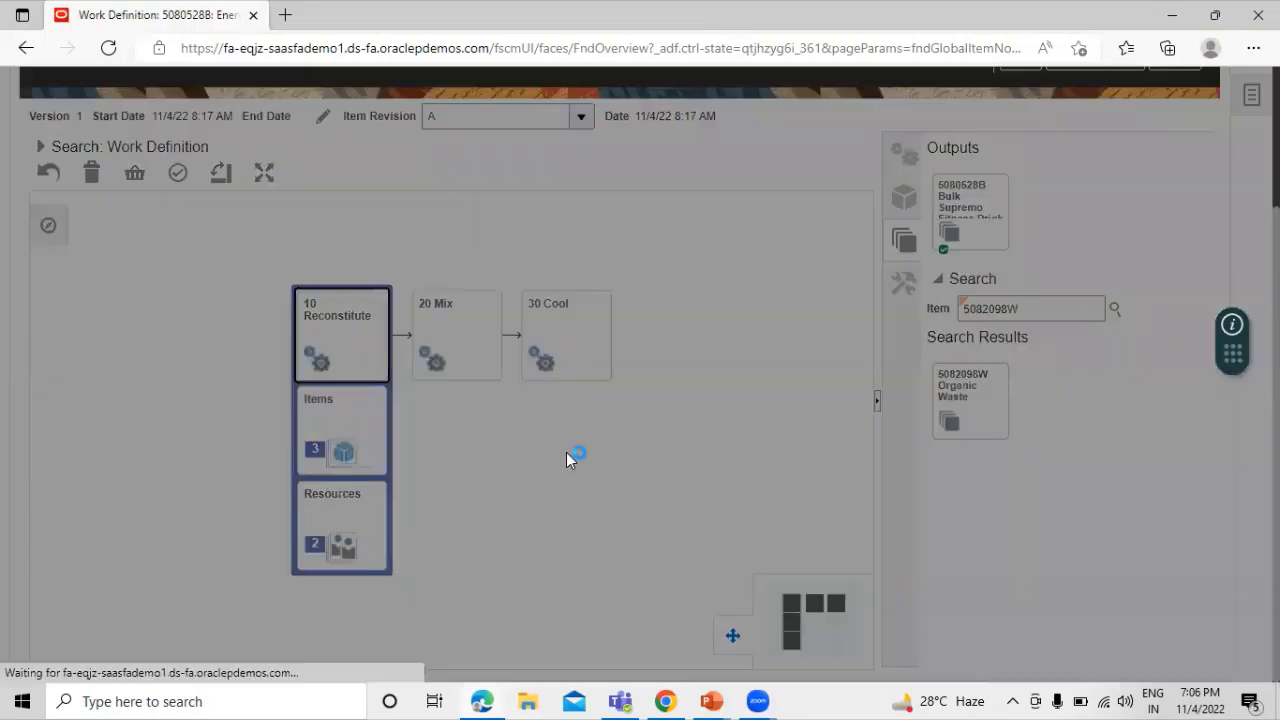
click(531, 447)
text(1.7)
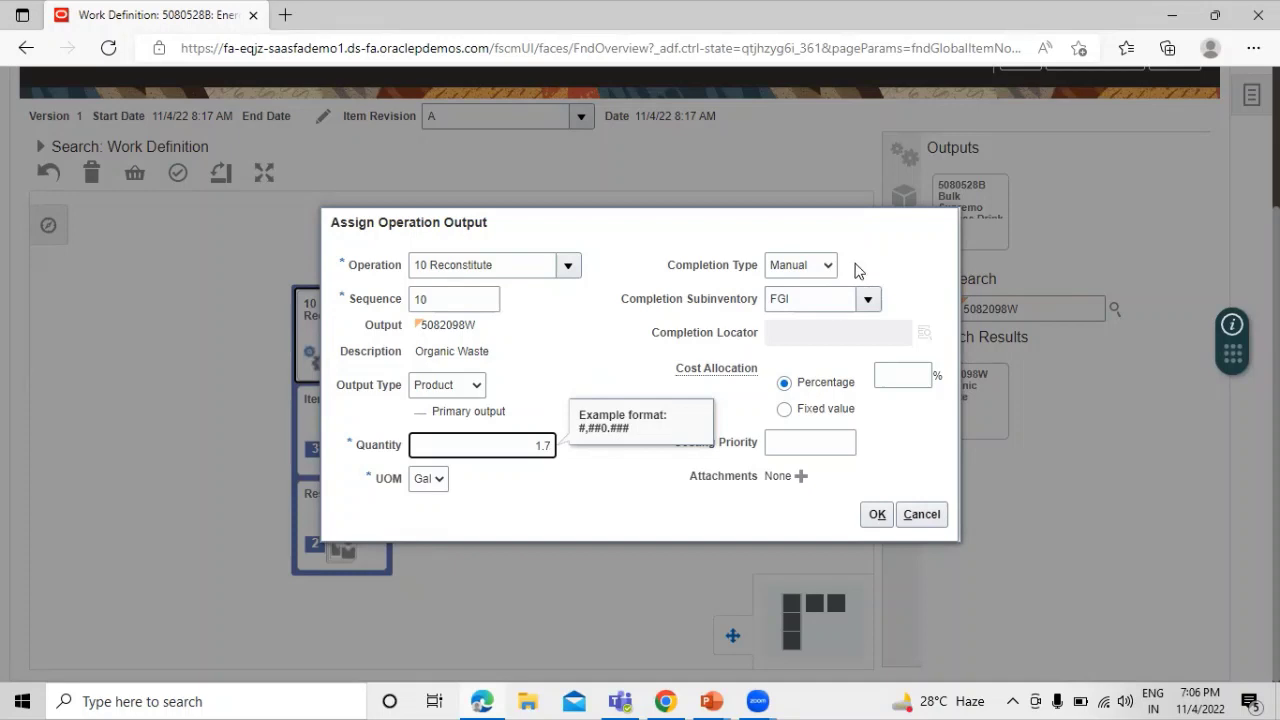
click(890, 428)
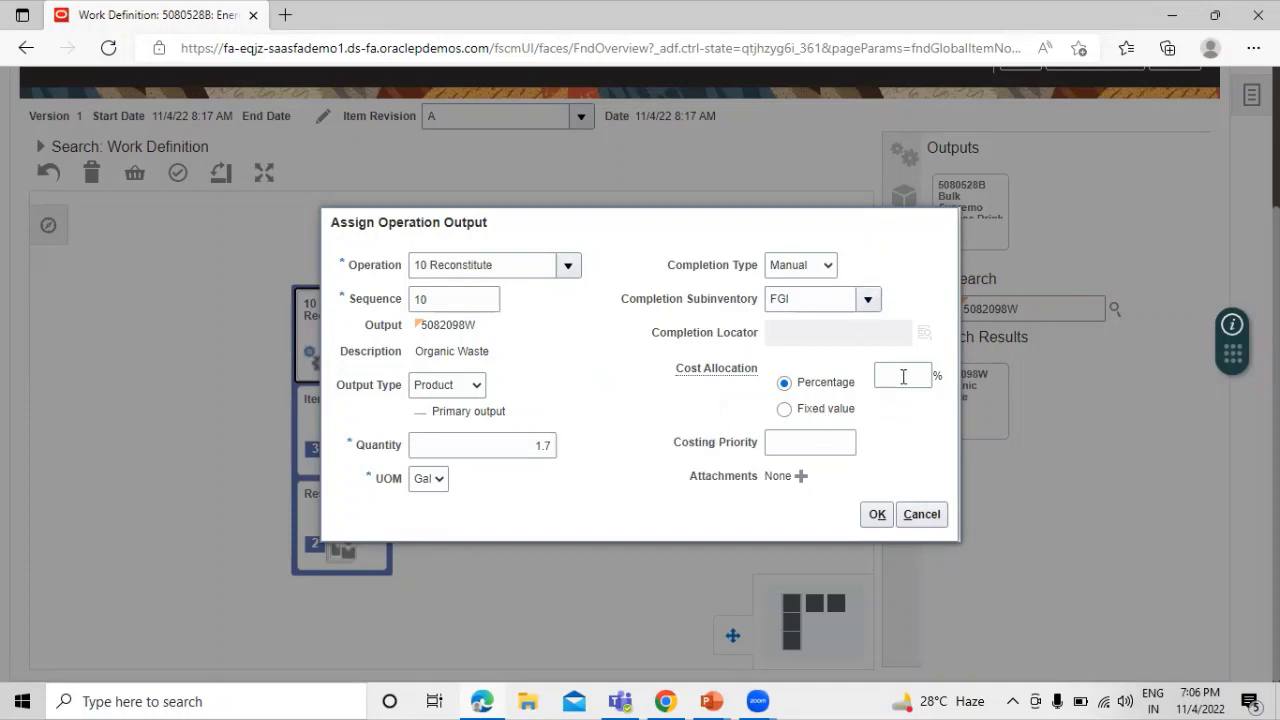
click(903, 376)
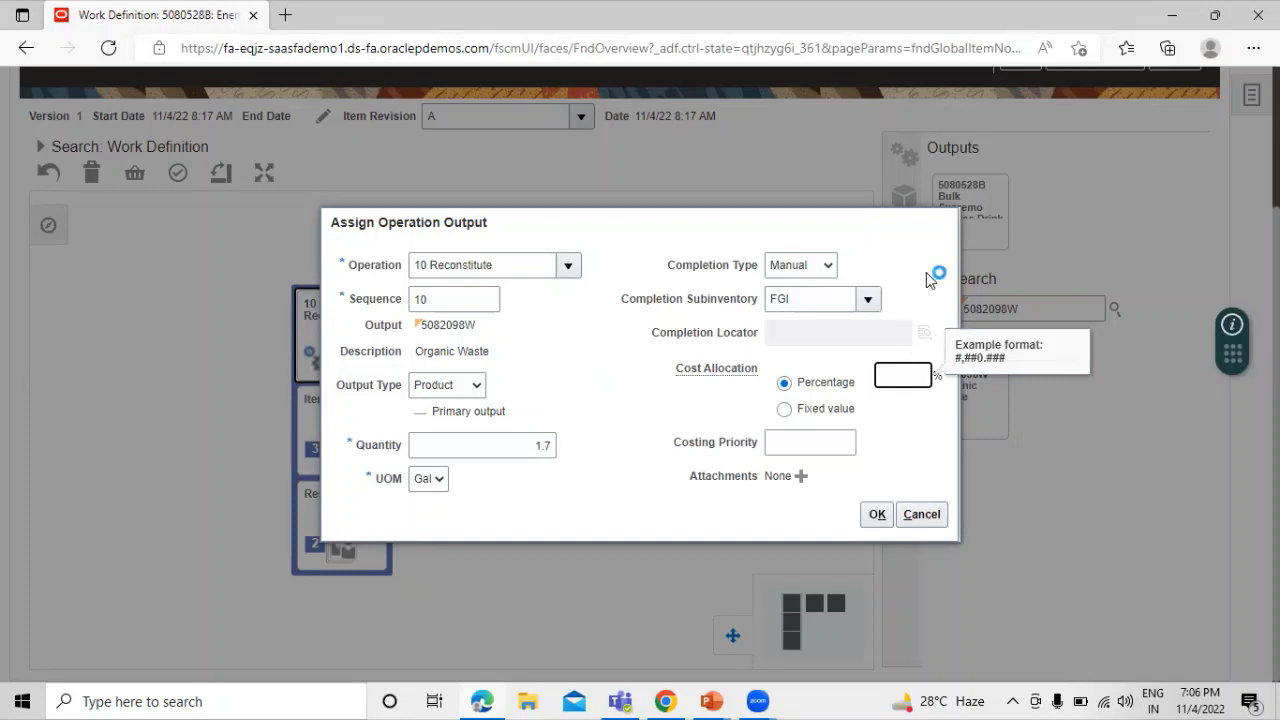
text(1.7)
Step: Correct the Organic Waste output's quantity to 0.16 and confirm the assignment
click(517, 445)
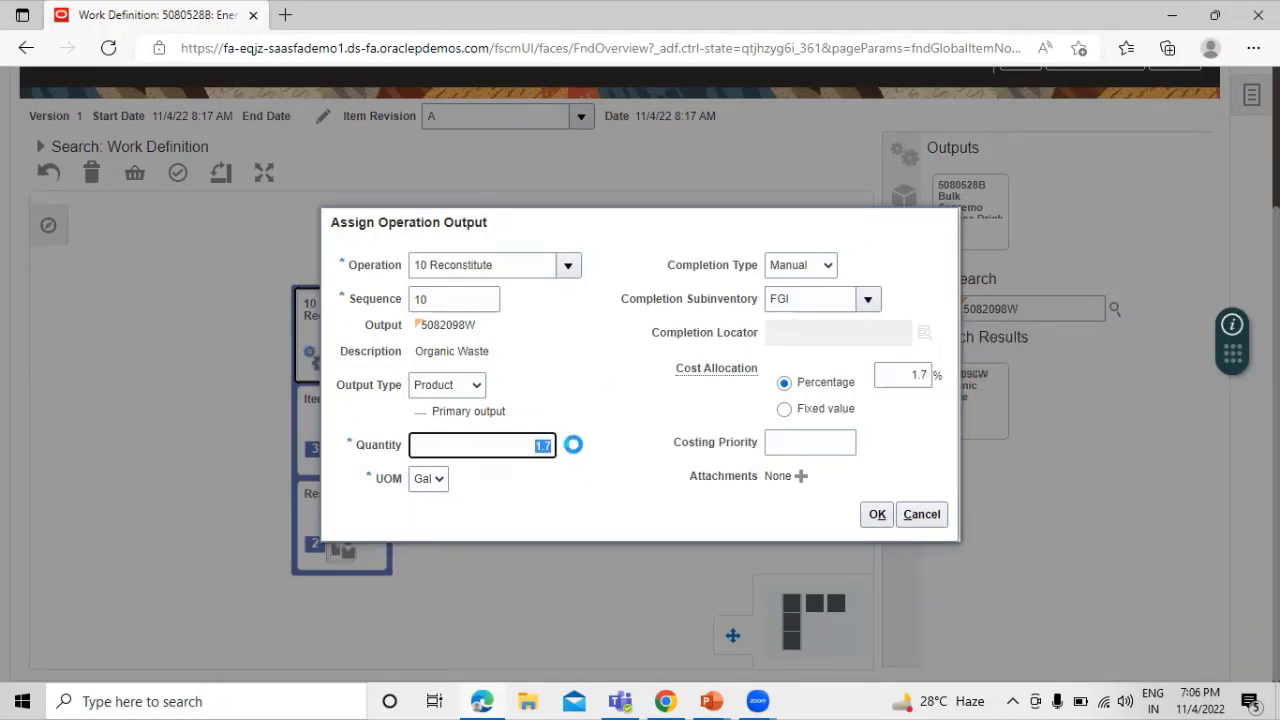
key(BackSpace)
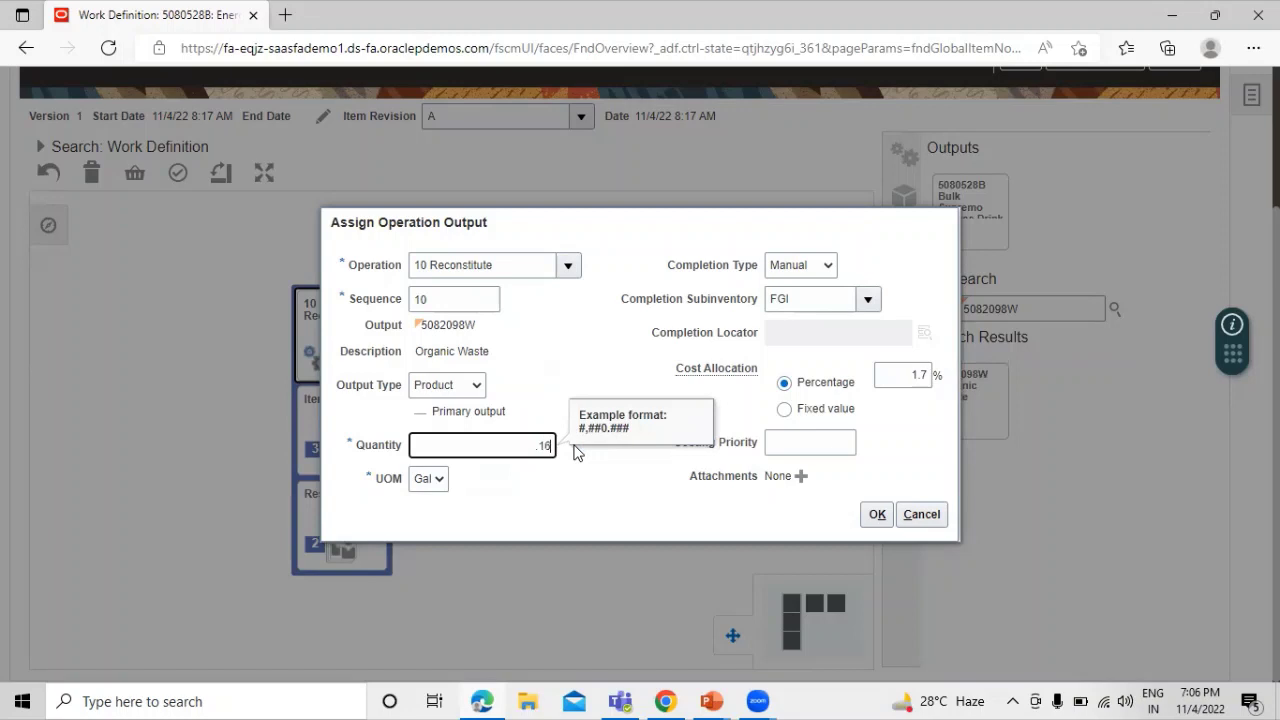
click(575, 485)
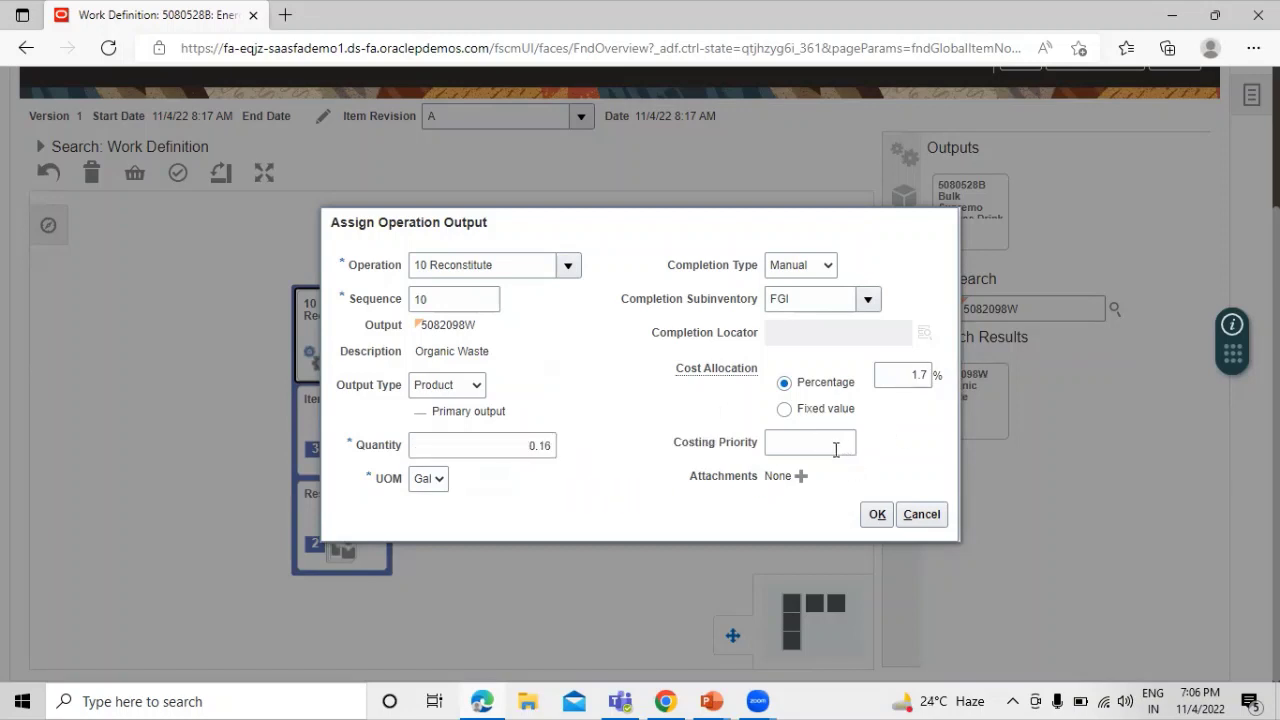
click(877, 514)
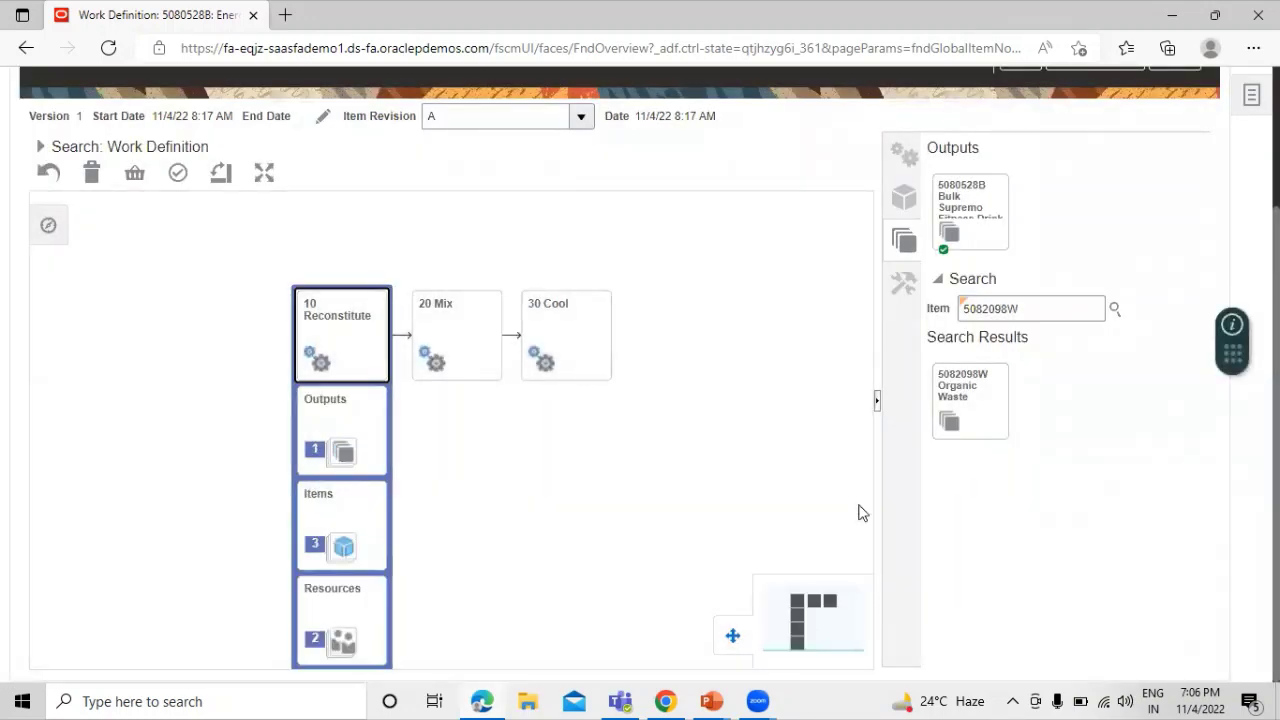
Step: Search the outputs for item 4087255P (Pulp) and load it into the output results
drag(1048, 314, 930, 333)
key(BackSpace)
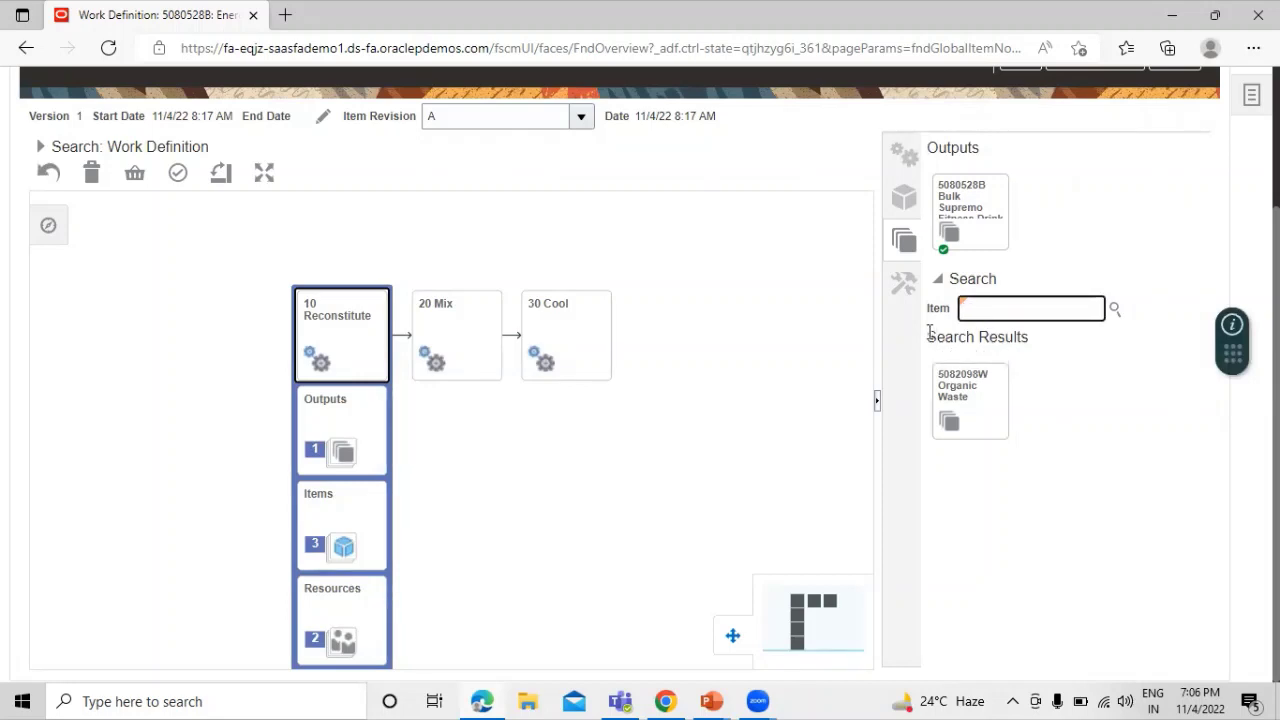
text(4087255P)
click(1115, 309)
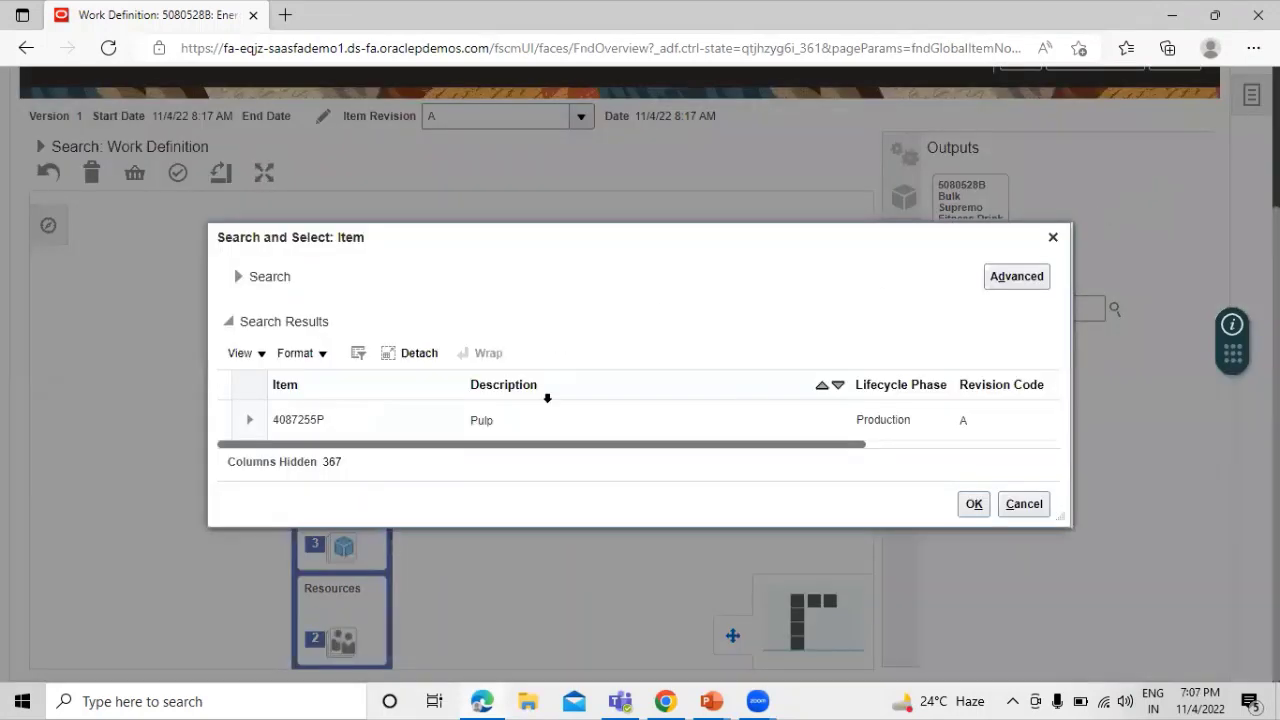
click(570, 432)
click(973, 504)
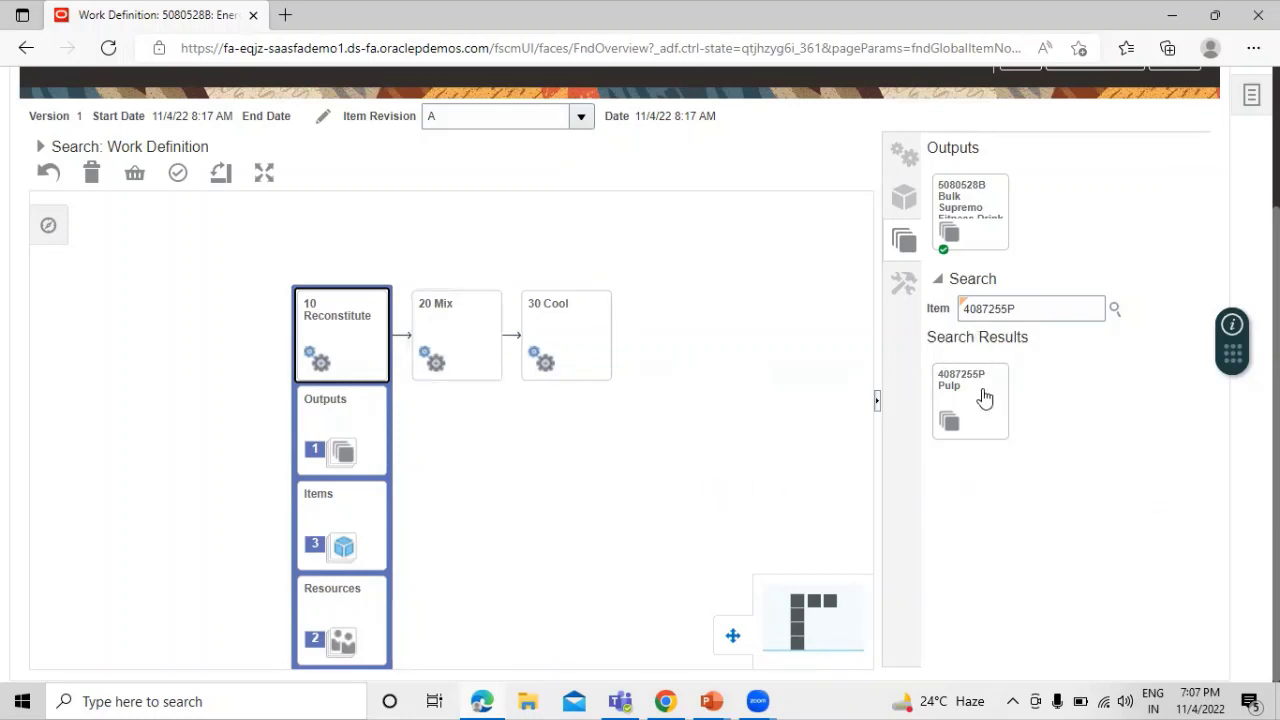
Step: Assign the Pulp output to operation 20 Mix with quantity 4, completion type Automatic and a cost allocation of 2 percent
drag(982, 404, 455, 312)
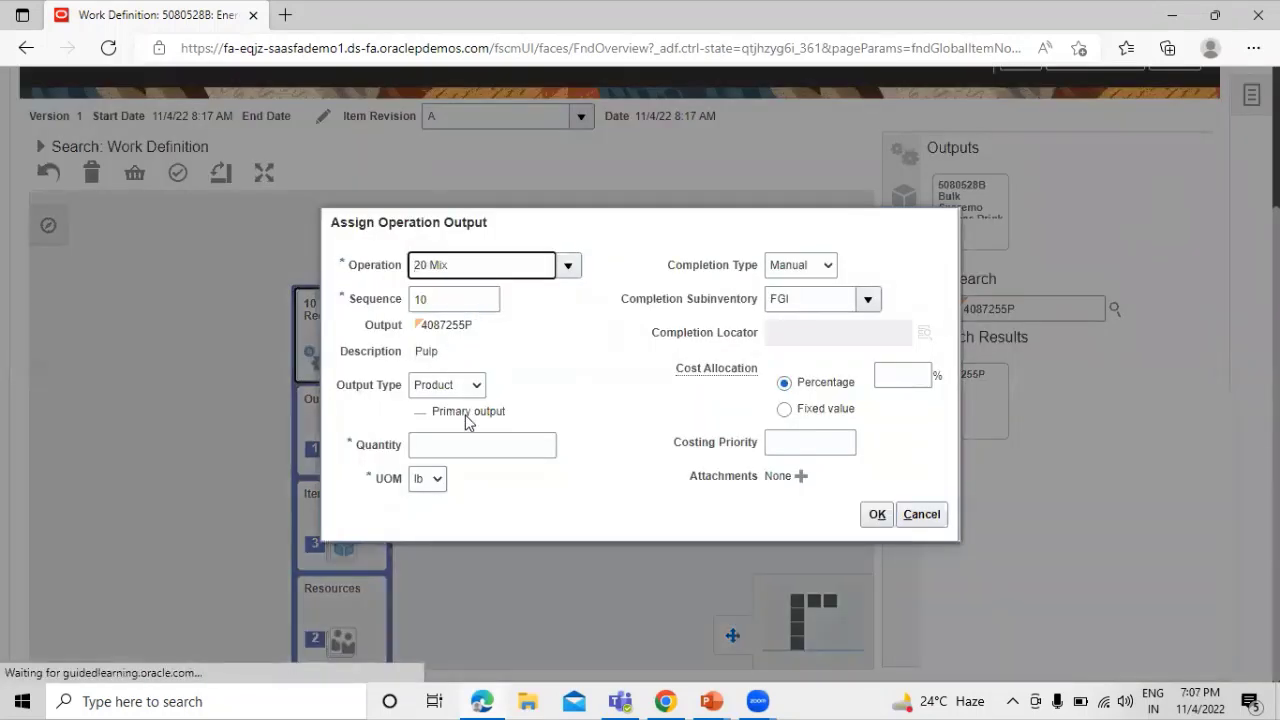
click(486, 447)
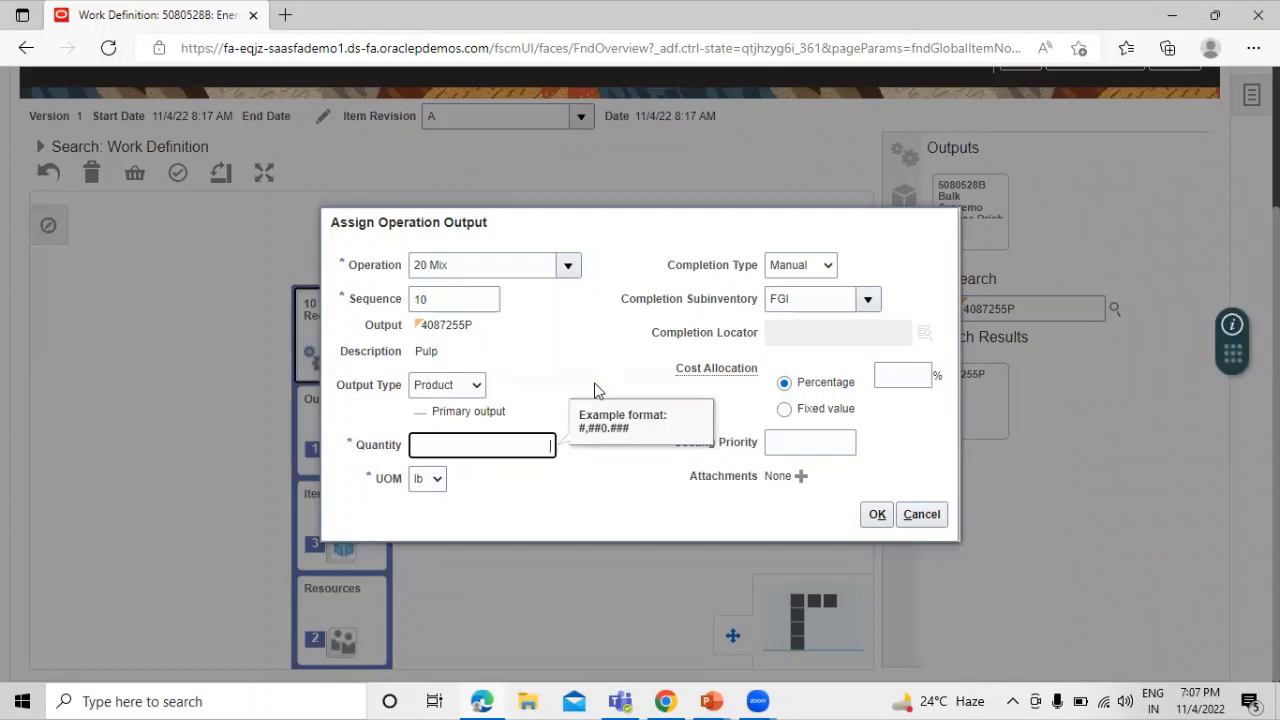
text(4)
click(560, 486)
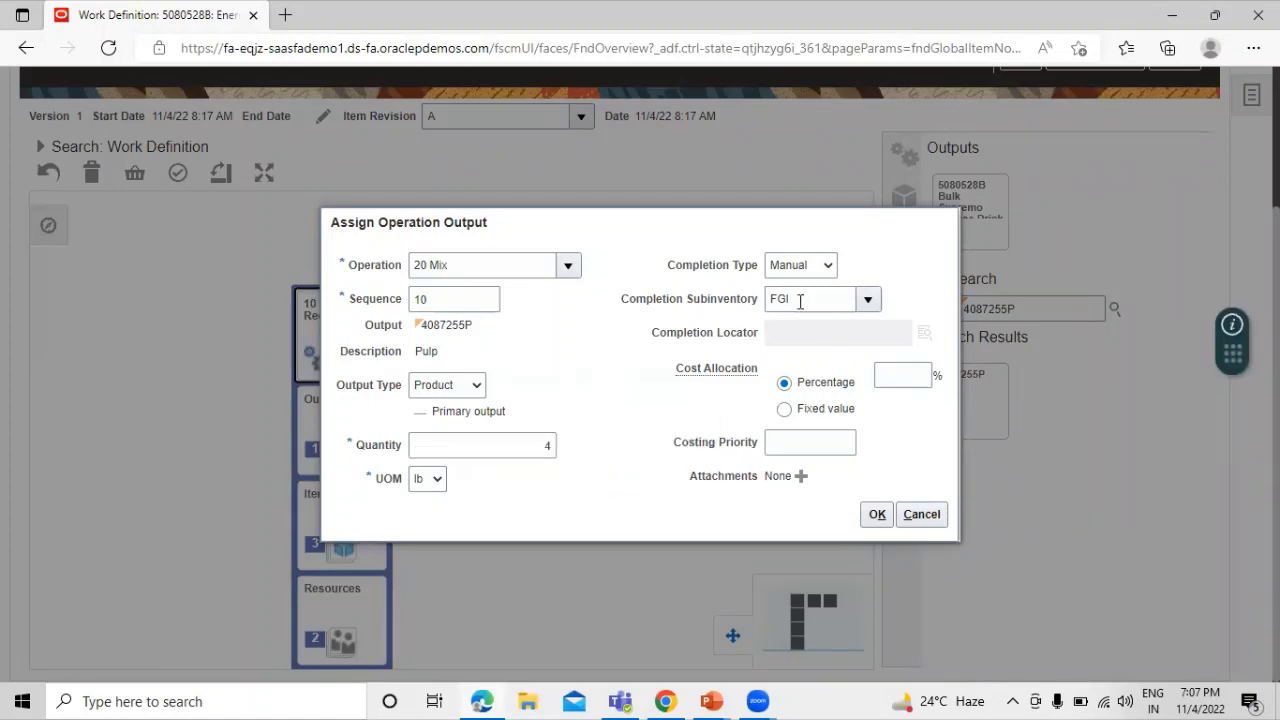
click(804, 263)
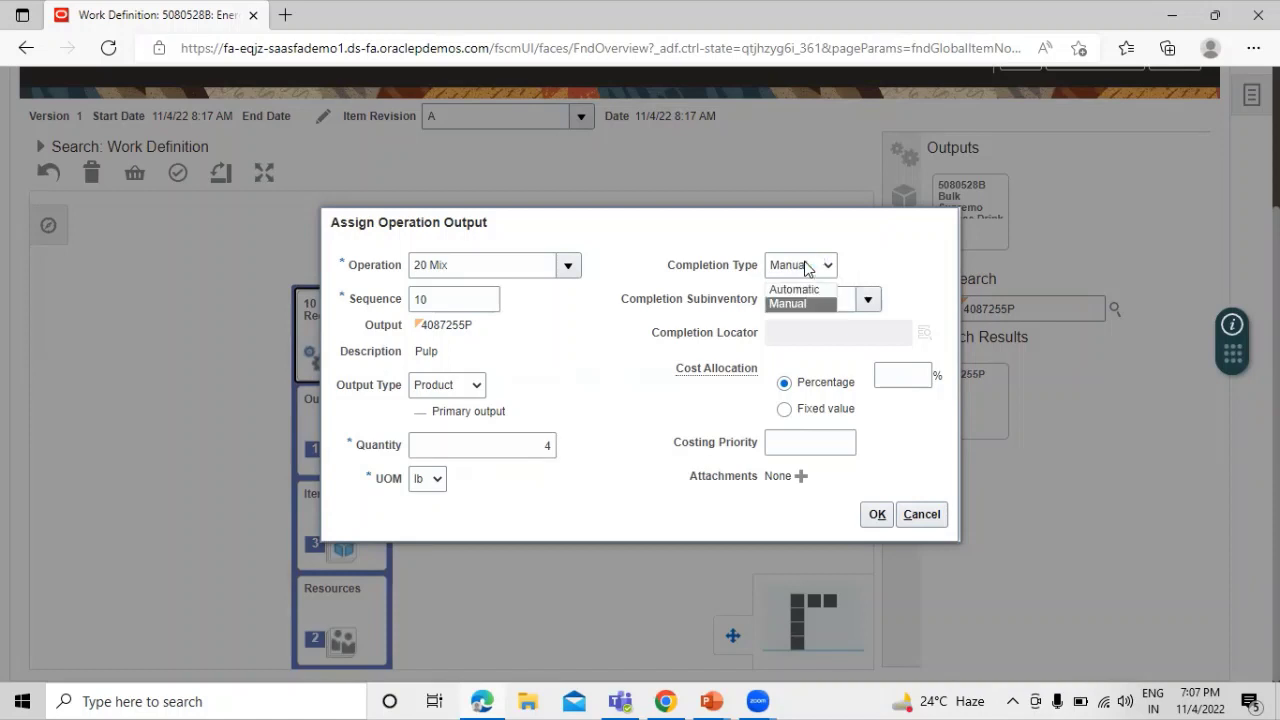
click(806, 290)
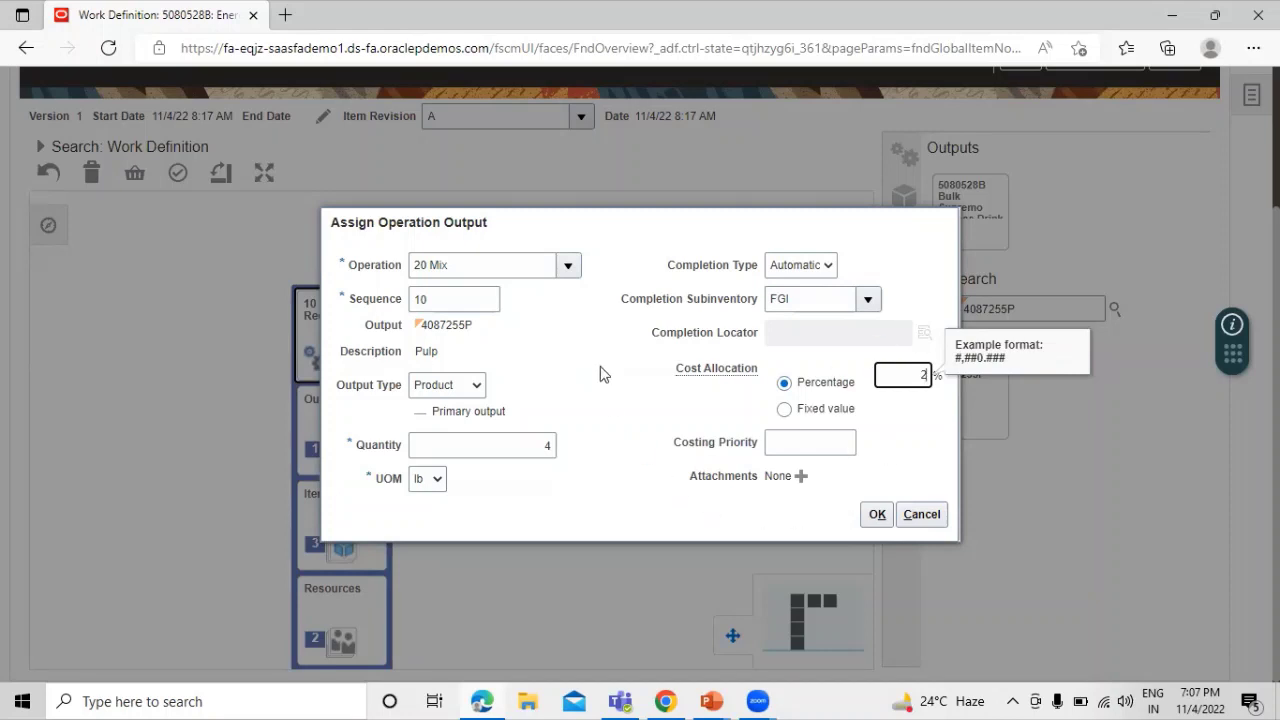
click(877, 514)
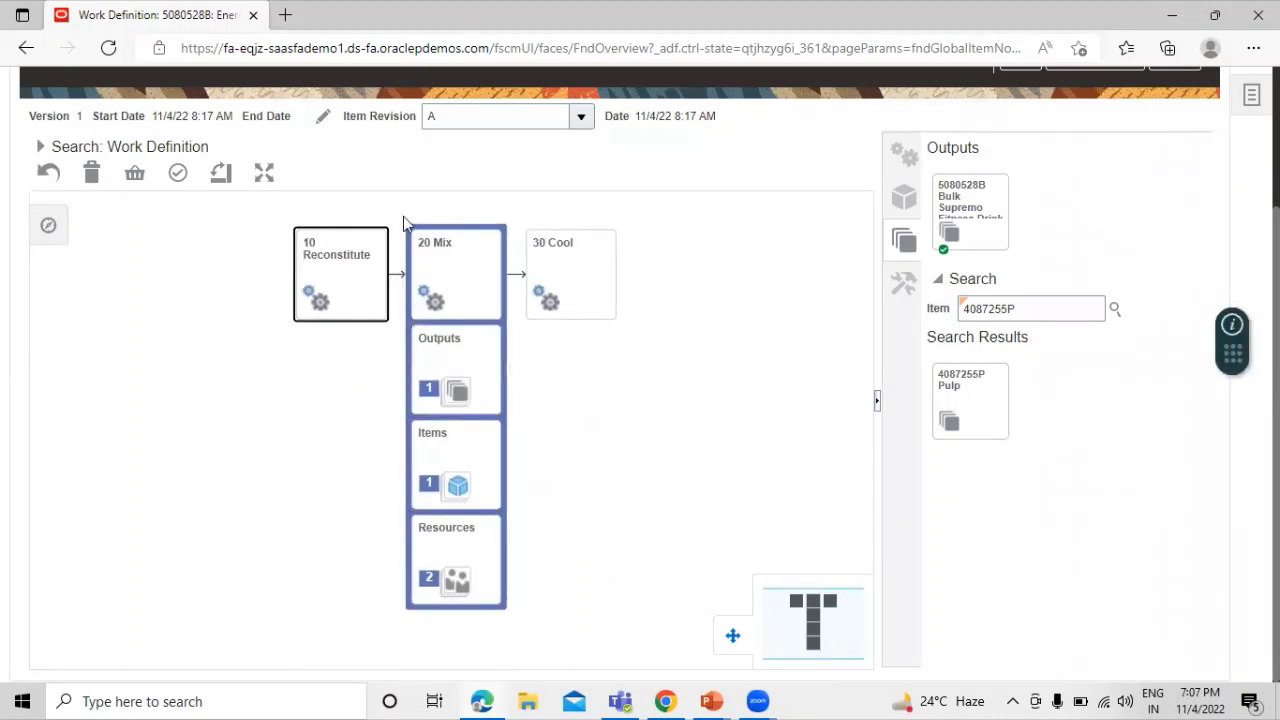
Step: Review the outputs, items and resources assigned to operations 10, 20 and 30, expanding all operations at once
click(368, 283)
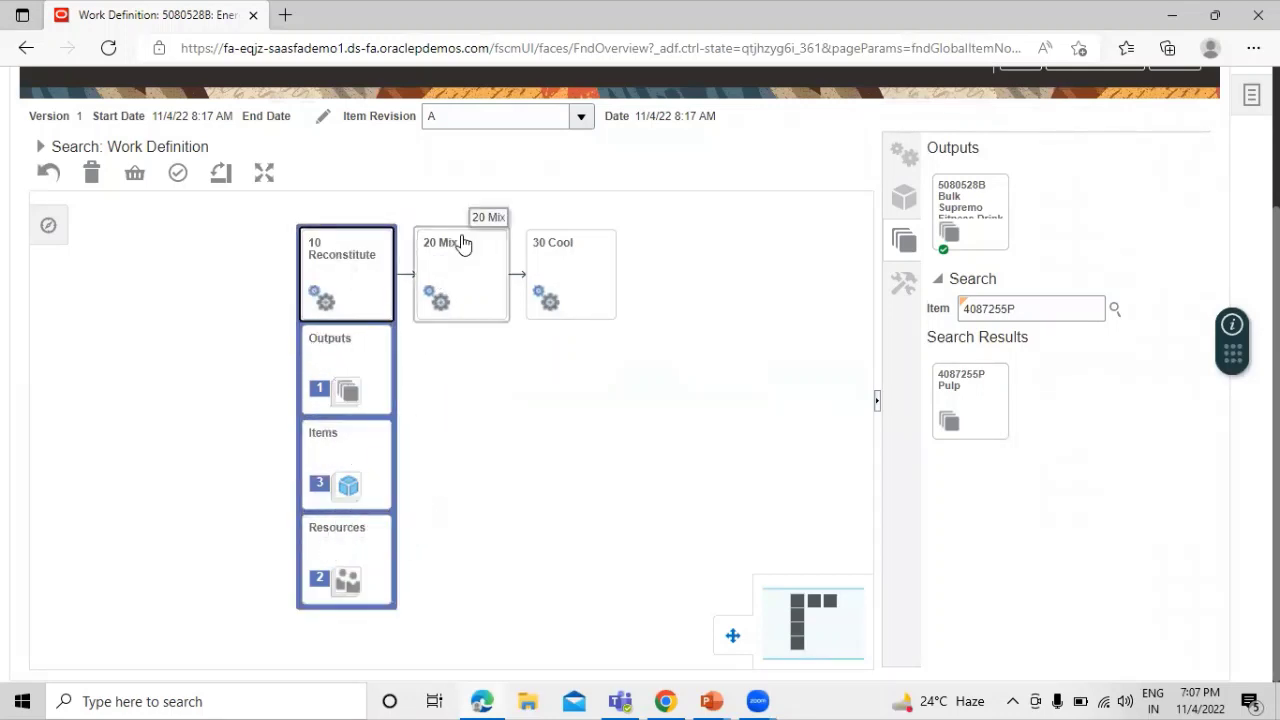
click(473, 273)
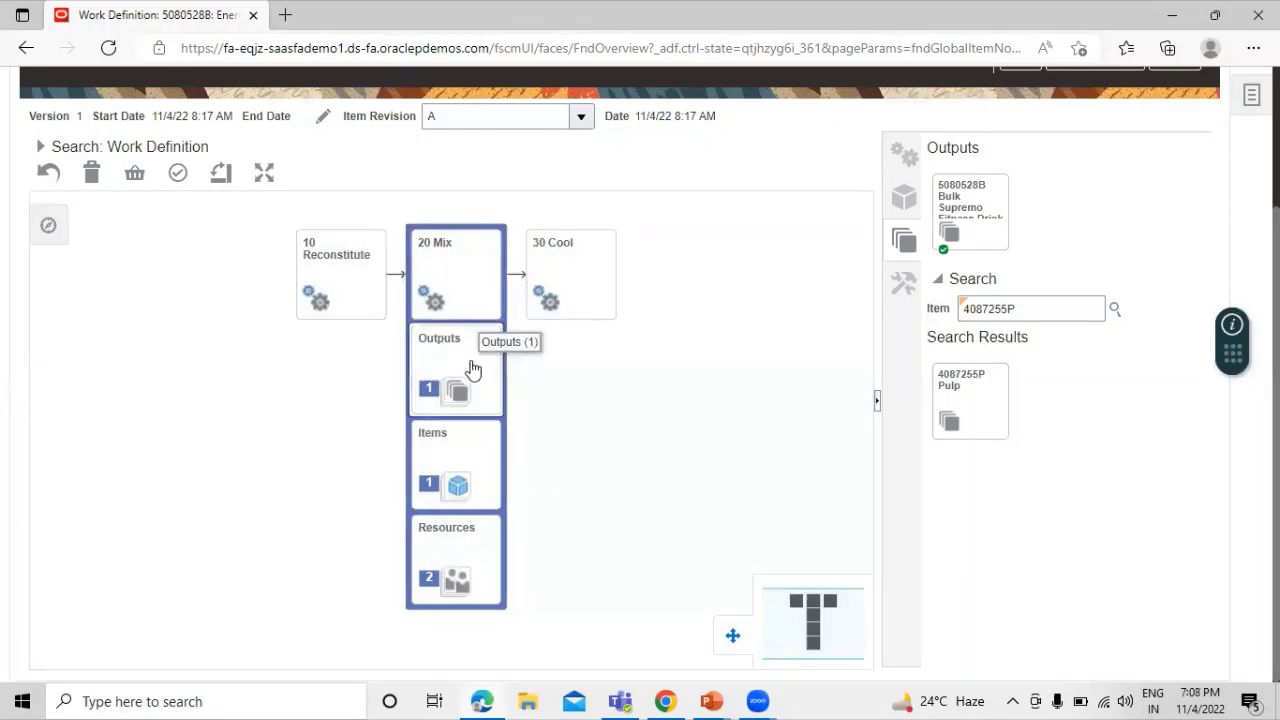
click(589, 261)
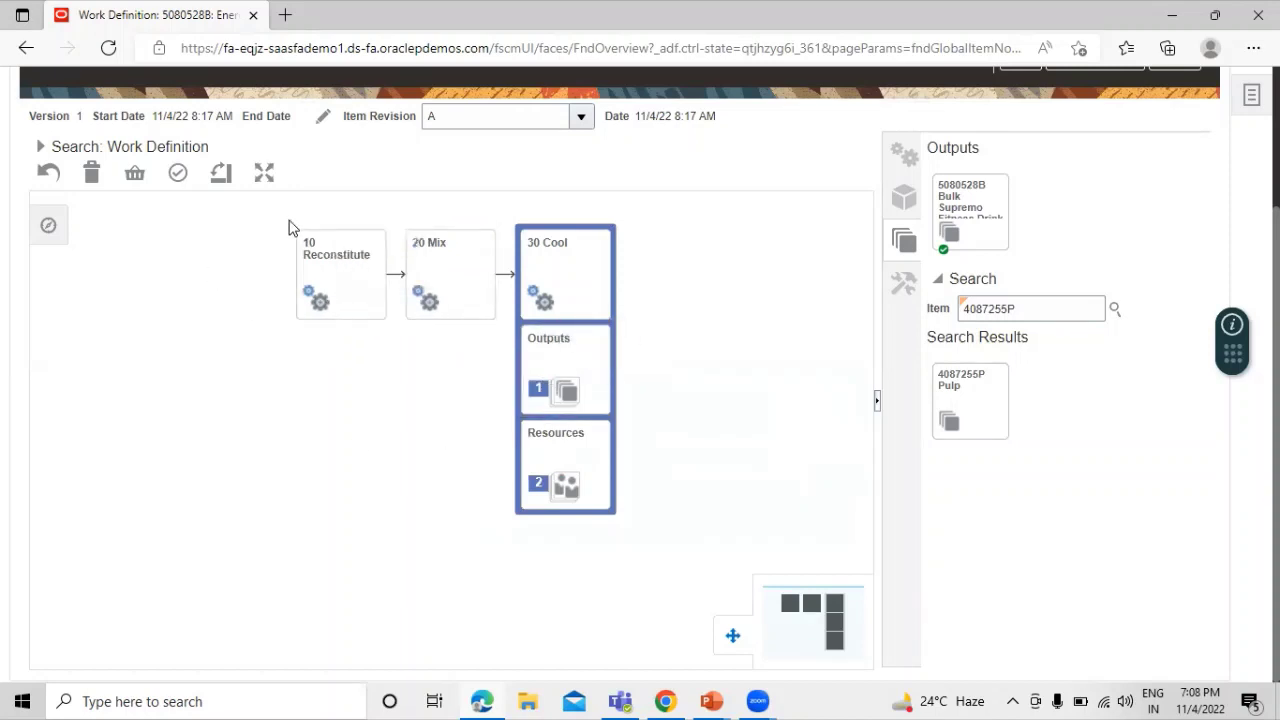
click(265, 177)
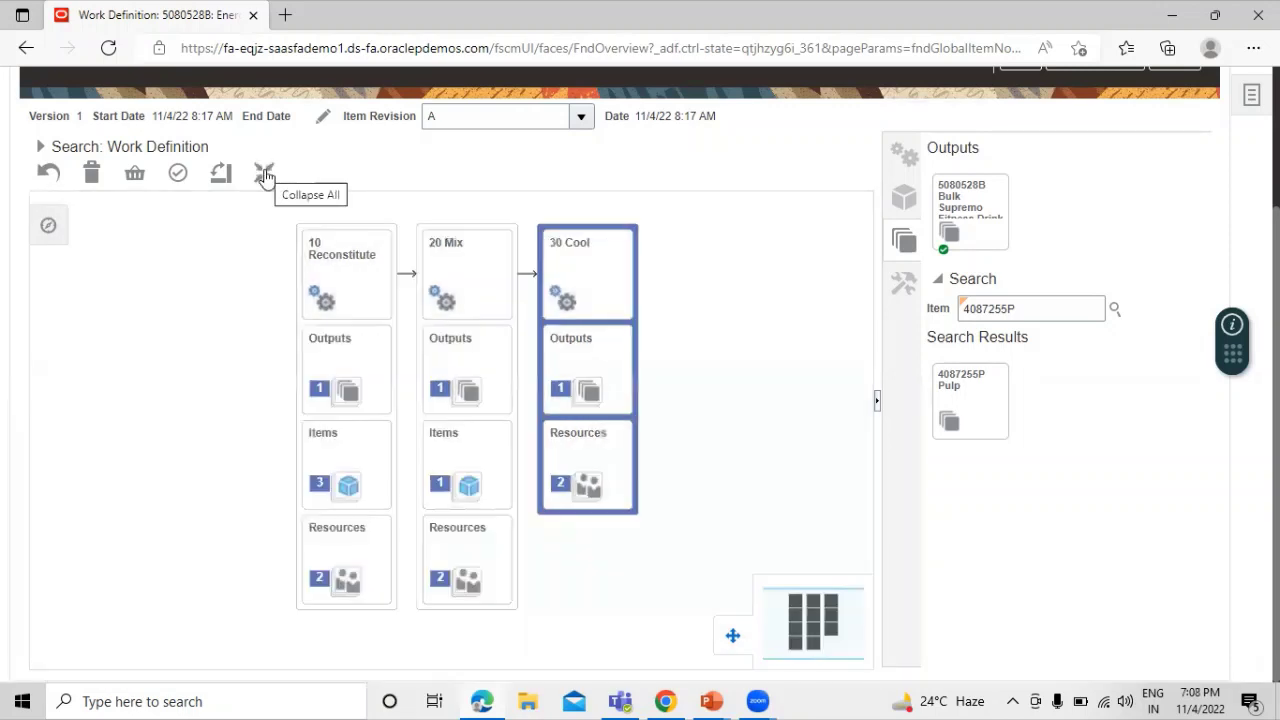
Step: Collect the outputs of operations 10 Reconstitute, 20 Mix and 30 Cool using multiple selection
click(178, 175)
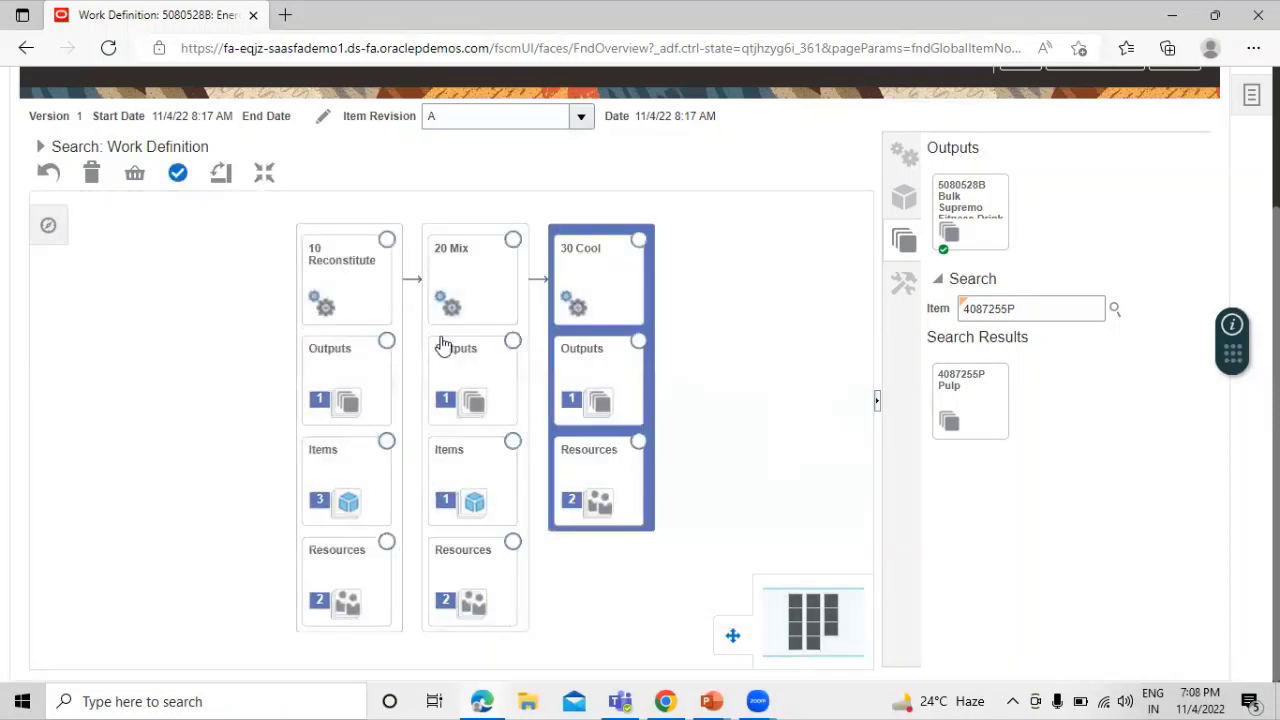
click(513, 348)
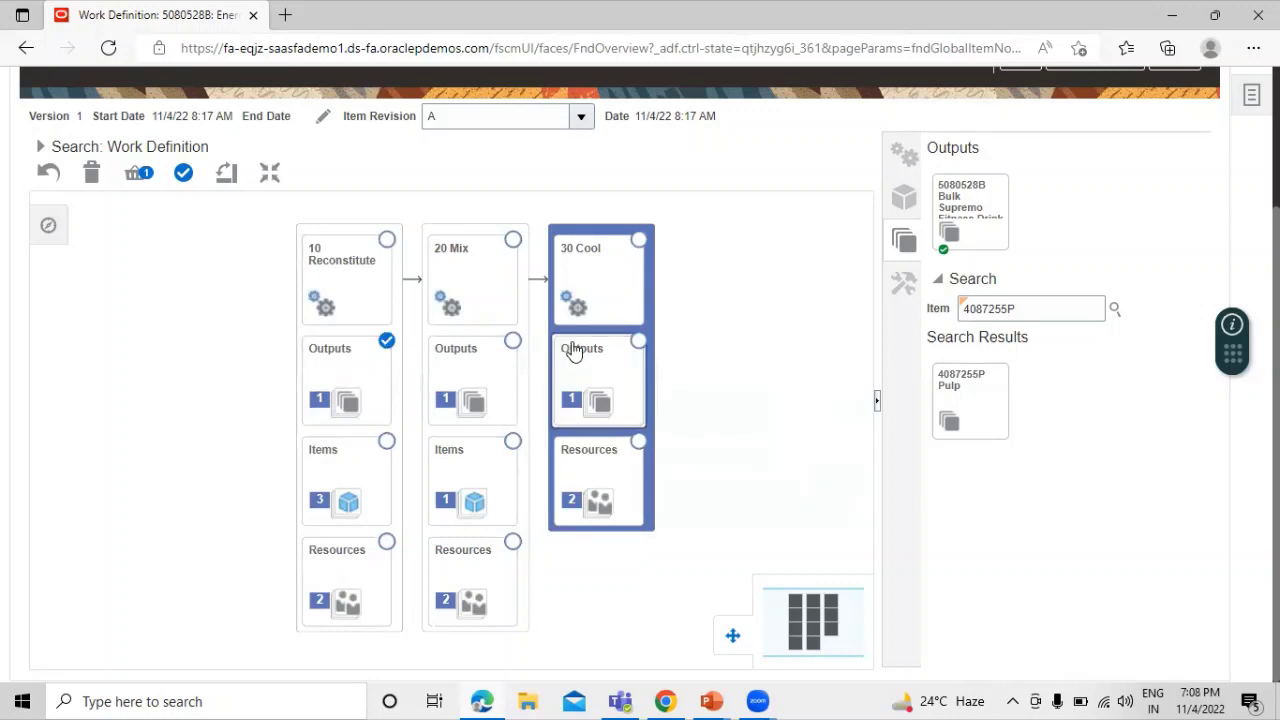
click(638, 341)
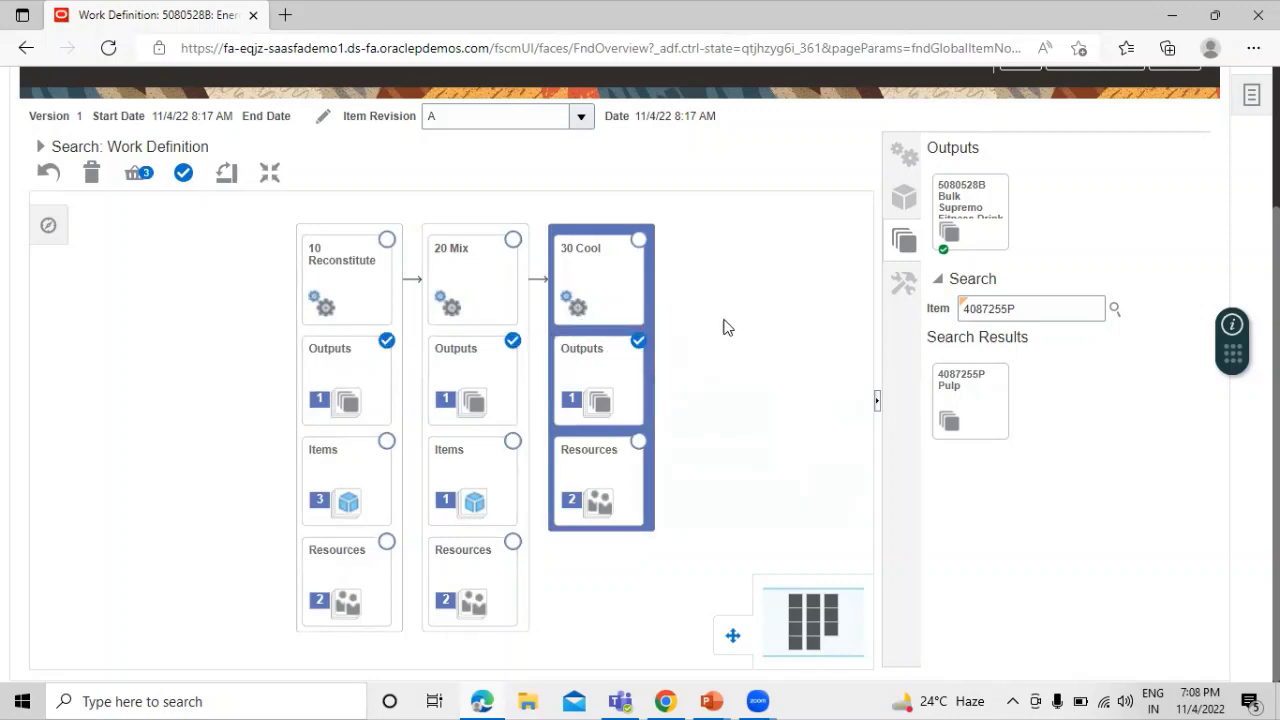
Step: Open the collected outputs together for editing and review their quantities, completion types and cost allocations
click(137, 180)
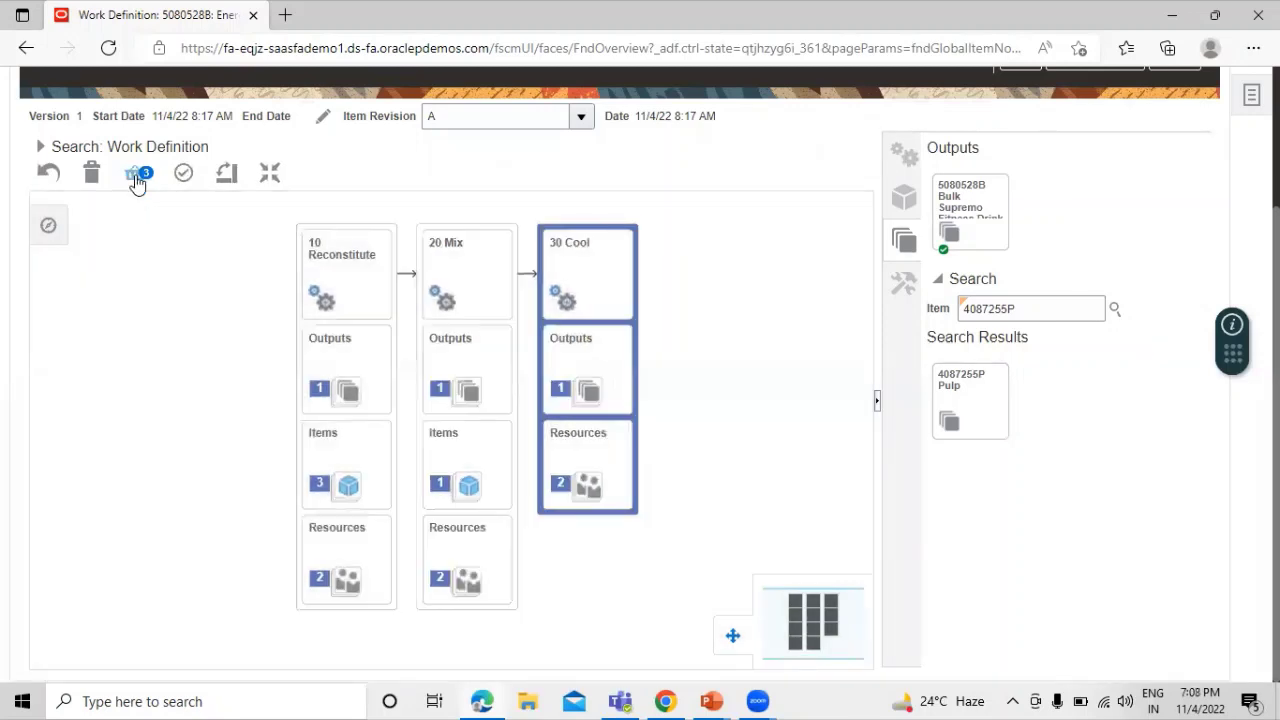
click(137, 180)
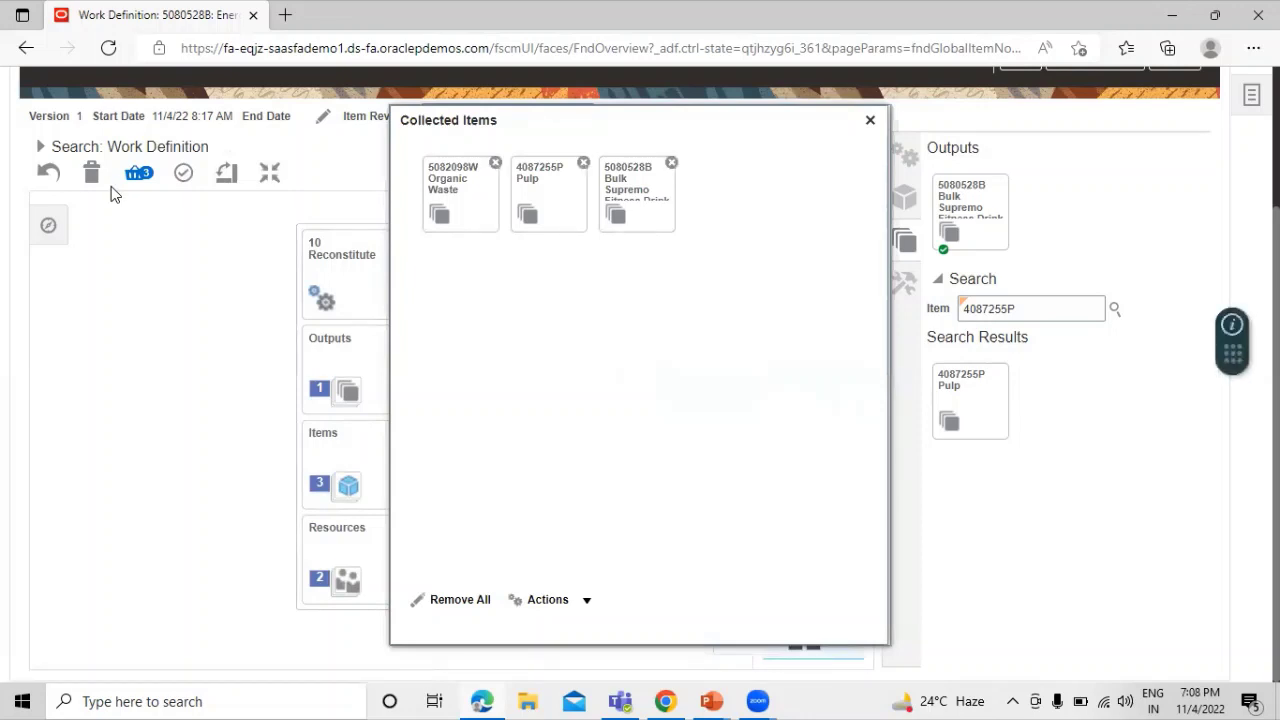
click(568, 600)
click(572, 521)
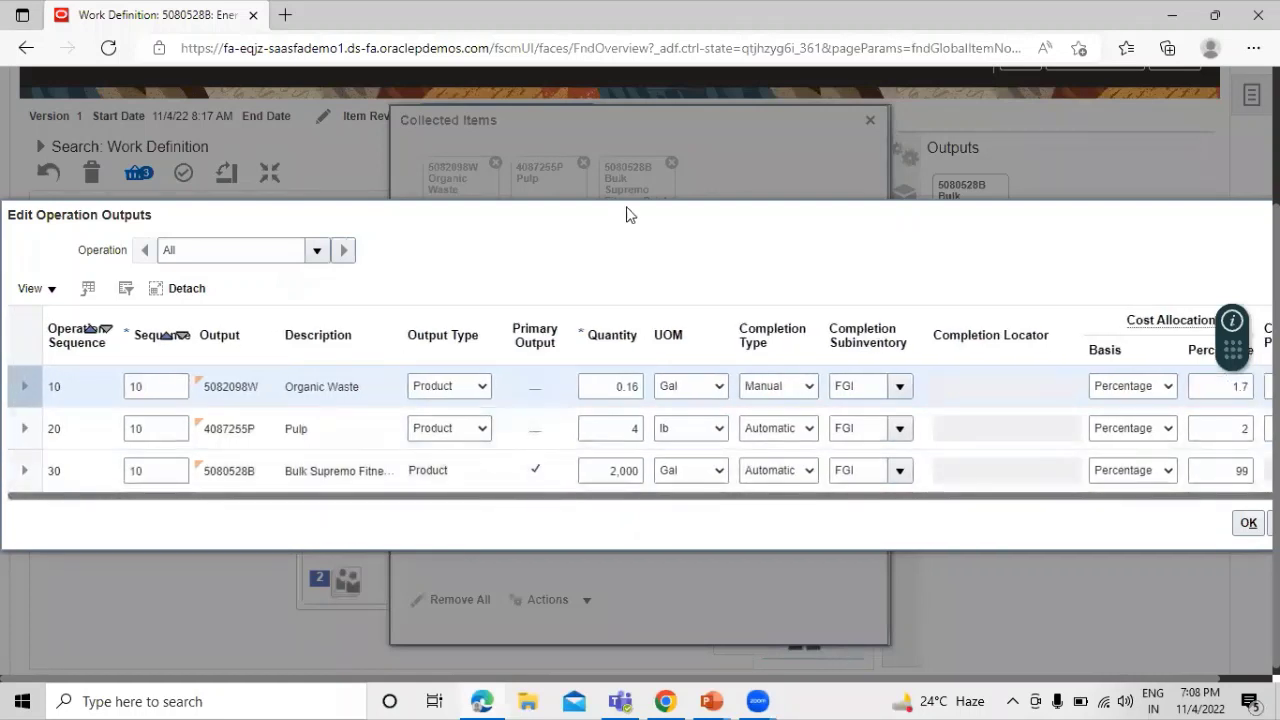
drag(790, 496, 977, 498)
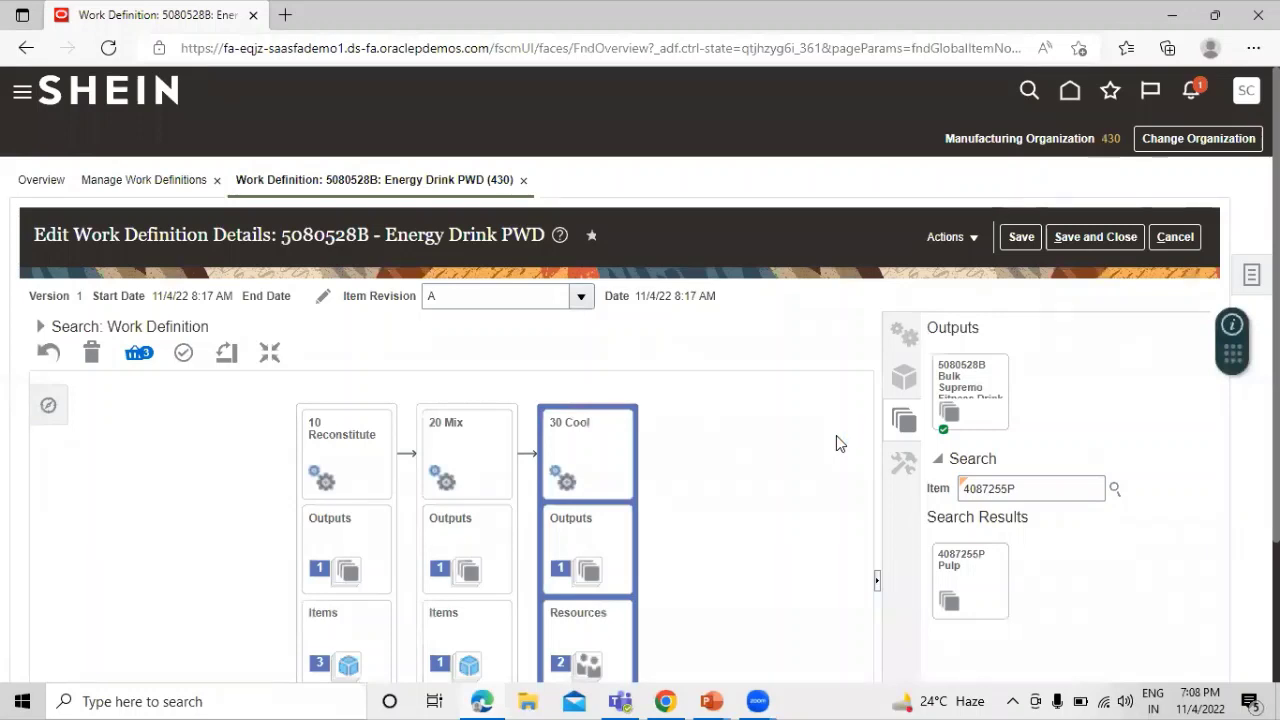
Step: Check the expanded operation diagram, then save and close the Energy Drink PWD work definition
scroll(772, 412, down, 2)
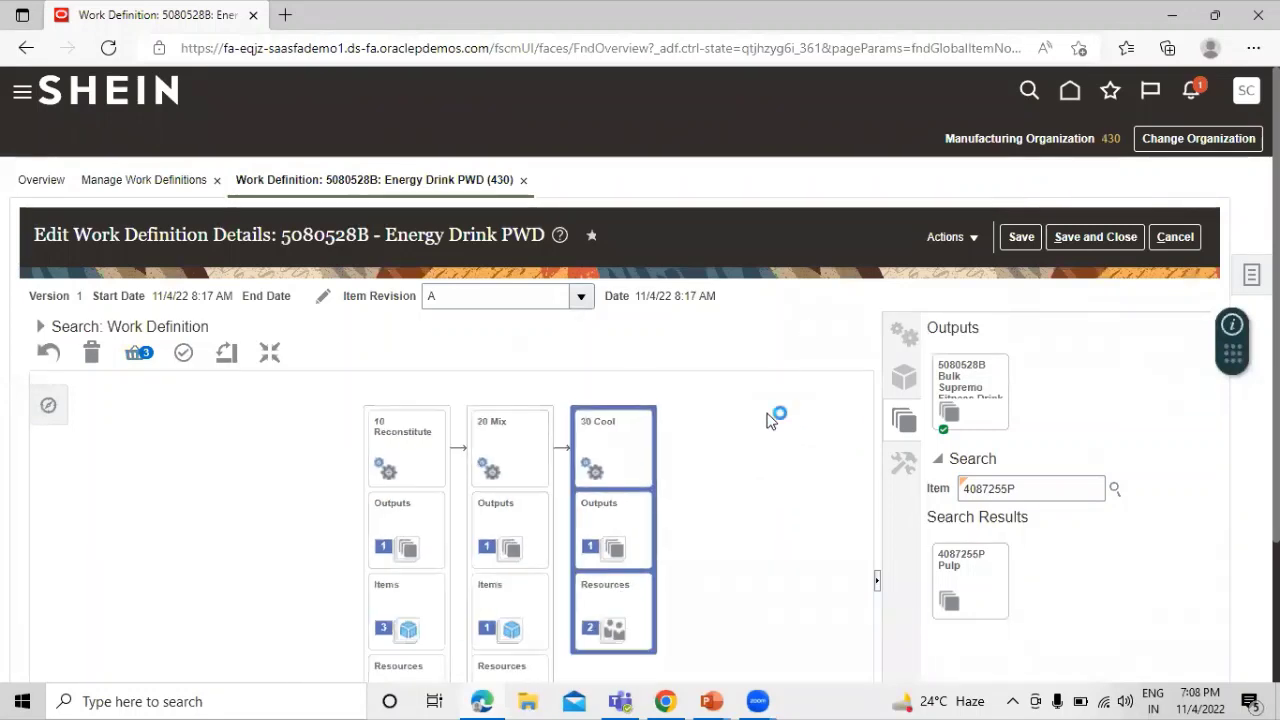
scroll(772, 340, down, 1)
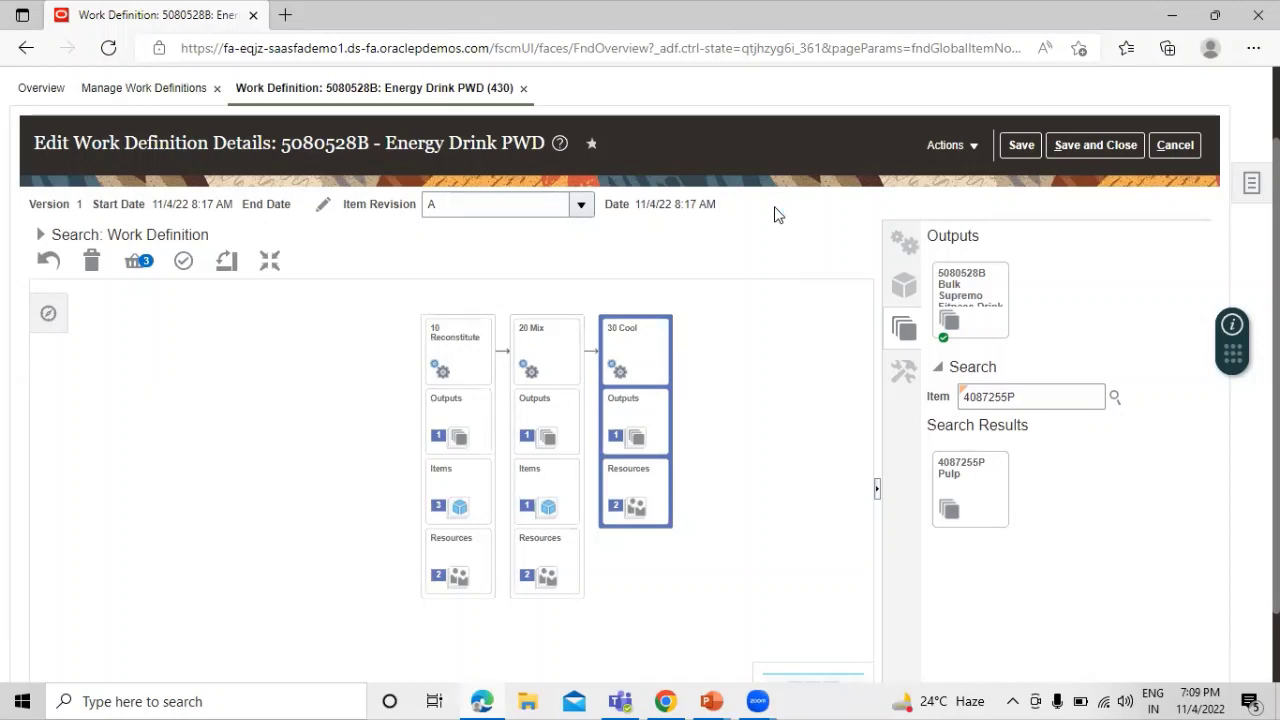
scroll(800, 280, up, 1)
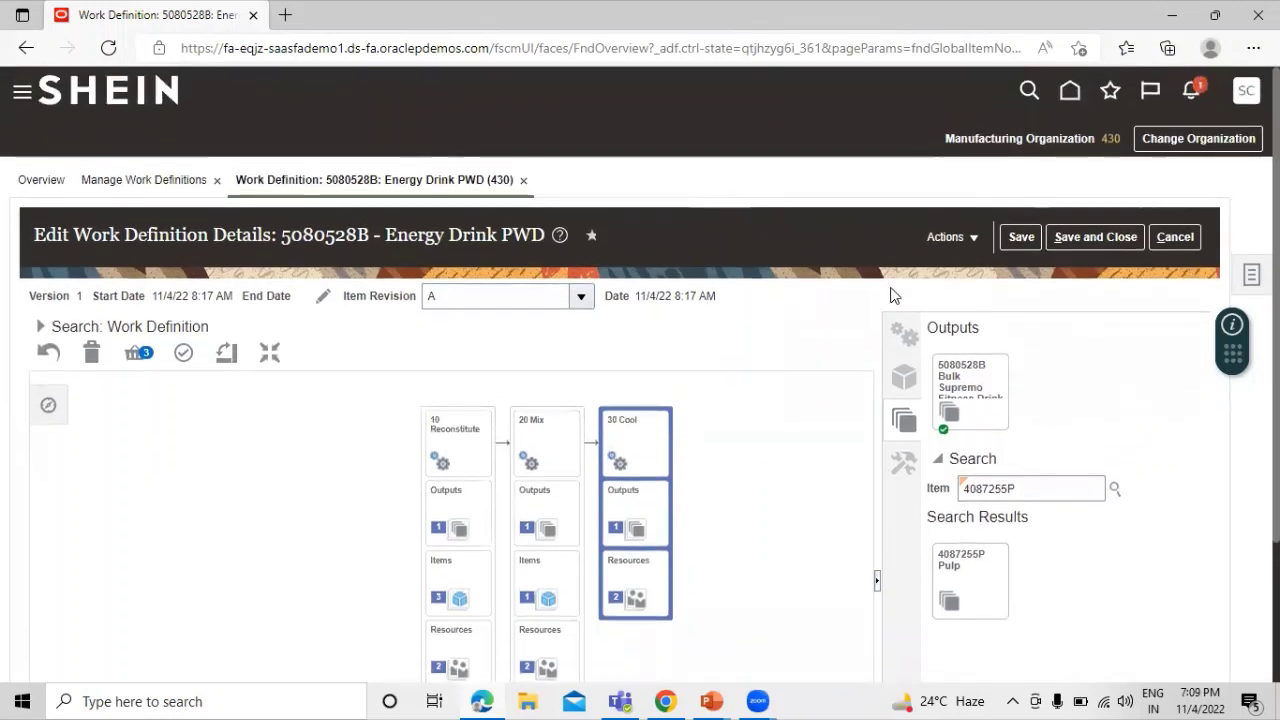
click(1099, 241)
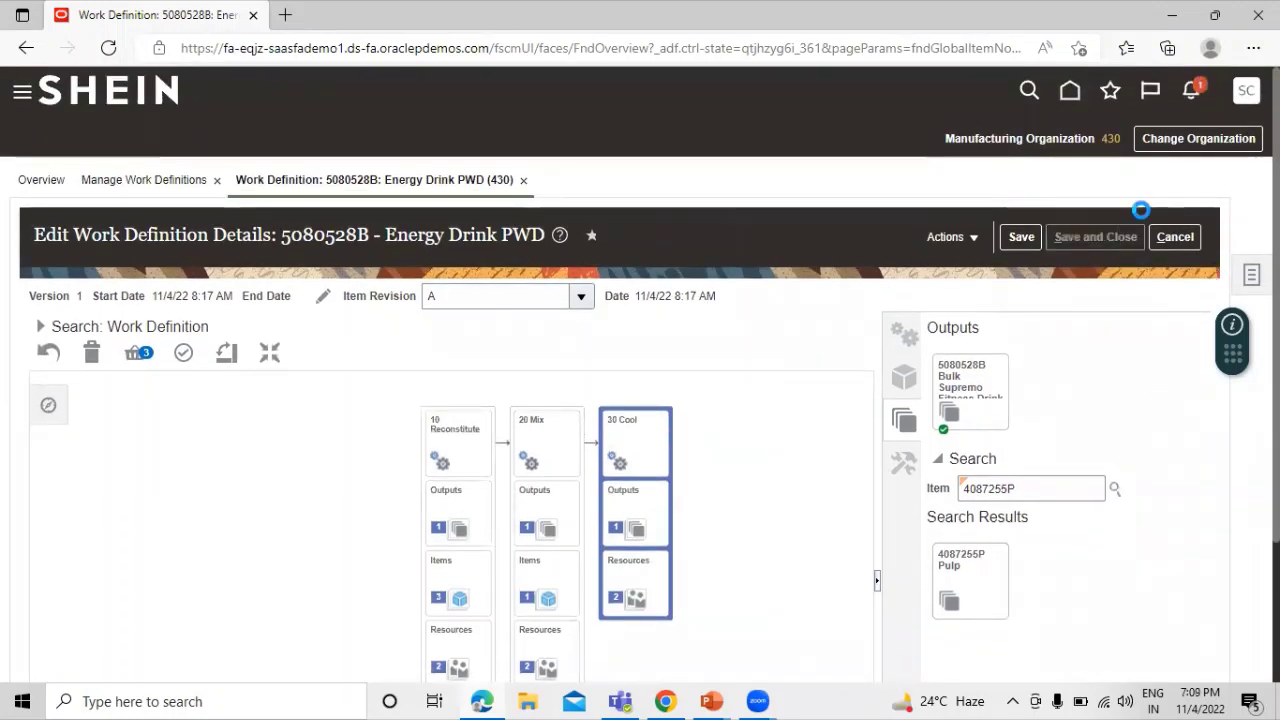